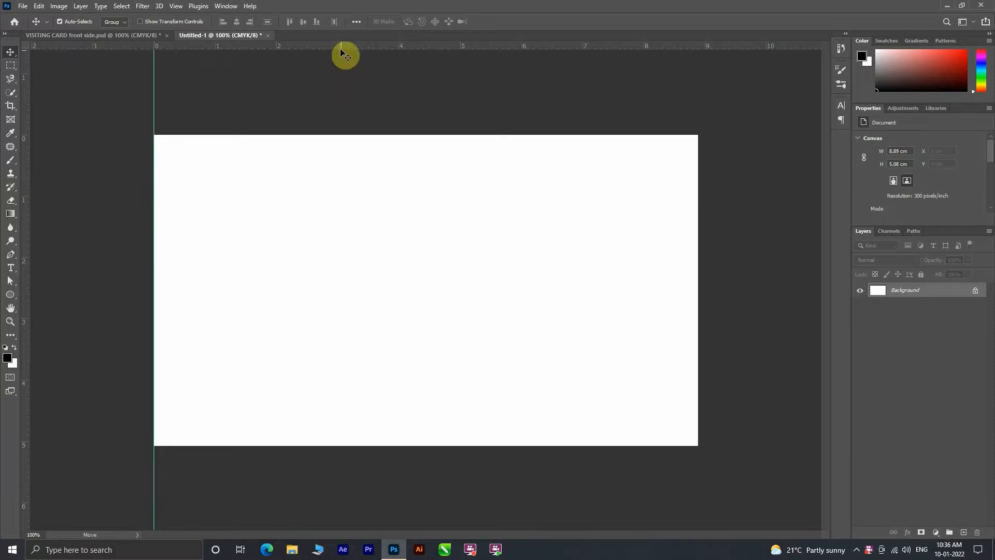
Place guides along the top, right and bottom edges of the canvas
{"action": "left_click_drag", "start_coordinate": [344, 48], "coordinate": [351, 136]}
{"action": "left_click_drag", "start_coordinate": [26, 181], "coordinate": [698, 206]}
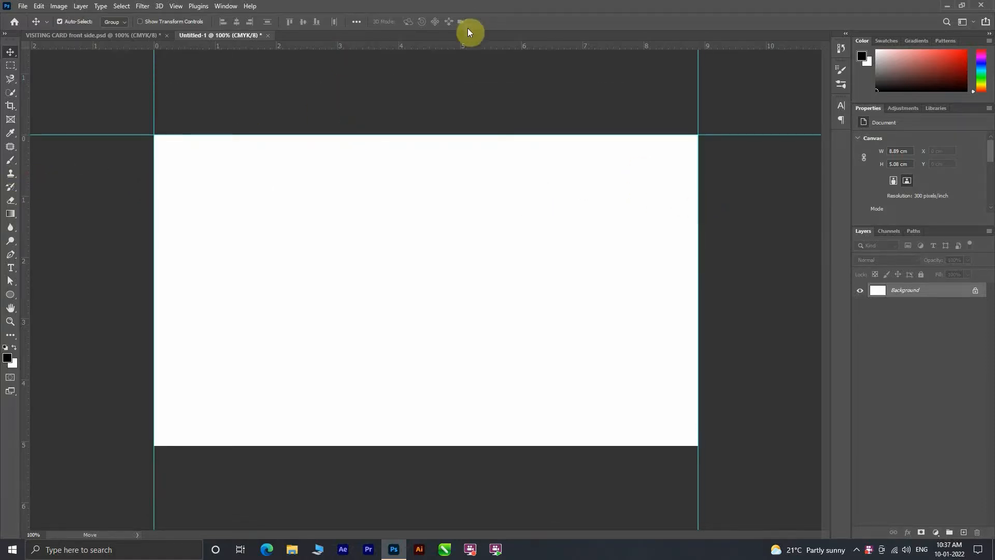
{"action": "left_click_drag", "start_coordinate": [471, 52], "coordinate": [518, 445]}
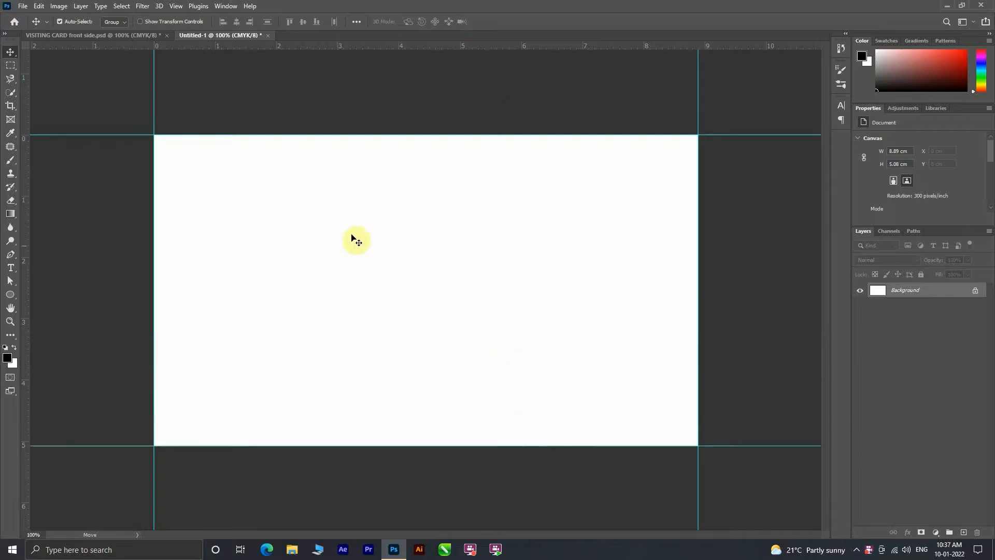
Enlarge the canvas to 3.75 by 2.25 inches to leave a margin outside the guides
{"action": "left_click", "coordinate": [58, 6]}
{"action": "left_click", "coordinate": [85, 93]}
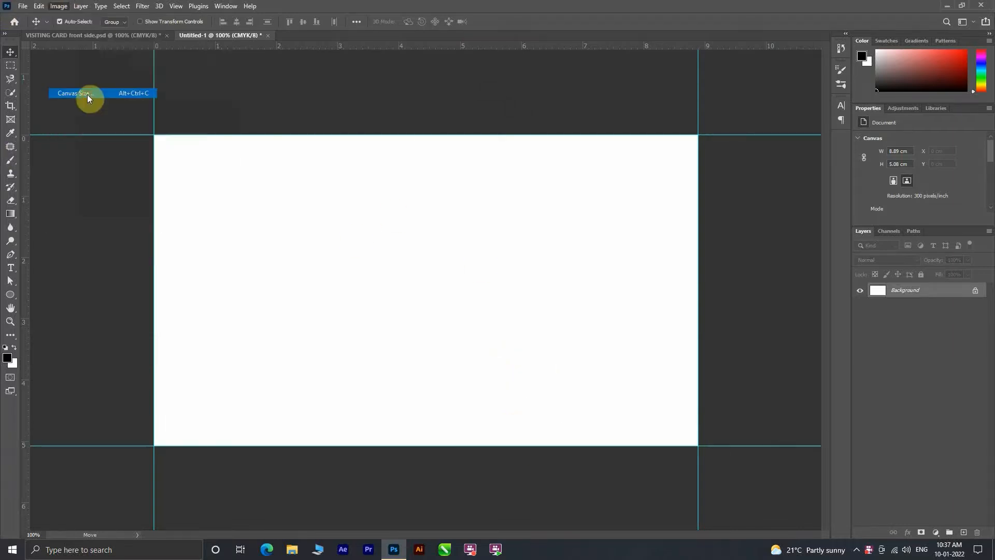
{"action": "left_click", "coordinate": [549, 193]}
{"action": "left_click", "coordinate": [533, 195]}
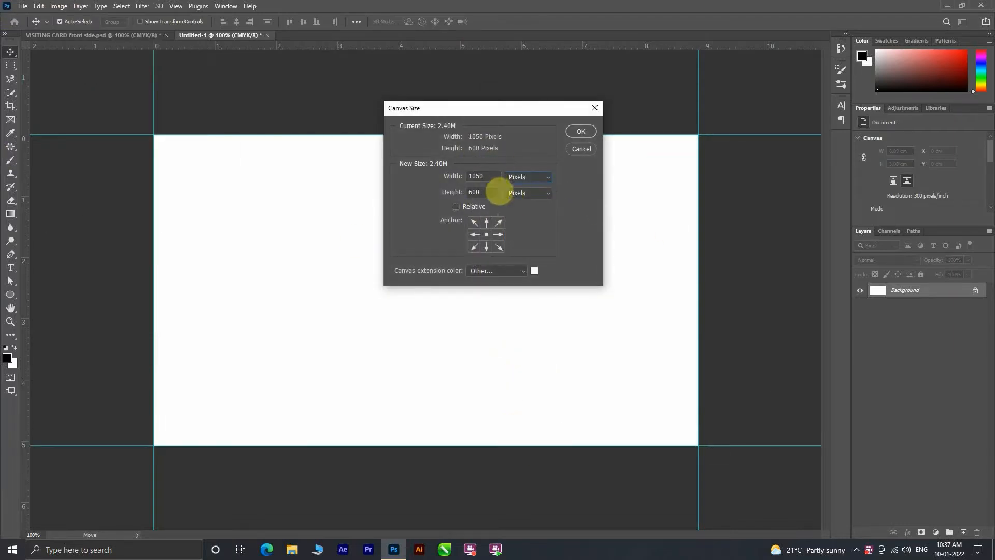
{"action": "left_click", "coordinate": [534, 202]}
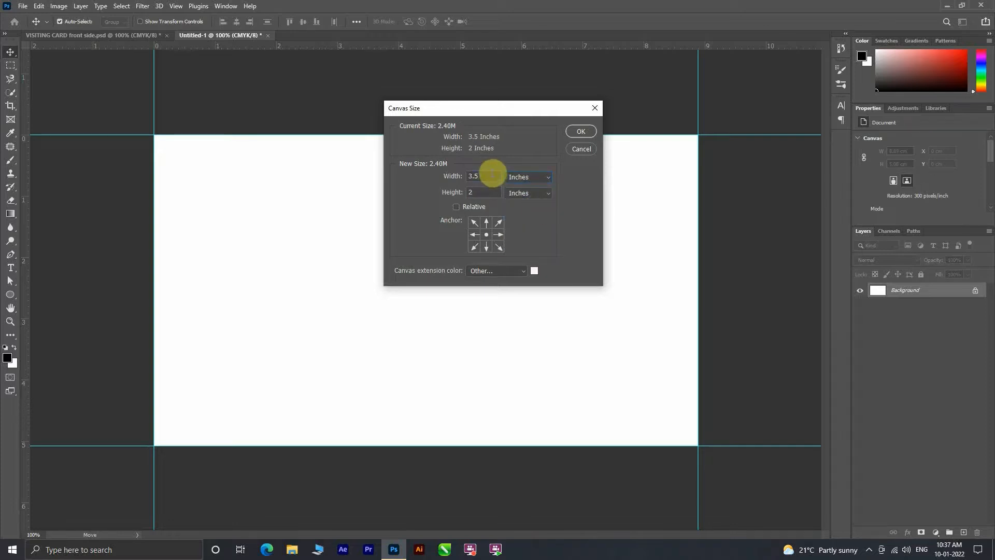
{"action": "type", "text": "7"}
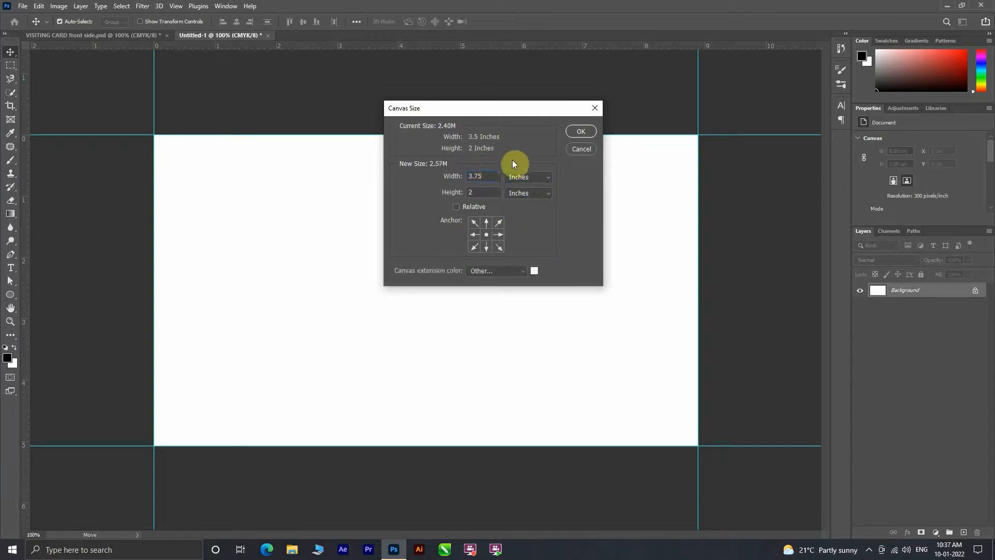
{"action": "left_click", "coordinate": [479, 193]}
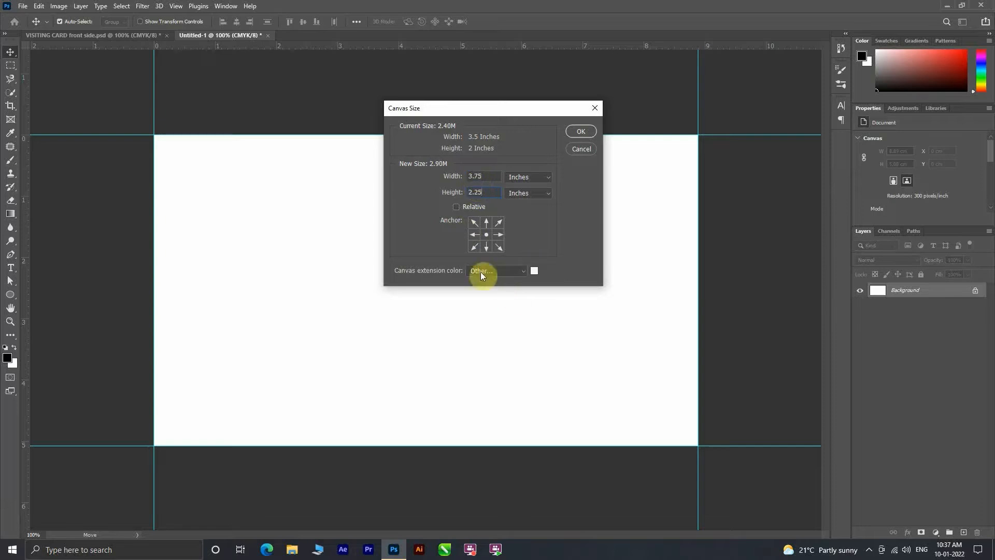
{"action": "left_click", "coordinate": [578, 132]}
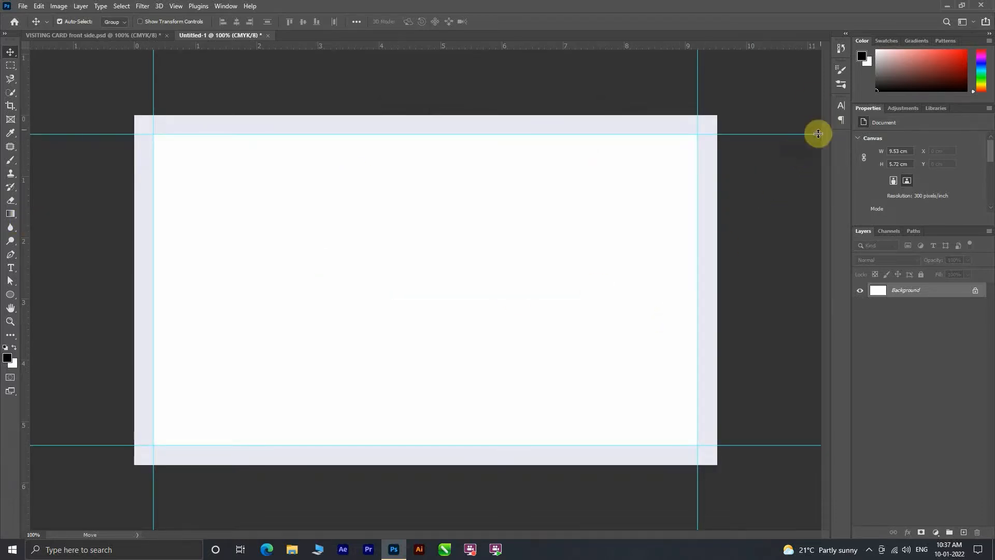
Draw a rounded rectangle with a 40 px corner radius, 1050 by 600 px, filling the area inside the guides
{"action": "right_click", "coordinate": [15, 300]}
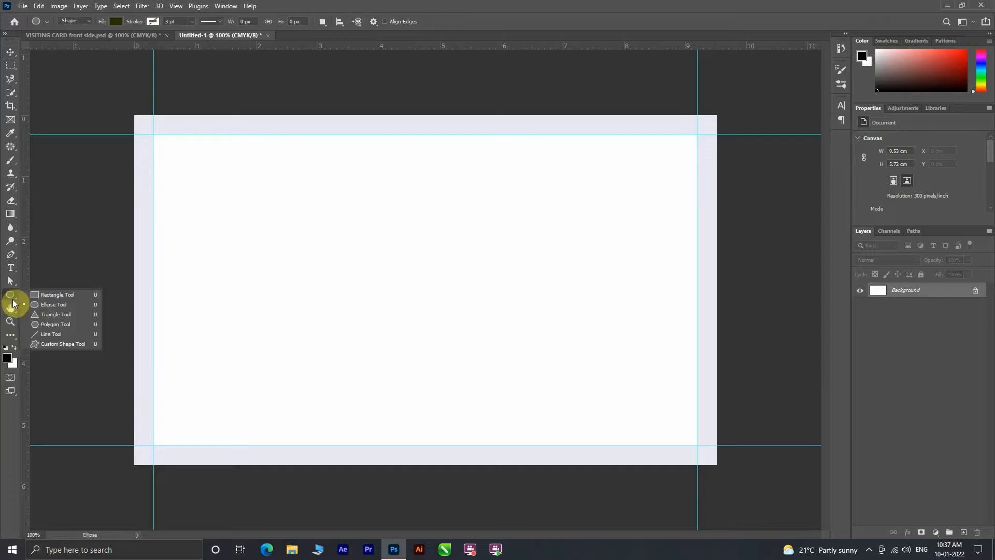
{"action": "left_click", "coordinate": [39, 294]}
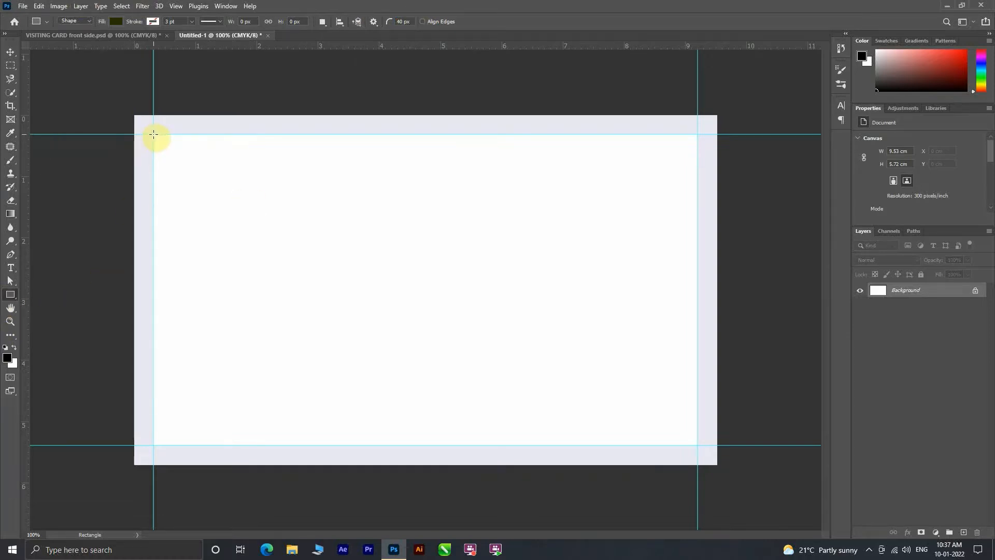
{"action": "left_click_drag", "start_coordinate": [154, 134], "coordinate": [686, 459]}
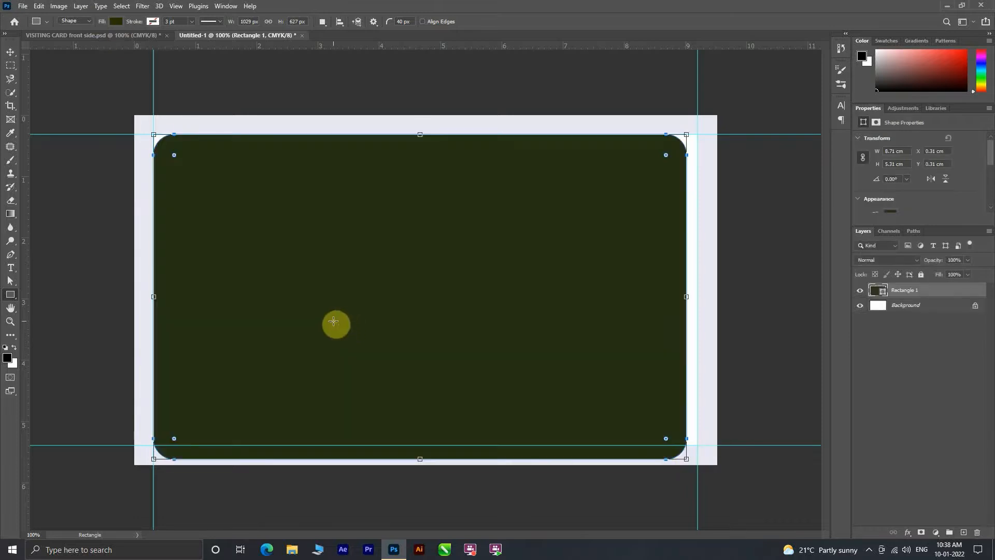
{"action": "key", "text": "ctrl+z"}
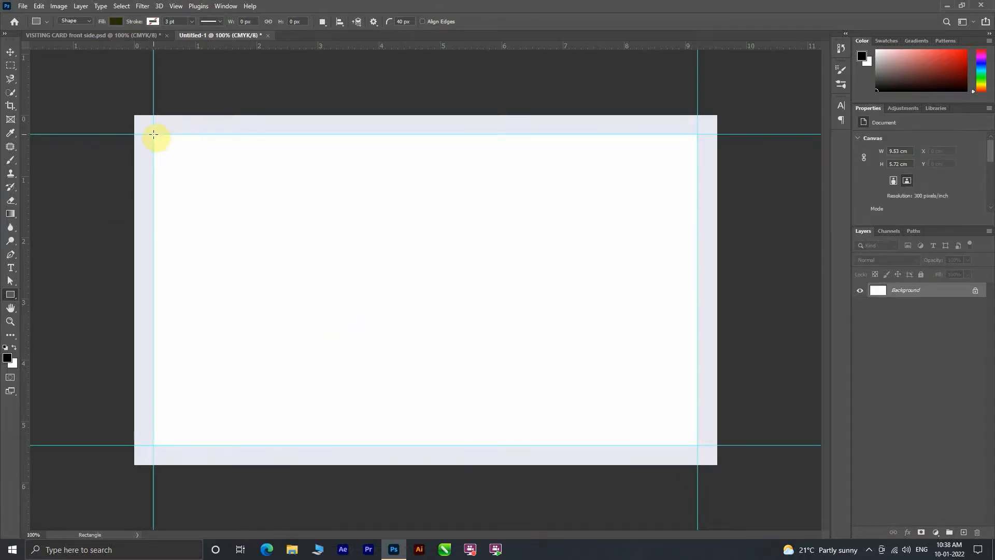
{"action": "left_click_drag", "start_coordinate": [164, 142], "coordinate": [699, 445]}
Change the rounded rectangle's fill to a bright blue
{"action": "left_click", "coordinate": [116, 21]}
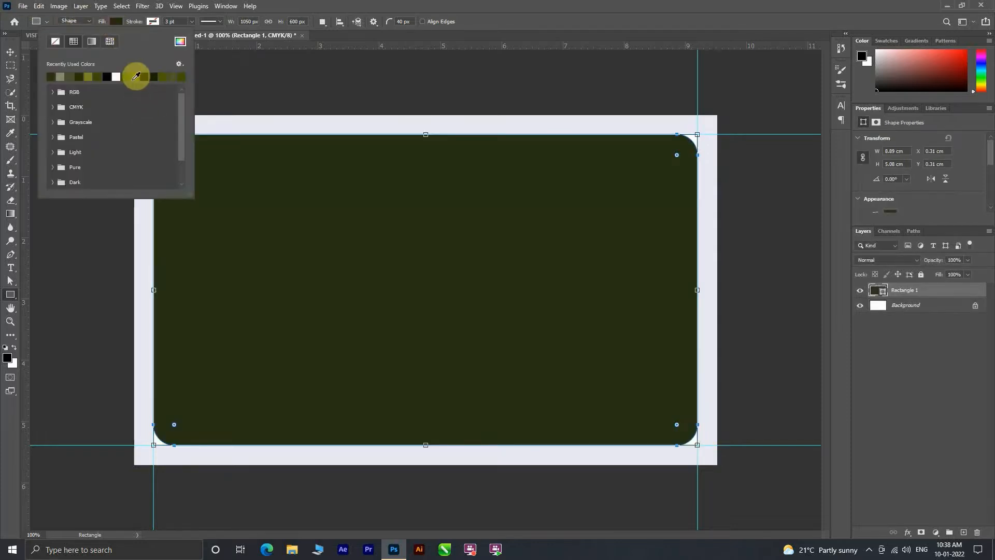
{"action": "left_click", "coordinate": [179, 41]}
{"action": "left_click", "coordinate": [404, 255]}
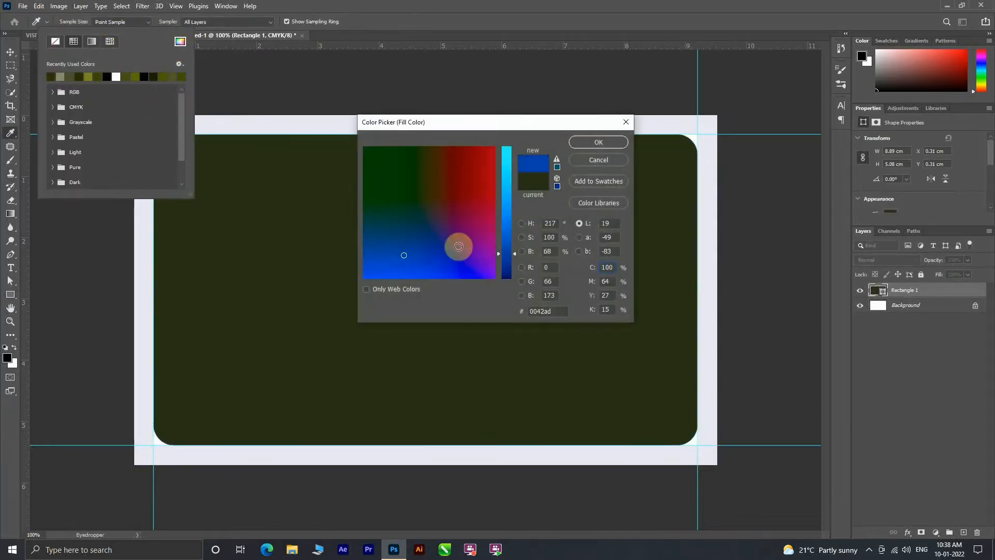
{"action": "left_click_drag", "start_coordinate": [508, 254], "coordinate": [506, 223]}
{"action": "left_click", "coordinate": [601, 142]}
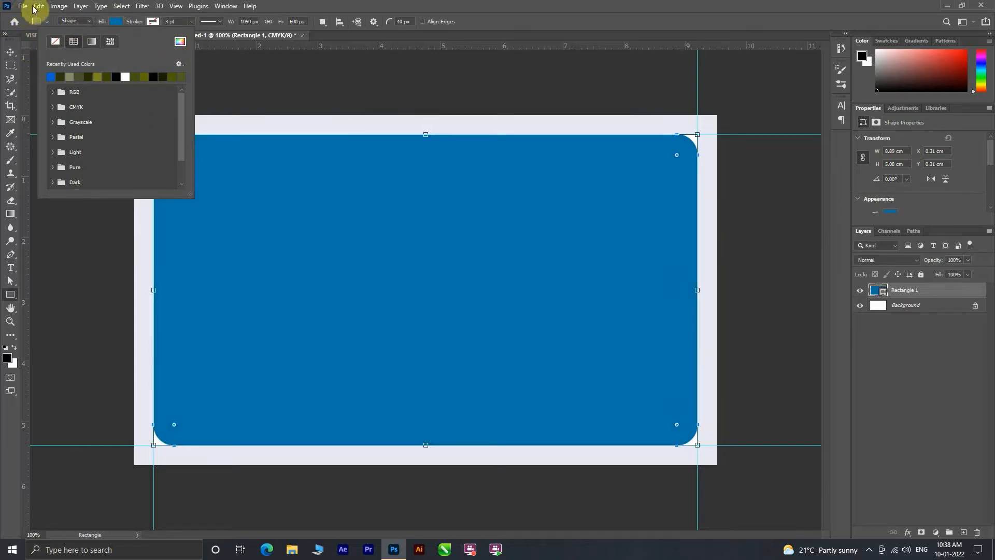
{"action": "left_click", "coordinate": [10, 52]}
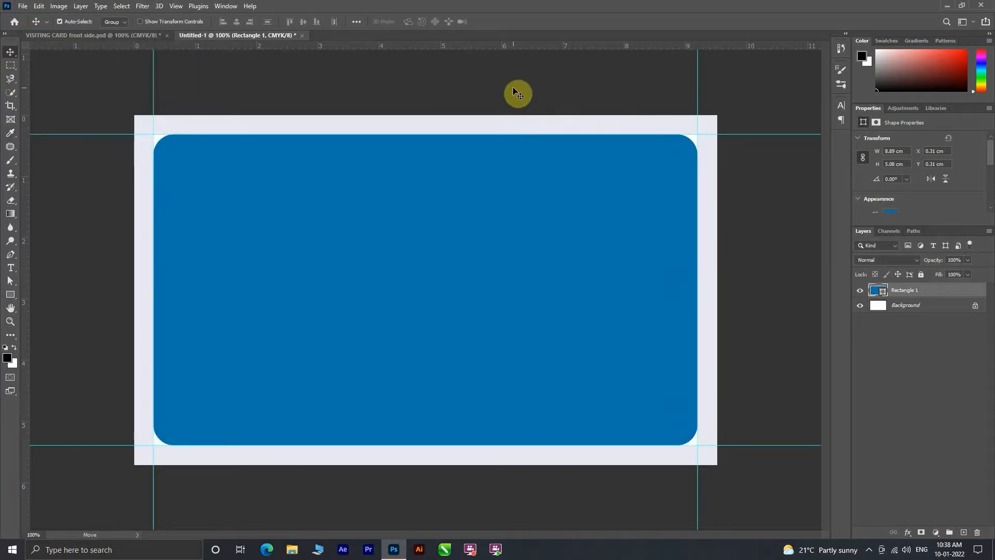
Change the rounded rectangle's fill to purple #7c51c7
{"action": "left_click", "coordinate": [91, 35]}
{"action": "left_click", "coordinate": [254, 35]}
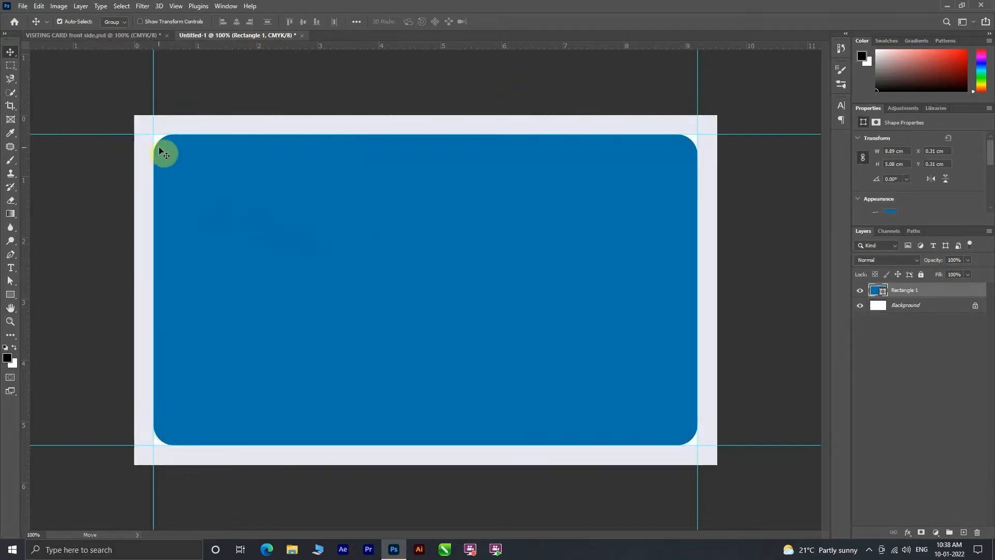
{"action": "left_click", "coordinate": [10, 294]}
{"action": "left_click", "coordinate": [117, 21]}
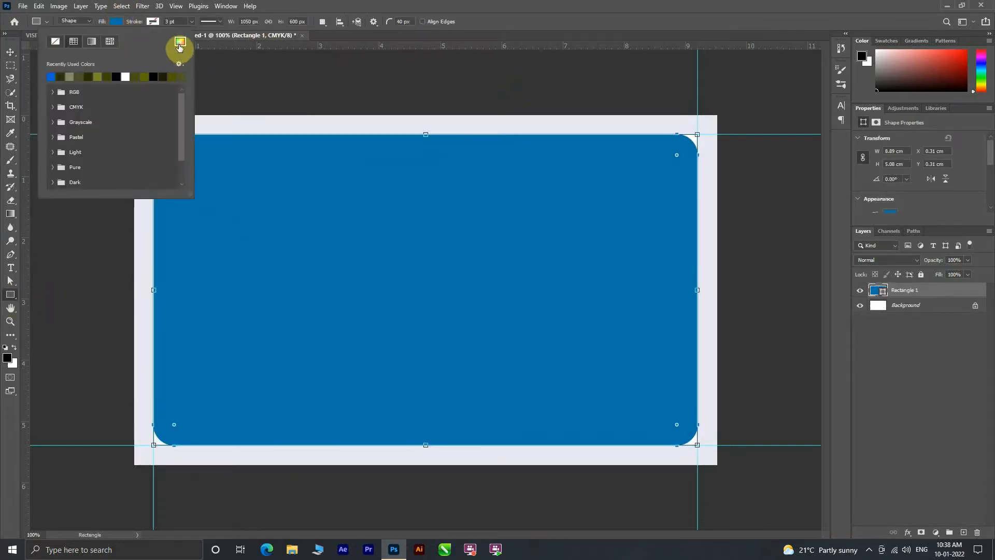
{"action": "left_click", "coordinate": [179, 46]}
{"action": "left_click", "coordinate": [450, 241]}
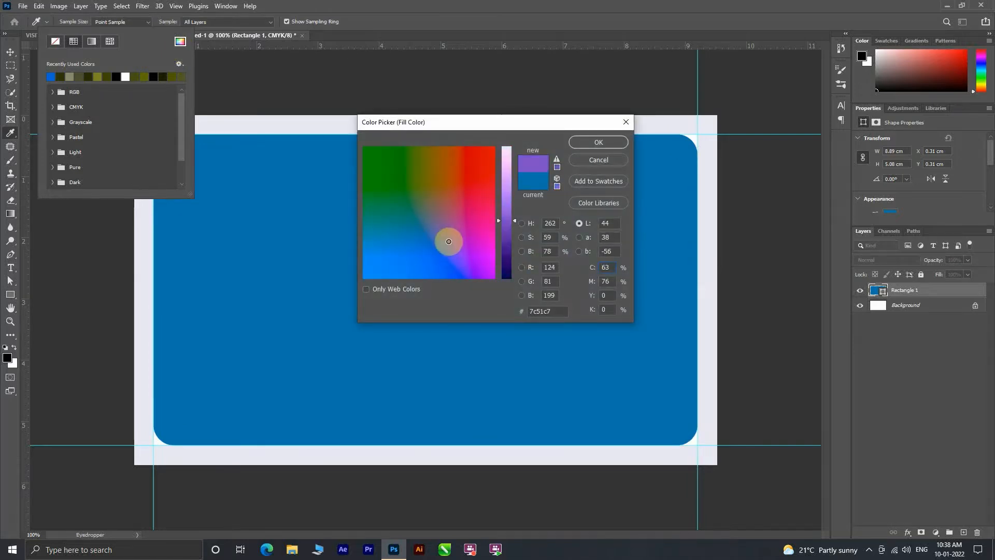
{"action": "left_click", "coordinate": [599, 142]}
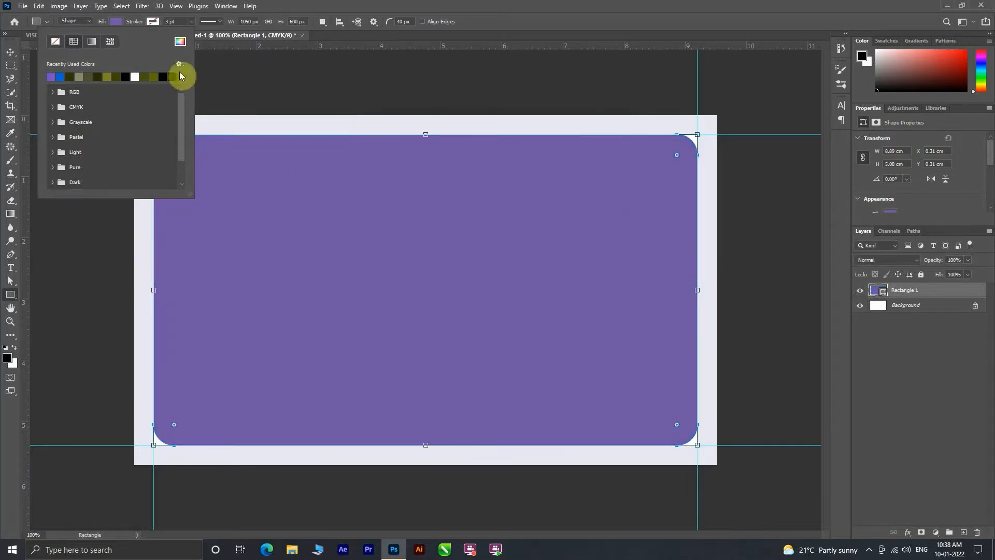
{"action": "left_click", "coordinate": [11, 52]}
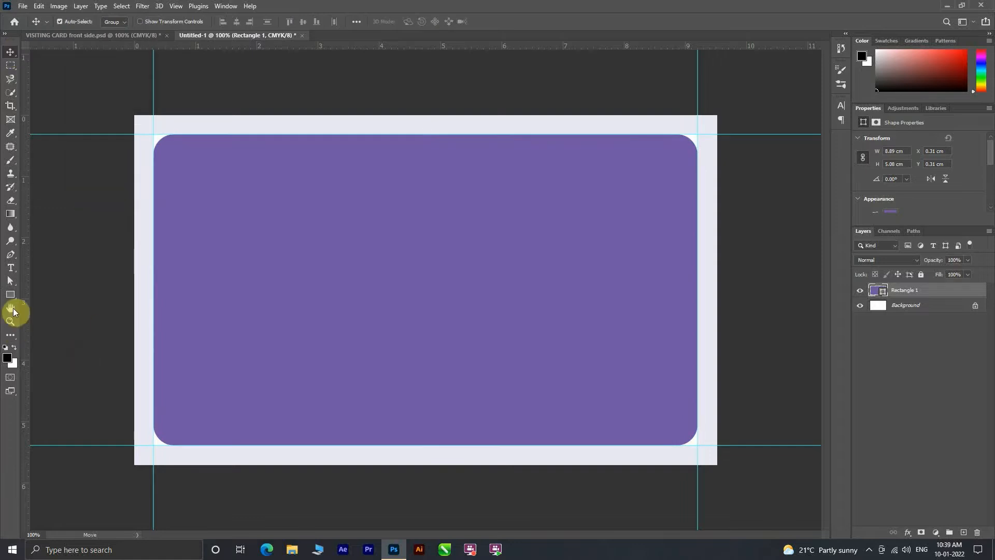
{"action": "right_click", "coordinate": [12, 295]}
{"action": "left_click", "coordinate": [60, 295]}
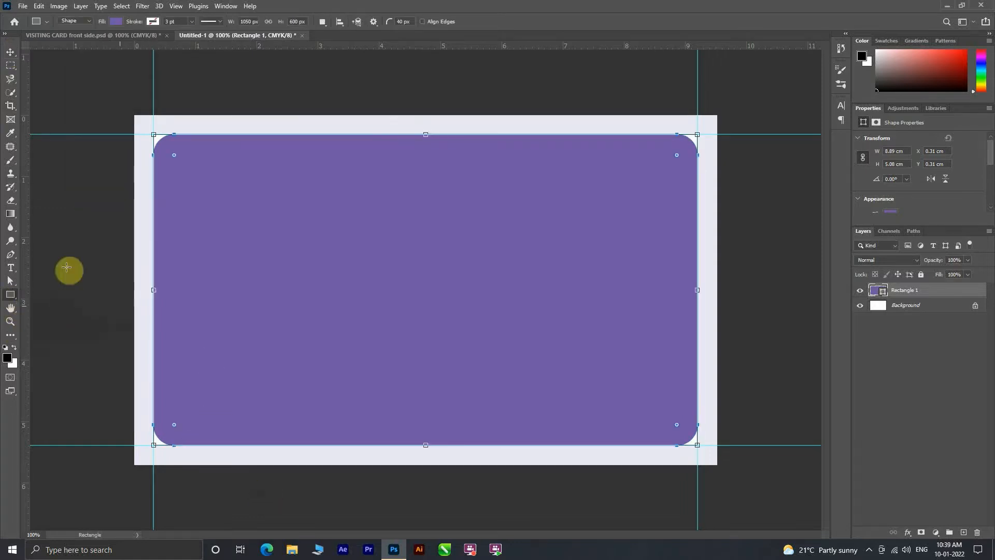
{"action": "left_click_drag", "start_coordinate": [195, 399], "coordinate": [412, 192]}
{"action": "key", "text": "ctrl+z"}
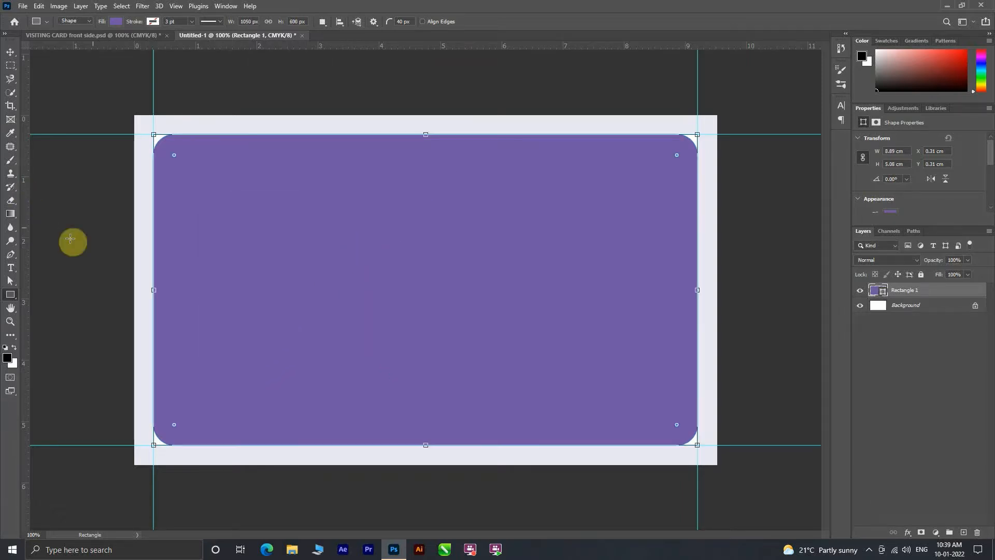
Draw an ellipse about 476 by 462 px and shift it so it overhangs the card's left edge
{"action": "right_click", "coordinate": [10, 294]}
{"action": "left_click", "coordinate": [44, 304]}
{"action": "left_click_drag", "start_coordinate": [208, 194], "coordinate": [454, 432]}
{"action": "key", "text": "ctrl+t"}
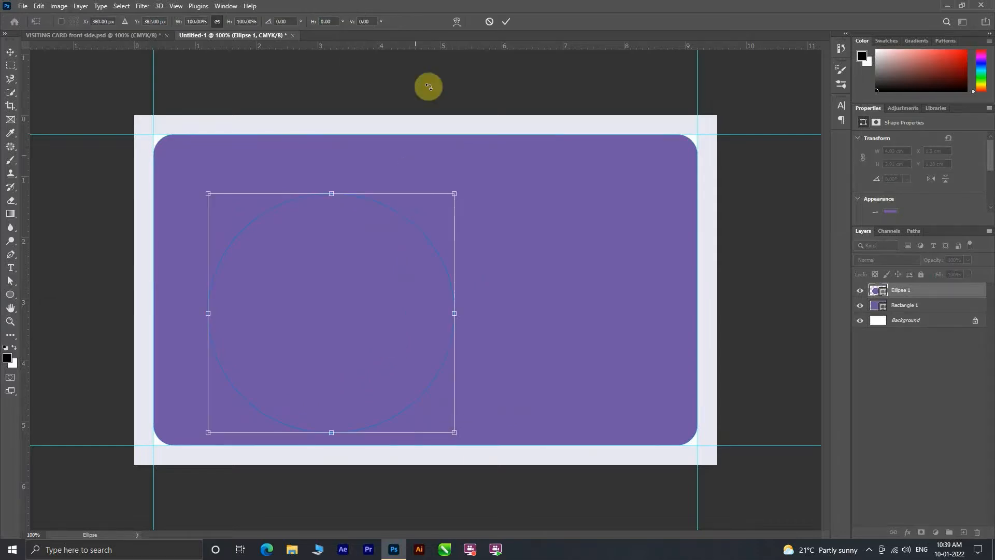
{"action": "left_click_drag", "start_coordinate": [351, 301], "coordinate": [253, 294]}
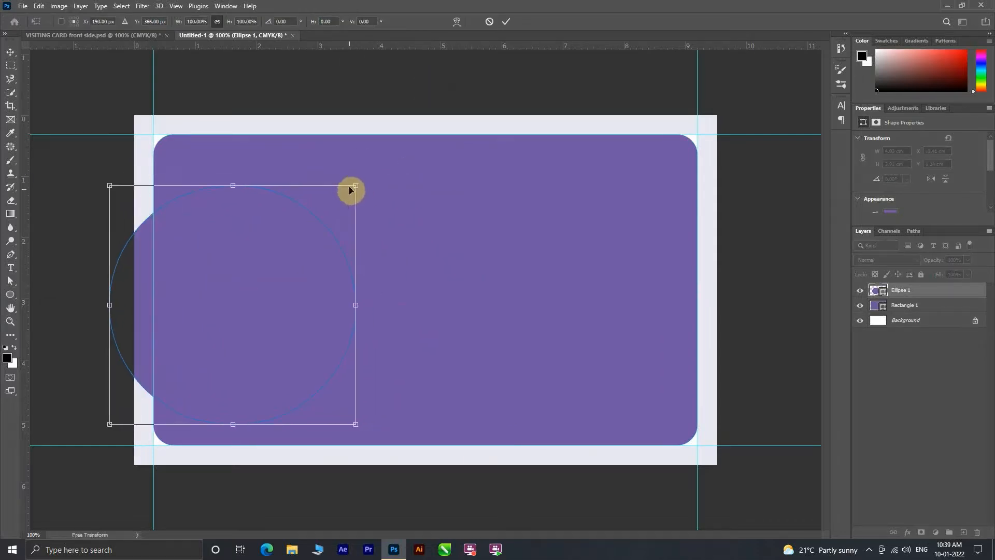
Set the ellipse's fill to light purple #b295e7
{"action": "left_click", "coordinate": [10, 294]}
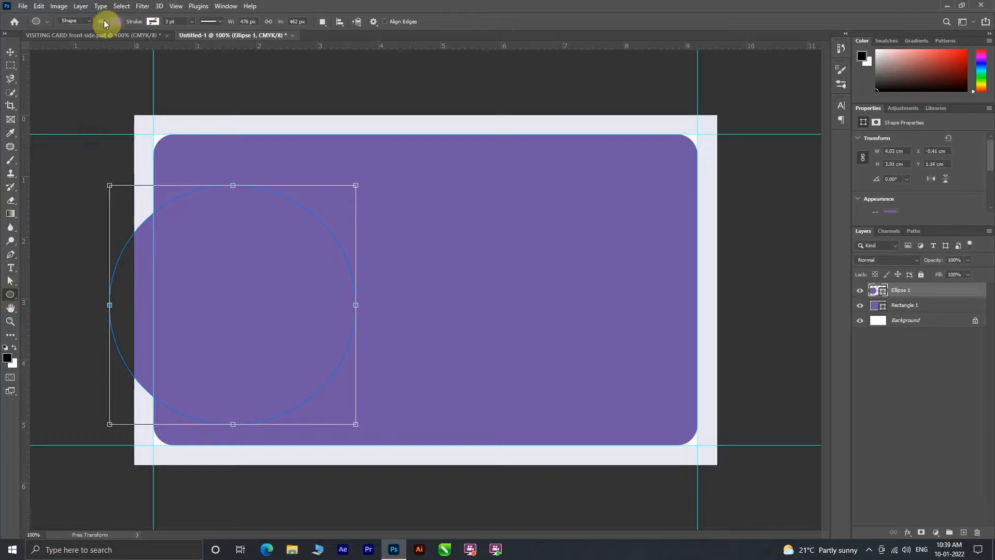
{"action": "left_click", "coordinate": [115, 21]}
{"action": "left_click", "coordinate": [186, 42]}
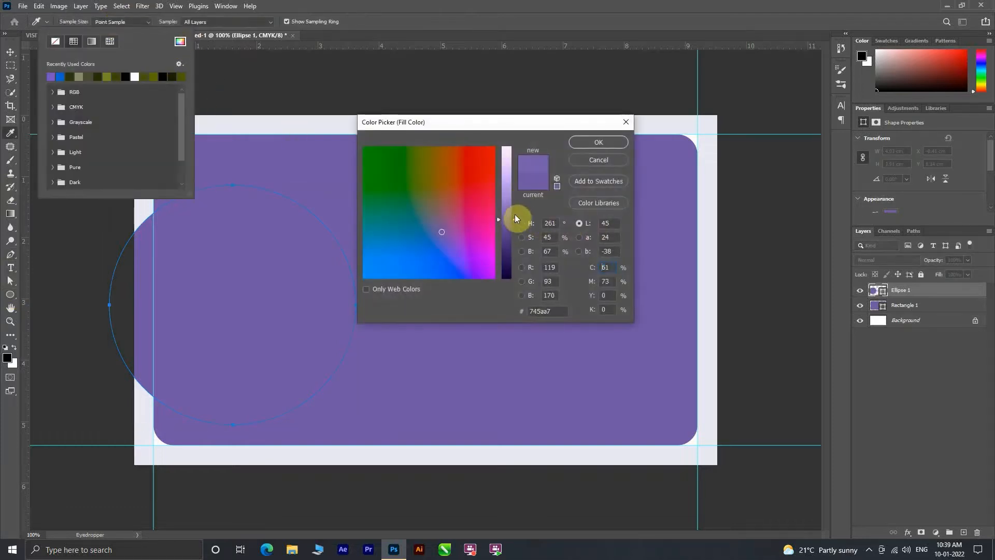
{"action": "left_click_drag", "start_coordinate": [515, 213], "coordinate": [517, 190]}
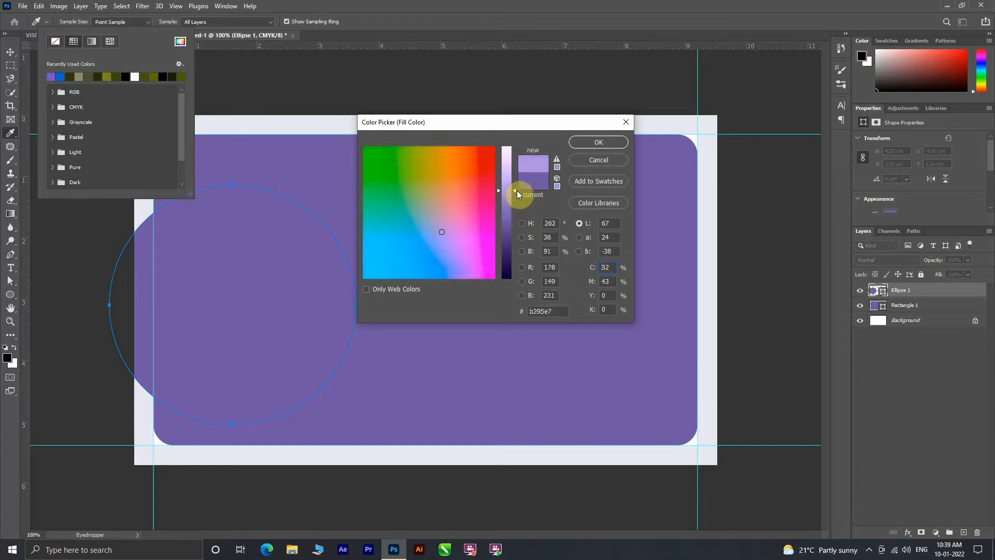
{"action": "left_click", "coordinate": [624, 141]}
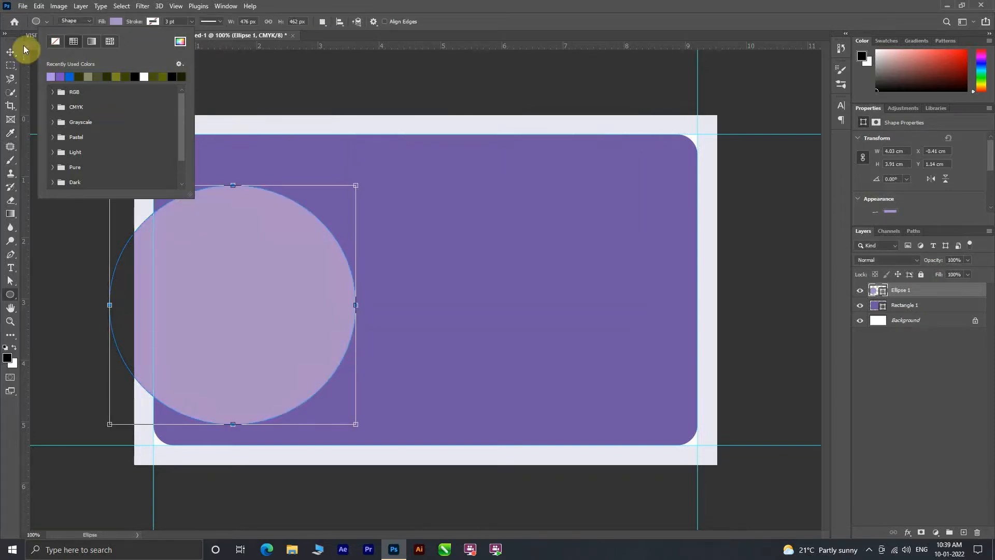
{"action": "key", "text": "Escape"}
Free-transform the ellipse into a large tilted oval and shift it up and left over the left part of the card
{"action": "key", "text": "ctrl+t"}
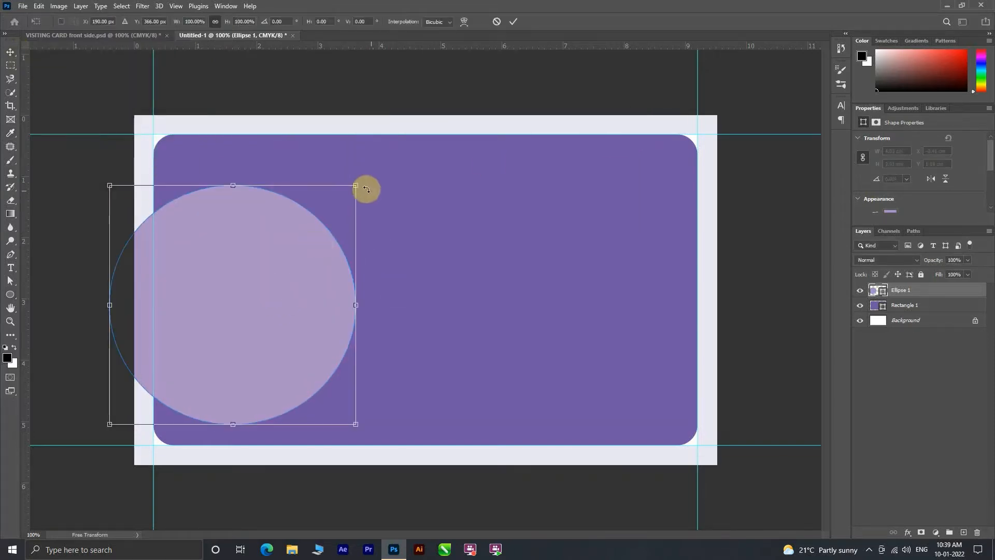
{"action": "left_click_drag", "start_coordinate": [356, 188], "coordinate": [231, 56]}
{"action": "left_click_drag", "start_coordinate": [401, 448], "coordinate": [637, 537]}
{"action": "left_click_drag", "start_coordinate": [260, 398], "coordinate": [318, 410]}
{"action": "left_click_drag", "start_coordinate": [163, 433], "coordinate": [104, 484]}
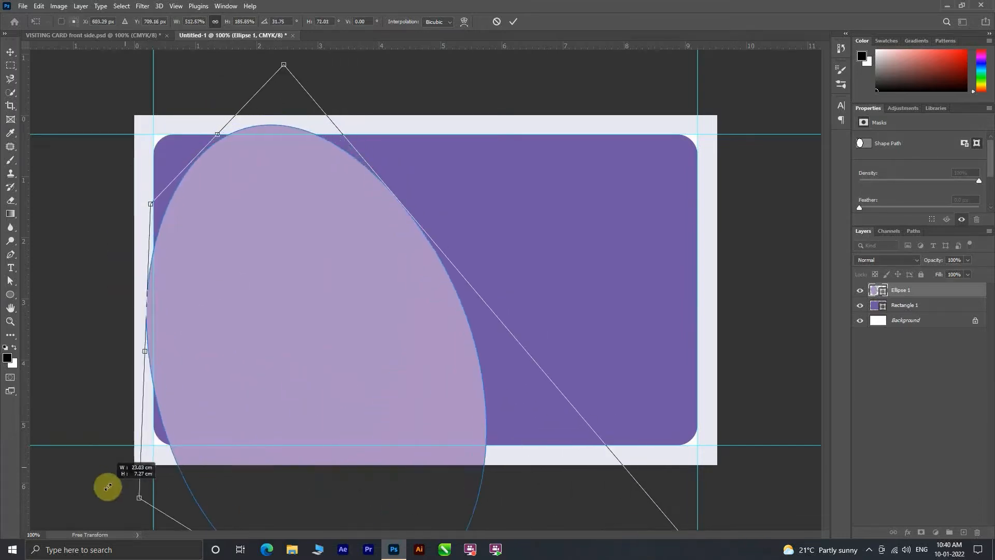
{"action": "left_click_drag", "start_coordinate": [277, 426], "coordinate": [179, 353]}
Reshape the oval into a broad curve over the card's left side, apply the transform and clip it to the rounded rectangle
{"action": "key", "text": "ctrl+minus"}
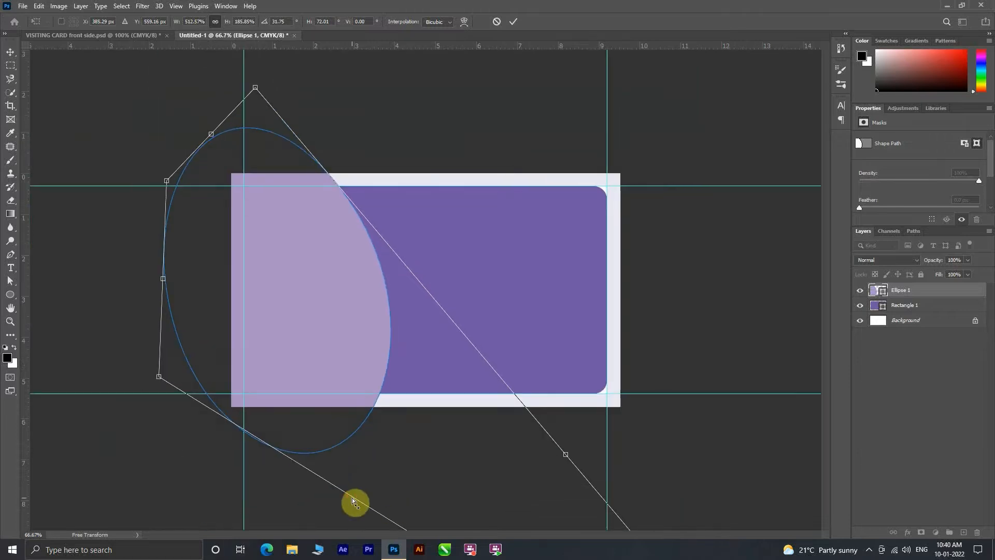
{"action": "left_click_drag", "start_coordinate": [355, 499], "coordinate": [381, 452]}
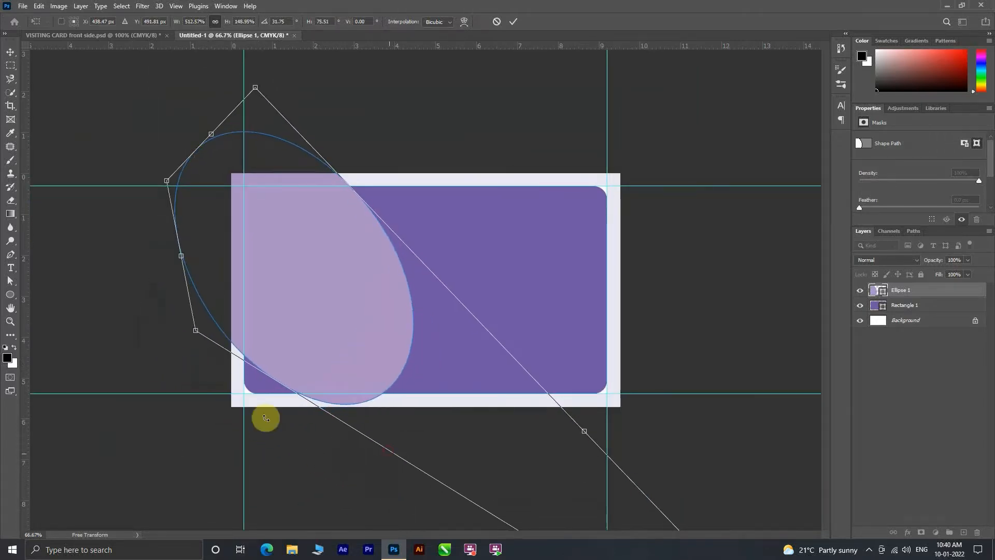
{"action": "left_click_drag", "start_coordinate": [196, 338], "coordinate": [122, 359]}
{"action": "left_click_drag", "start_coordinate": [257, 90], "coordinate": [184, 102]}
{"action": "mouse_move", "coordinate": [423, 519]}
{"action": "left_mouse_down"}
{"action": "mouse_move", "coordinate": [458, 518]}
{"action": "mouse_move", "coordinate": [419, 506]}
{"action": "left_mouse_up"}
{"action": "left_click_drag", "start_coordinate": [547, 428], "coordinate": [582, 460]}
{"action": "left_click", "coordinate": [513, 21]}
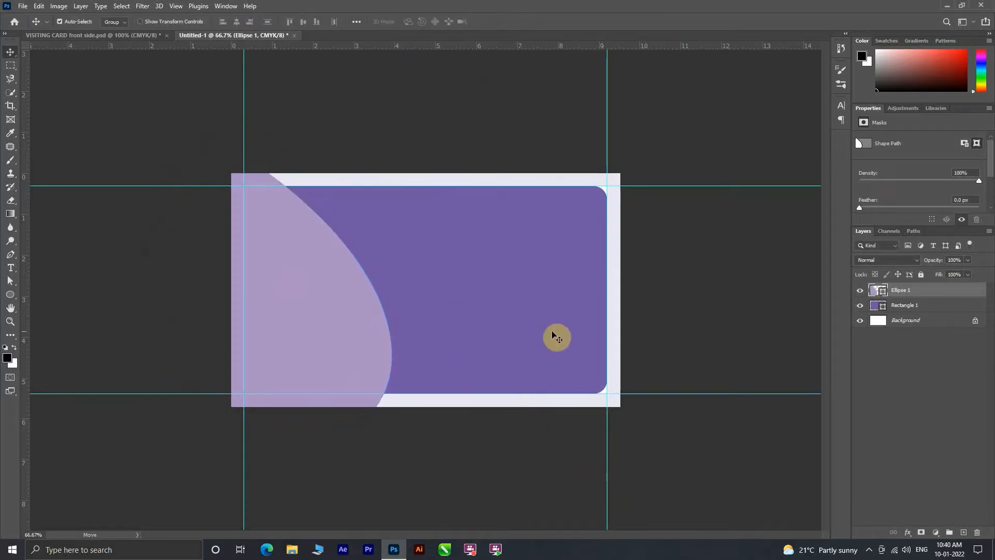
{"action": "left_click", "coordinate": [953, 296], "text": "alt"}
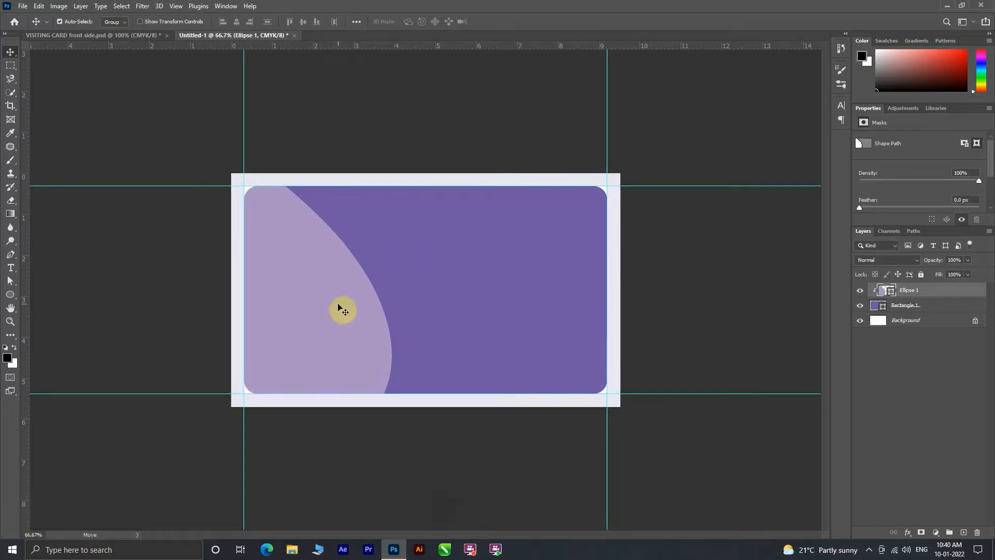
Duplicate the light purple ellipse and set the copy's fill to dark purple #2e1c45
{"action": "key", "text": "ctrl+j"}
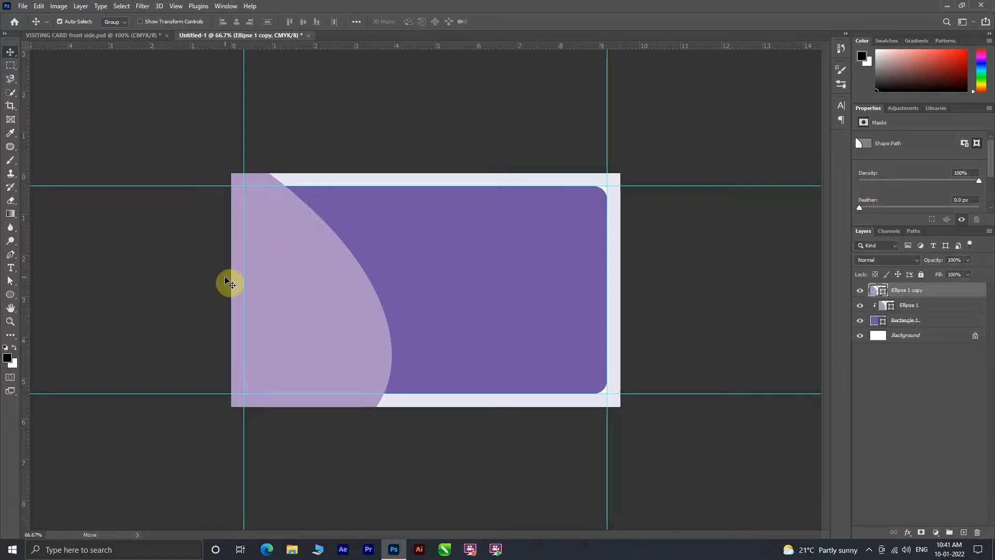
{"action": "left_click", "coordinate": [75, 22]}
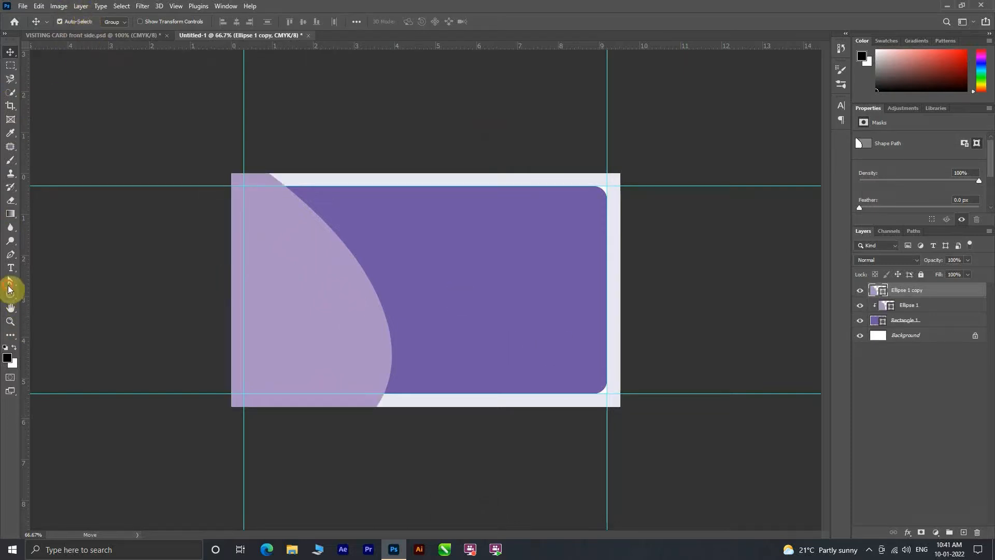
{"action": "left_click", "coordinate": [10, 293]}
{"action": "left_click", "coordinate": [116, 22]}
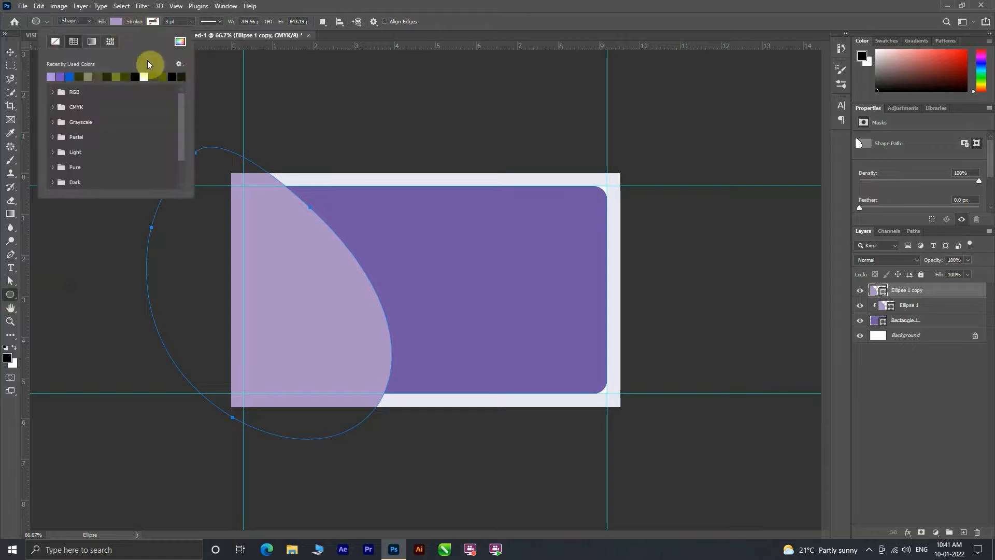
{"action": "left_click", "coordinate": [179, 43]}
{"action": "left_click_drag", "start_coordinate": [514, 191], "coordinate": [518, 259]}
{"action": "left_click", "coordinate": [597, 140]}
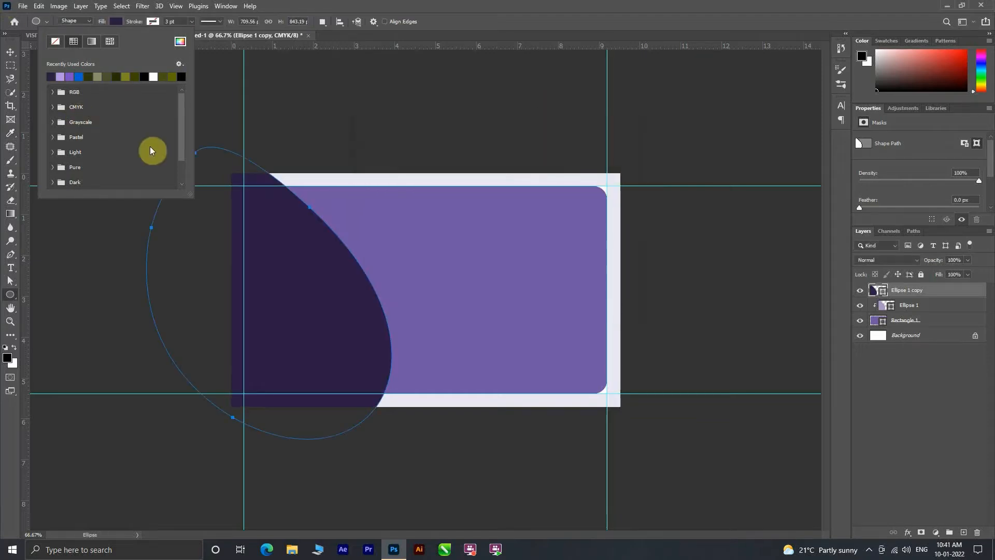
Place the dark ellipse beneath the light one in the clipped group and offset it so a dark crescent shows along the curve's upper edge
{"action": "left_click", "coordinate": [10, 52]}
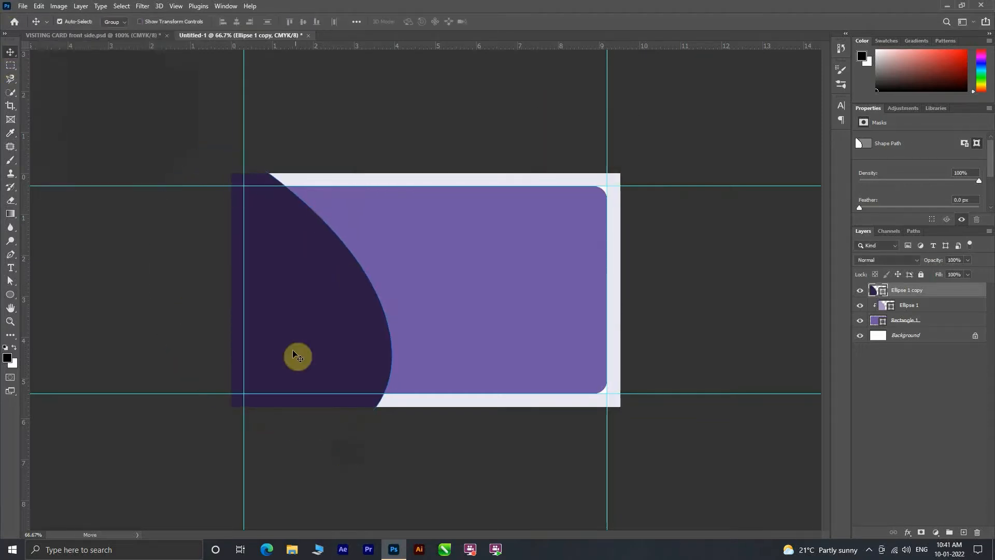
{"action": "left_click_drag", "start_coordinate": [293, 277], "coordinate": [327, 258]}
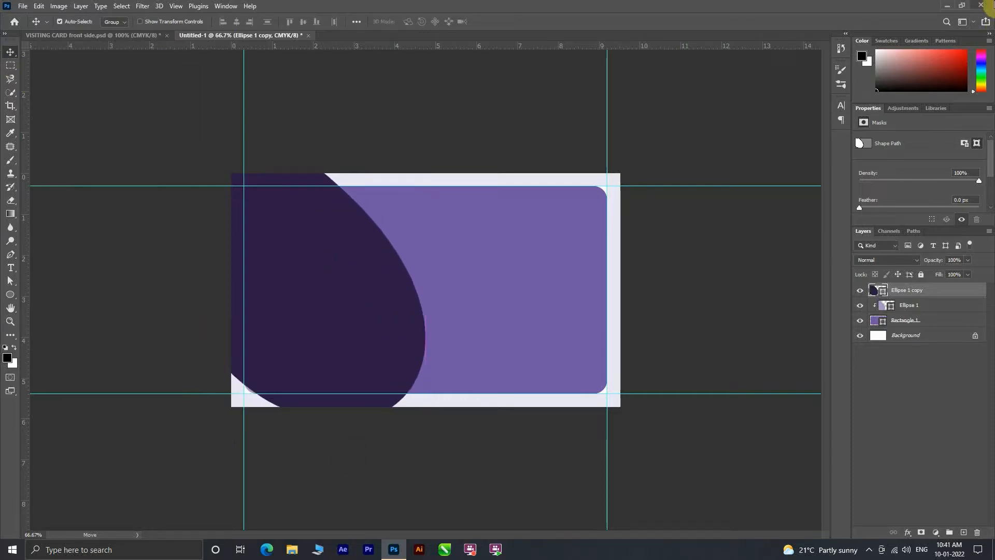
{"action": "left_click_drag", "start_coordinate": [969, 291], "coordinate": [962, 311]}
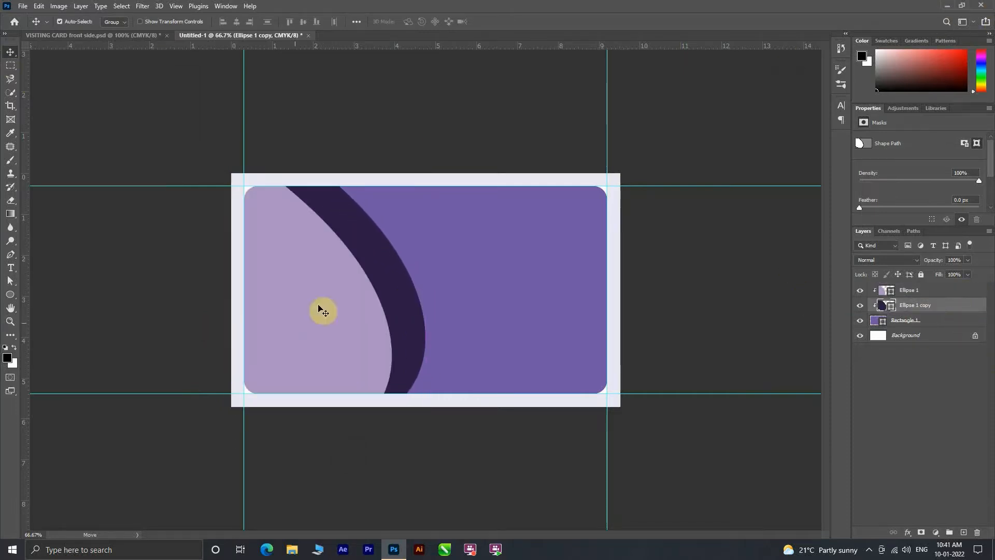
{"action": "left_click_drag", "start_coordinate": [414, 321], "coordinate": [358, 286]}
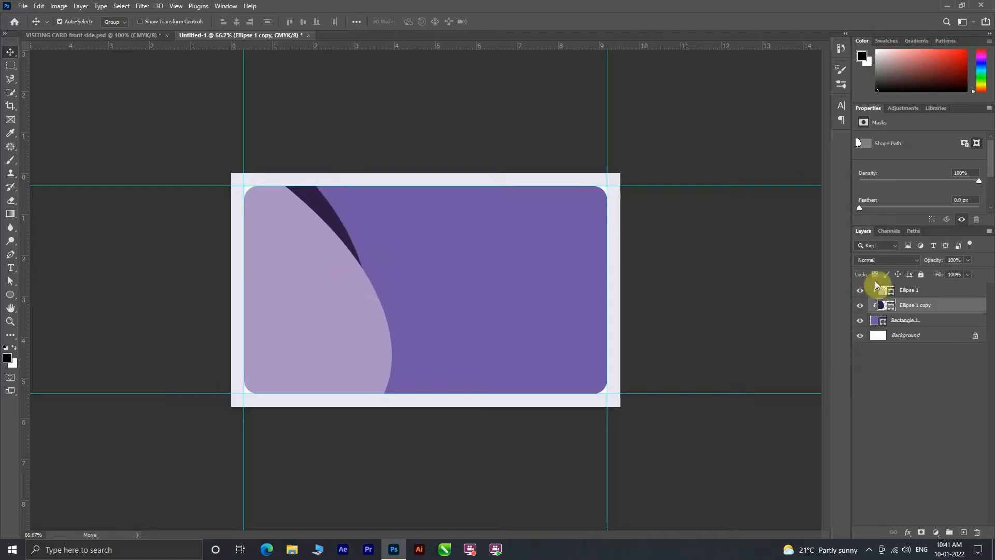
Duplicate the dark ellipse, clip the copy to the rounded rectangle and set its fill to muted purple #9f86b8
{"action": "key", "text": "ctrl+j"}
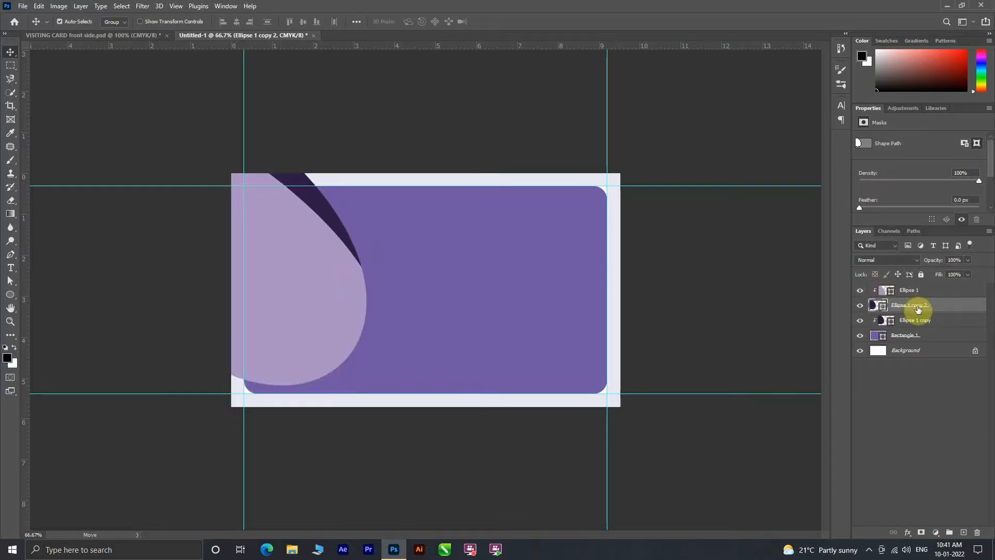
{"action": "left_click", "coordinate": [952, 313], "text": "alt"}
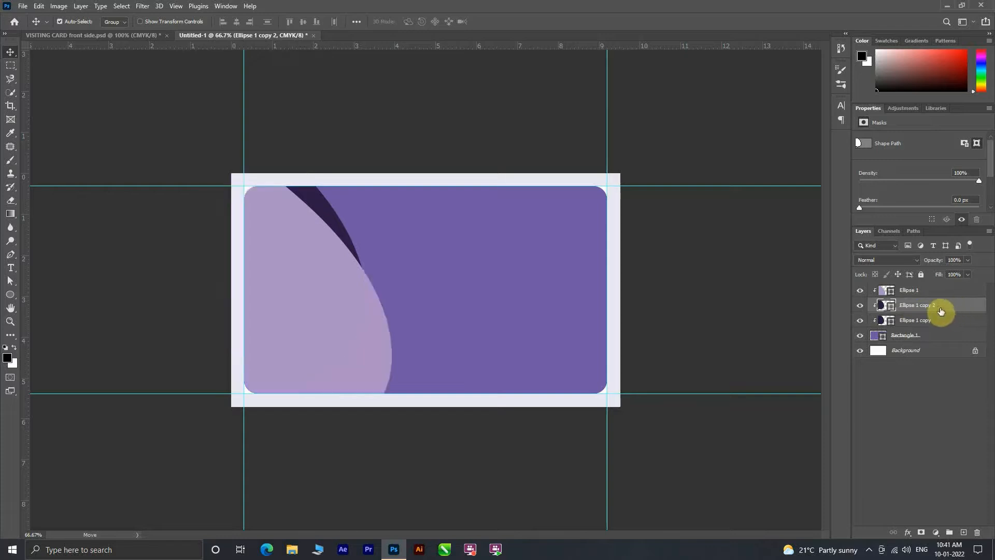
{"action": "key", "text": "ctrl+t"}
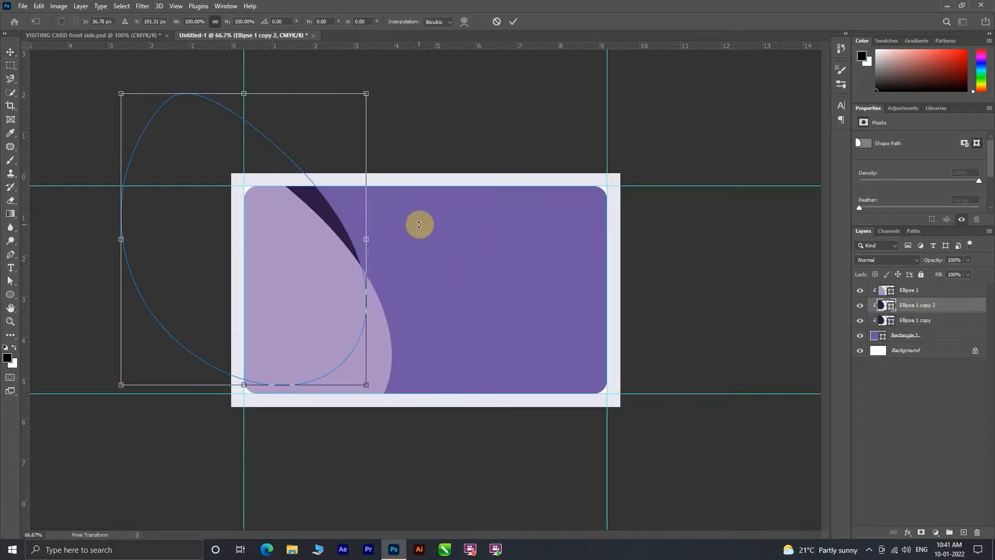
{"action": "left_click", "coordinate": [12, 294]}
{"action": "left_click", "coordinate": [118, 21]}
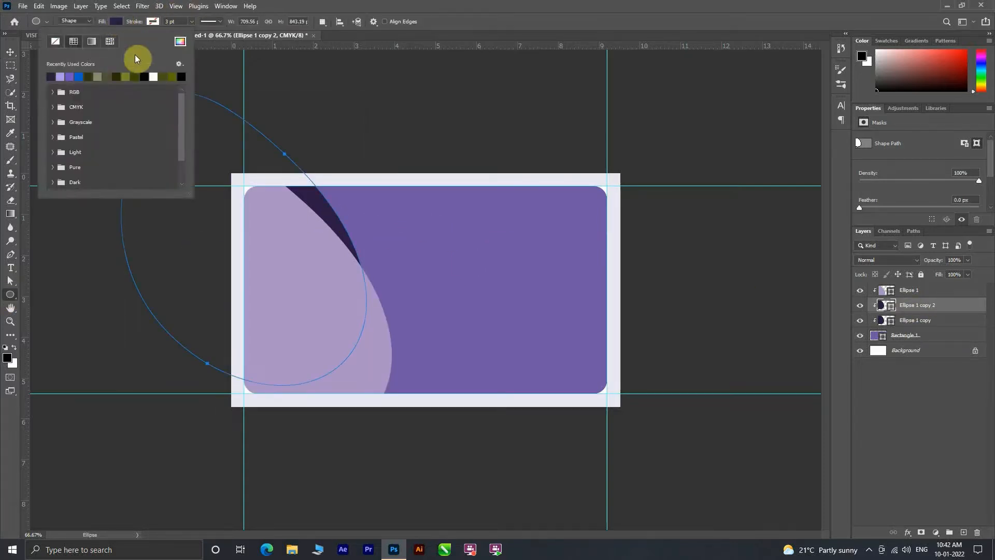
{"action": "left_click", "coordinate": [180, 41]}
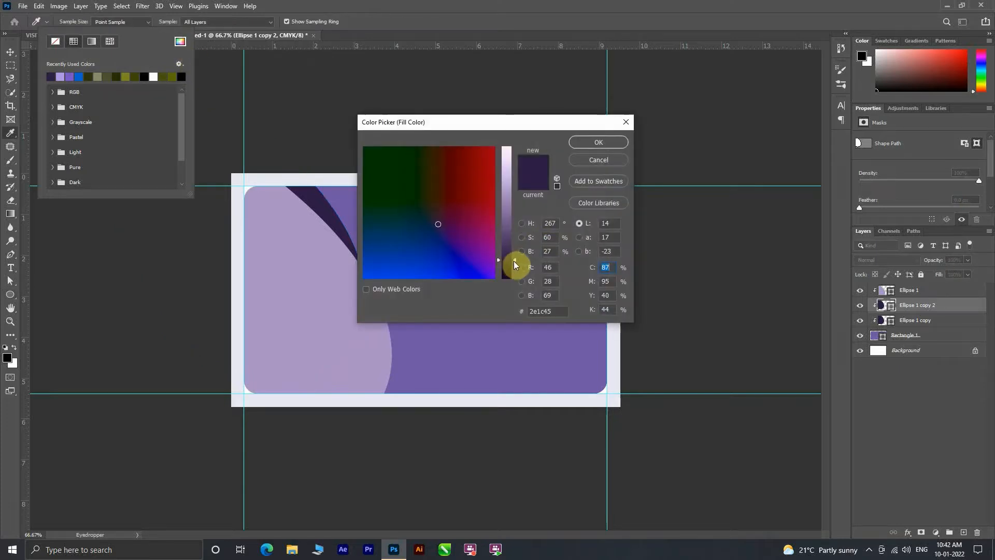
{"action": "left_click_drag", "start_coordinate": [512, 259], "coordinate": [513, 200]}
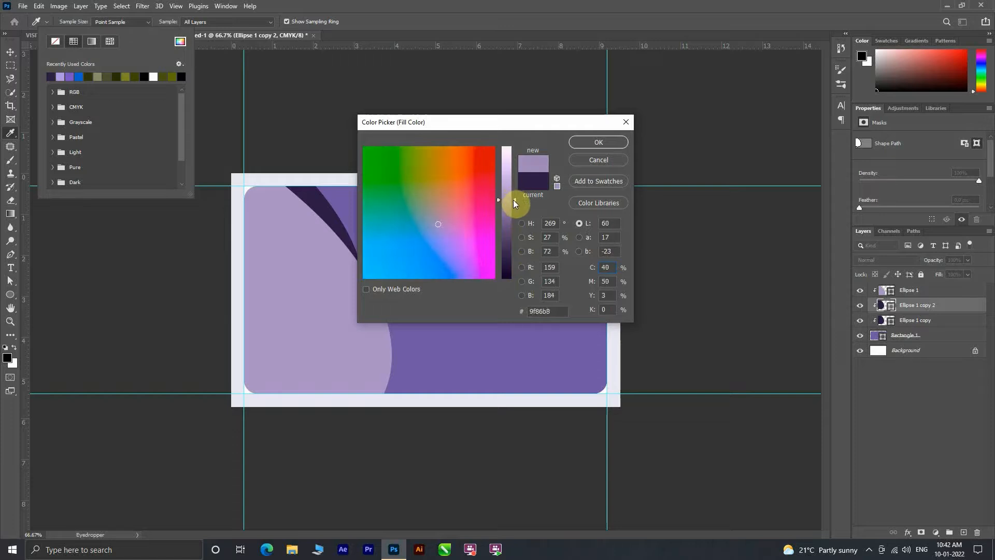
{"action": "left_click", "coordinate": [617, 141]}
Order the muted purple ellipse beneath the dark one and shift it up so it shows as a second crescent
{"action": "left_click", "coordinate": [11, 51]}
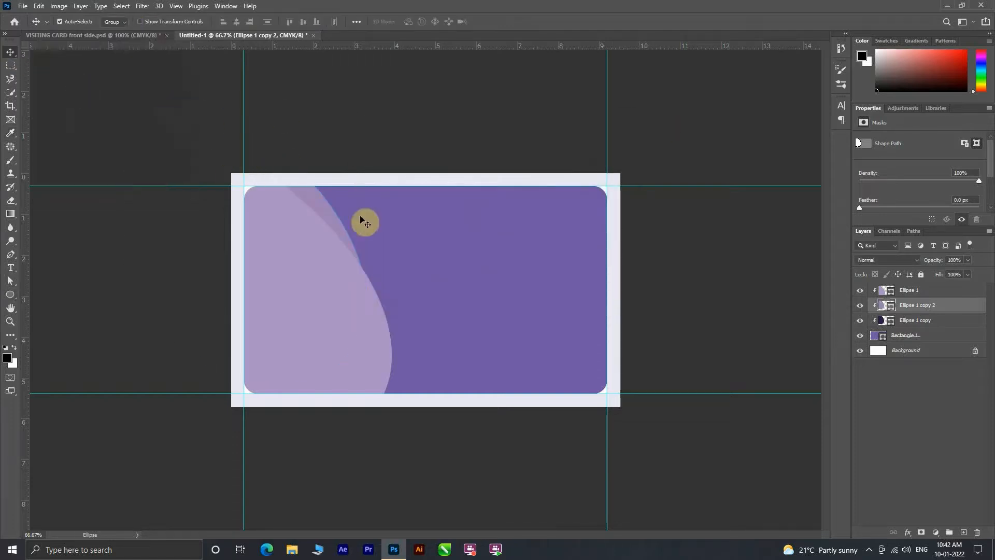
{"action": "mouse_move", "coordinate": [334, 206]}
{"action": "left_mouse_down"}
{"action": "mouse_move", "coordinate": [362, 201]}
{"action": "mouse_move", "coordinate": [338, 195]}
{"action": "left_mouse_up"}
{"action": "left_click_drag", "start_coordinate": [917, 305], "coordinate": [940, 326]}
{"action": "left_click_drag", "start_coordinate": [373, 245], "coordinate": [352, 234]}
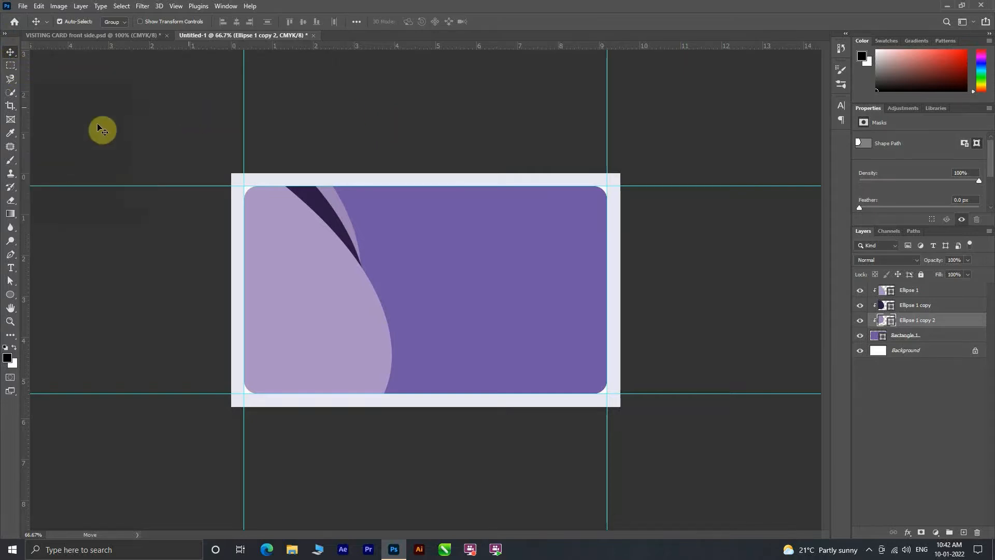
Duplicate the muted purple ellipse, place the copy below it and set its fill to pale purple #d6bbf1
{"action": "key", "text": "ctrl+j"}
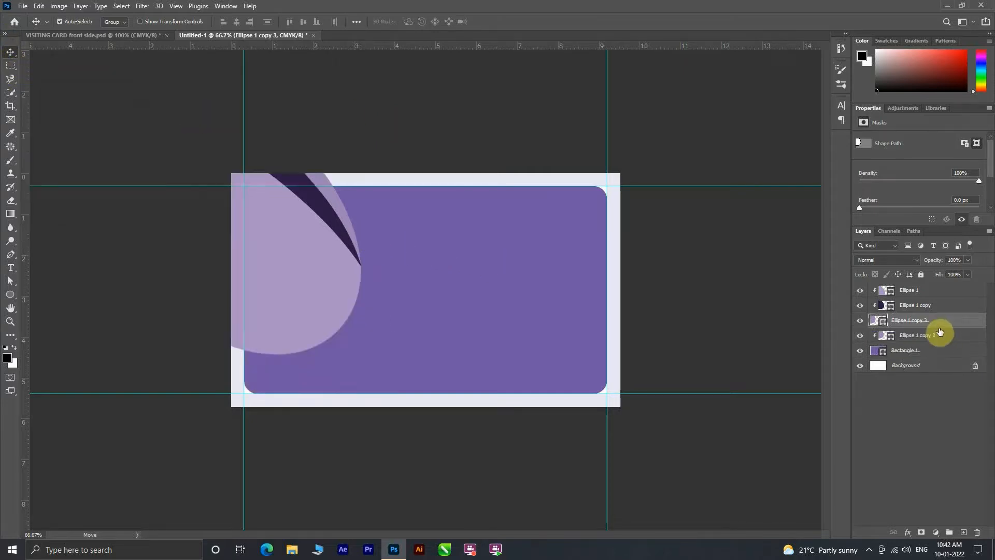
{"action": "left_click_drag", "start_coordinate": [936, 328], "coordinate": [949, 342]}
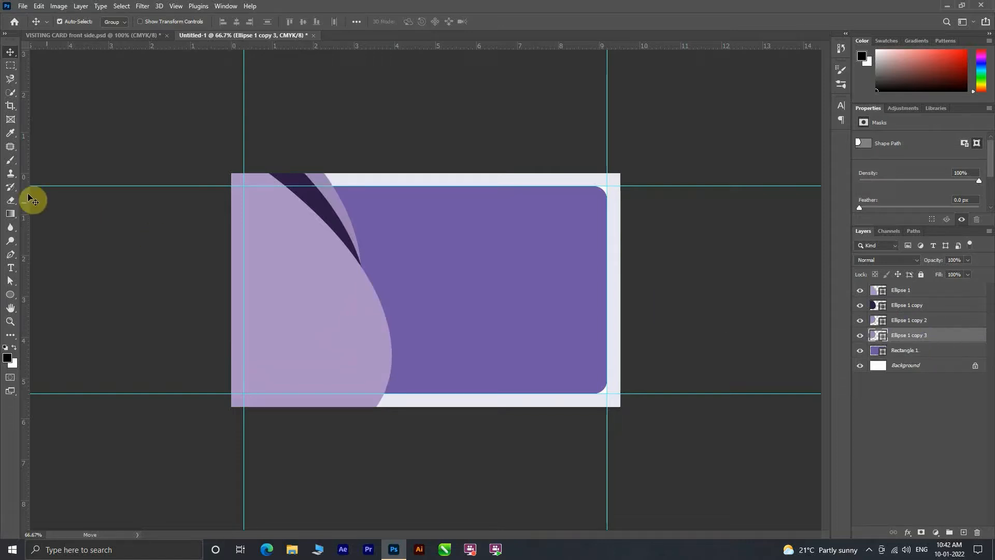
{"action": "left_click", "coordinate": [11, 295]}
{"action": "left_click", "coordinate": [118, 22]}
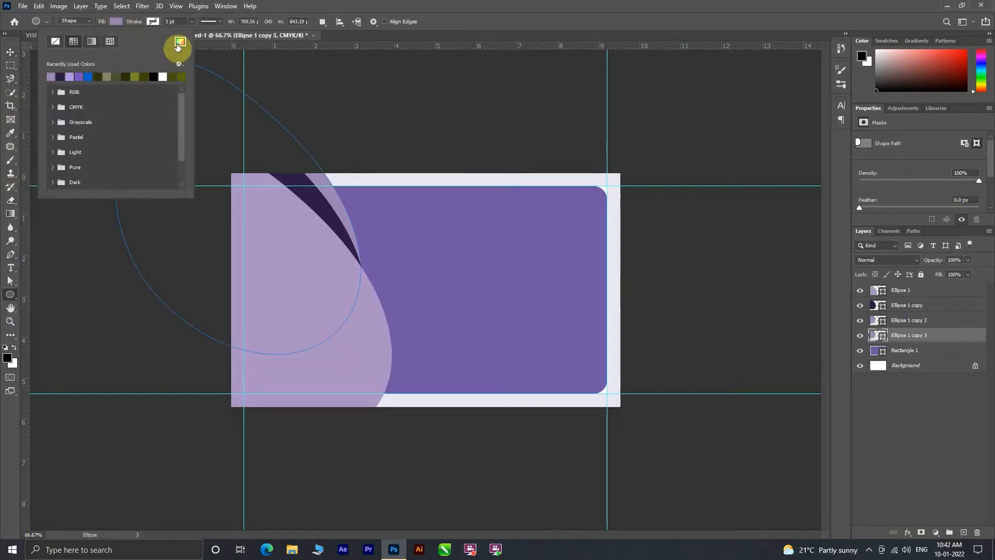
{"action": "left_click", "coordinate": [180, 41]}
{"action": "left_click_drag", "start_coordinate": [512, 184], "coordinate": [511, 180]}
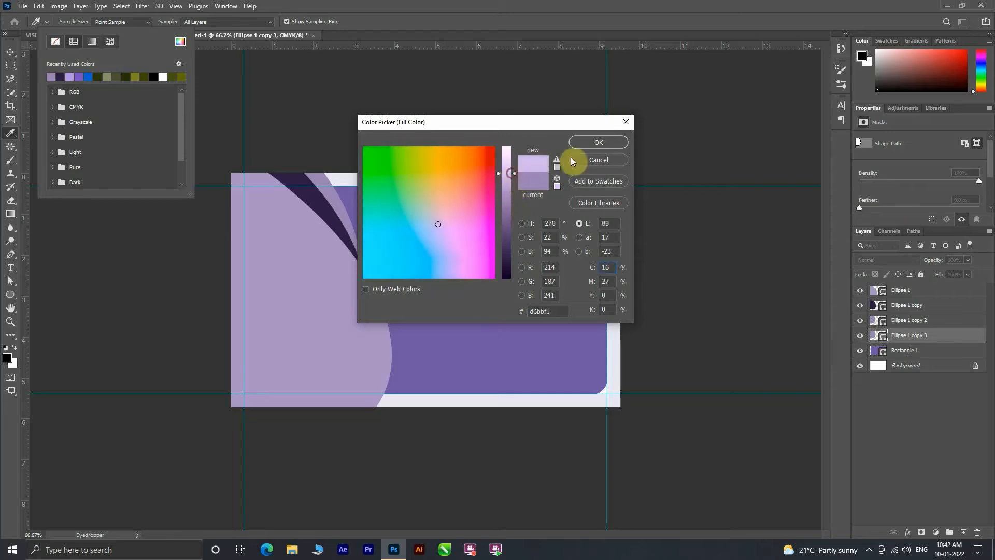
{"action": "left_click", "coordinate": [602, 144]}
{"action": "left_click", "coordinate": [226, 154]}
{"action": "key", "text": "v"}
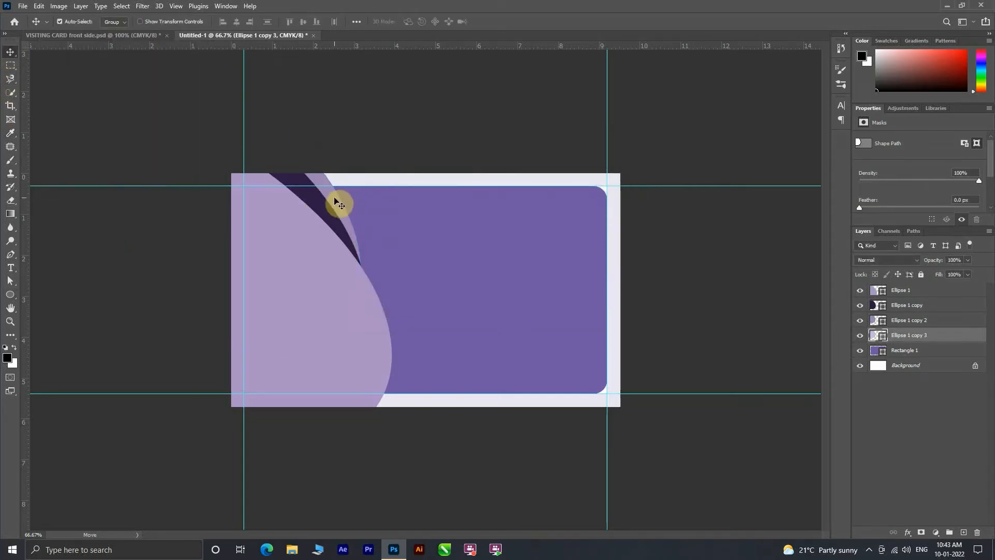
Shift the muted and pale ellipses up so the pale one forms an outer crescent, and clip all four ellipses to the rounded rectangle
{"action": "mouse_move", "coordinate": [337, 199]}
{"action": "left_mouse_down"}
{"action": "mouse_move", "coordinate": [358, 200]}
{"action": "mouse_move", "coordinate": [368, 182]}
{"action": "mouse_move", "coordinate": [335, 185]}
{"action": "left_mouse_up"}
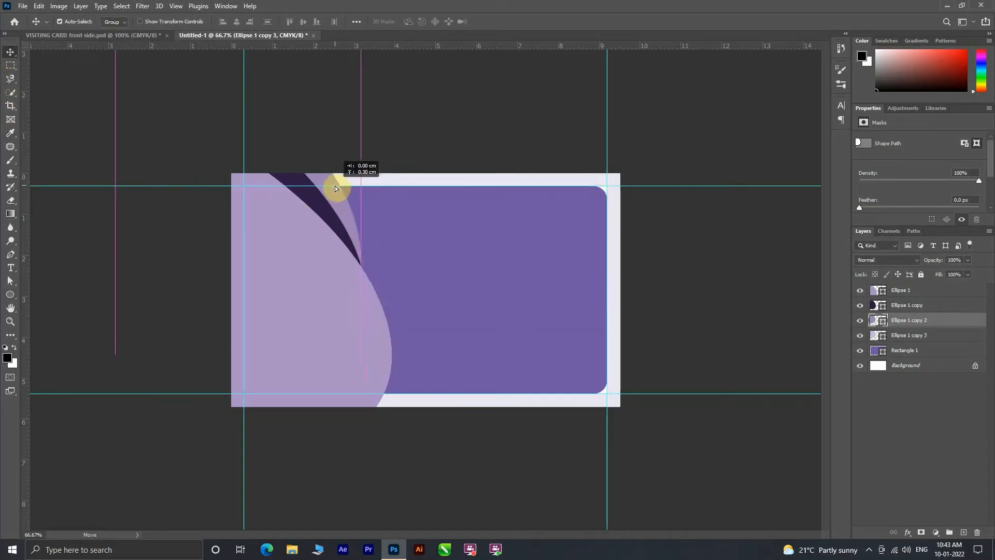
{"action": "left_click", "coordinate": [915, 339]}
{"action": "key", "text": "ctrl+t"}
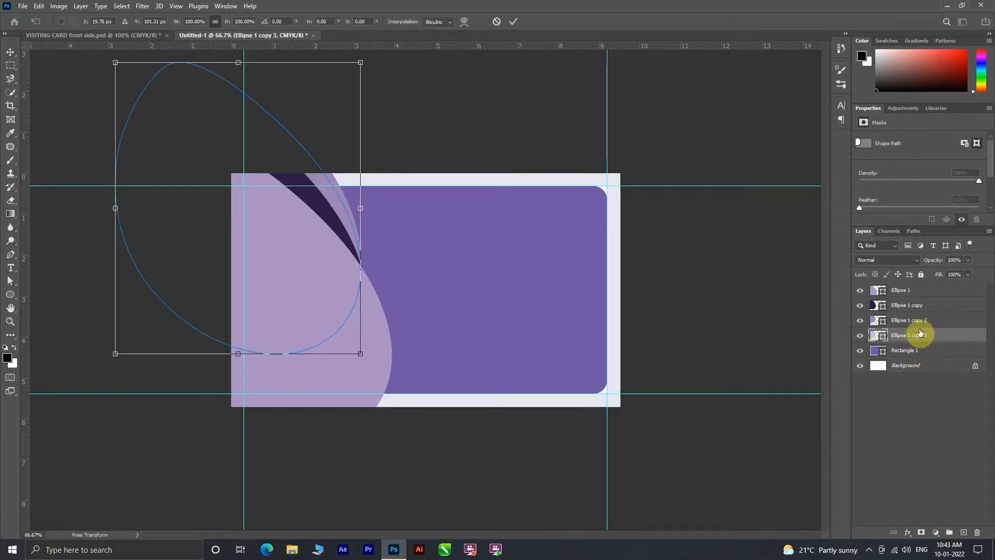
{"action": "left_click_drag", "start_coordinate": [295, 149], "coordinate": [299, 109]}
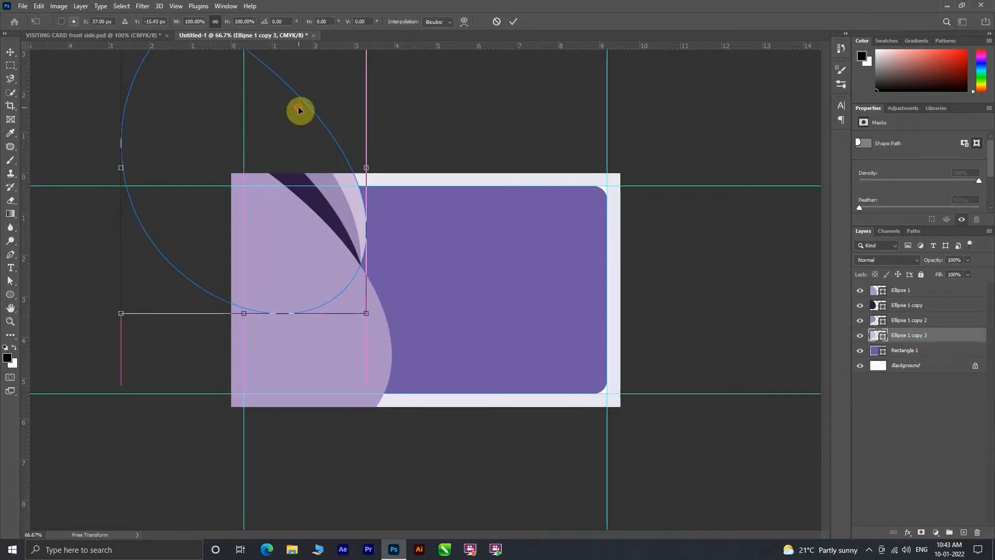
{"action": "left_click", "coordinate": [513, 22]}
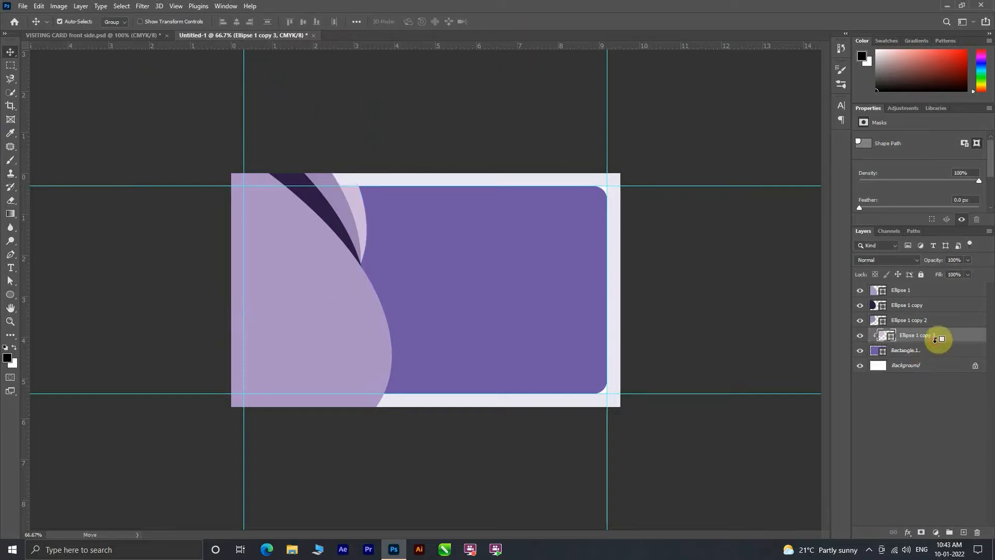
{"action": "left_click", "coordinate": [939, 295], "text": "alt"}
Place the Untitled-1 Digital BattleField logo from the photoshop self practice work folder in File Explorer onto the card
{"action": "left_click", "coordinate": [172, 148]}
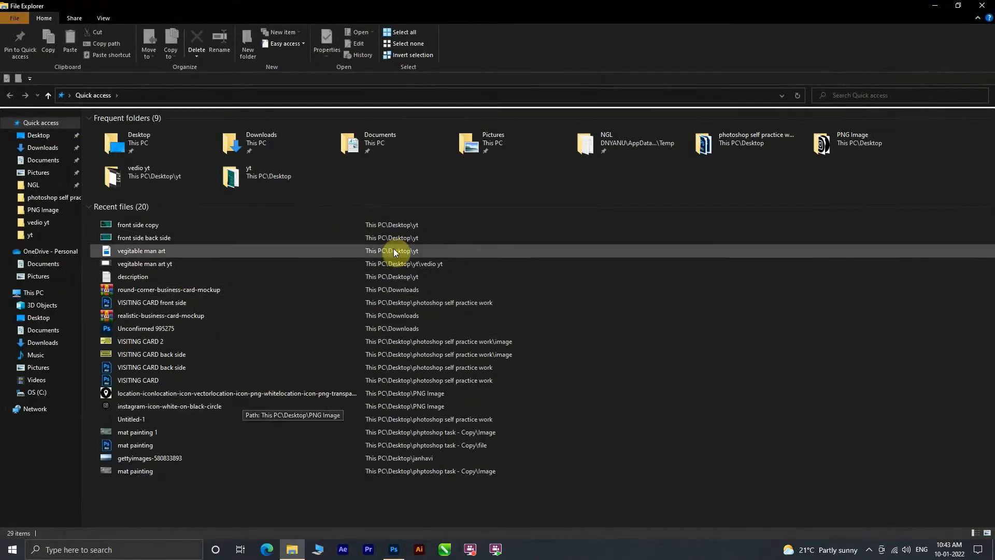
{"action": "double_click", "coordinate": [853, 139]}
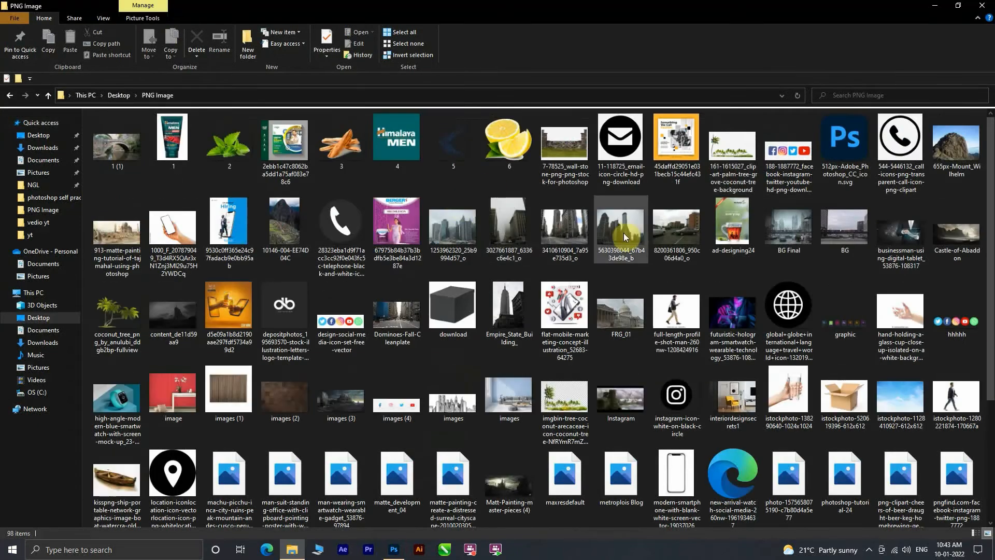
{"action": "left_click", "coordinate": [16, 96]}
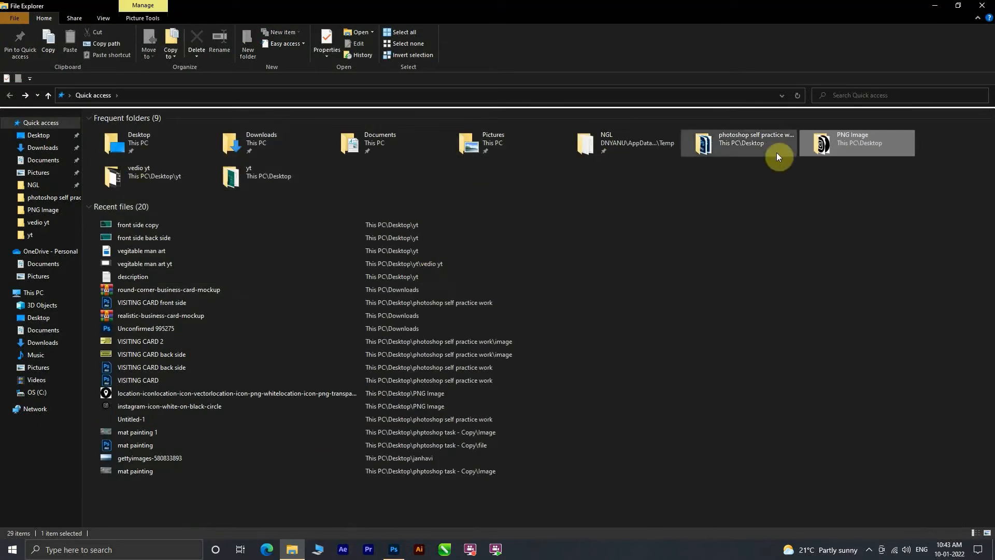
{"action": "double_click", "coordinate": [747, 145]}
{"action": "left_click_drag", "start_coordinate": [377, 151], "coordinate": [534, 264]}
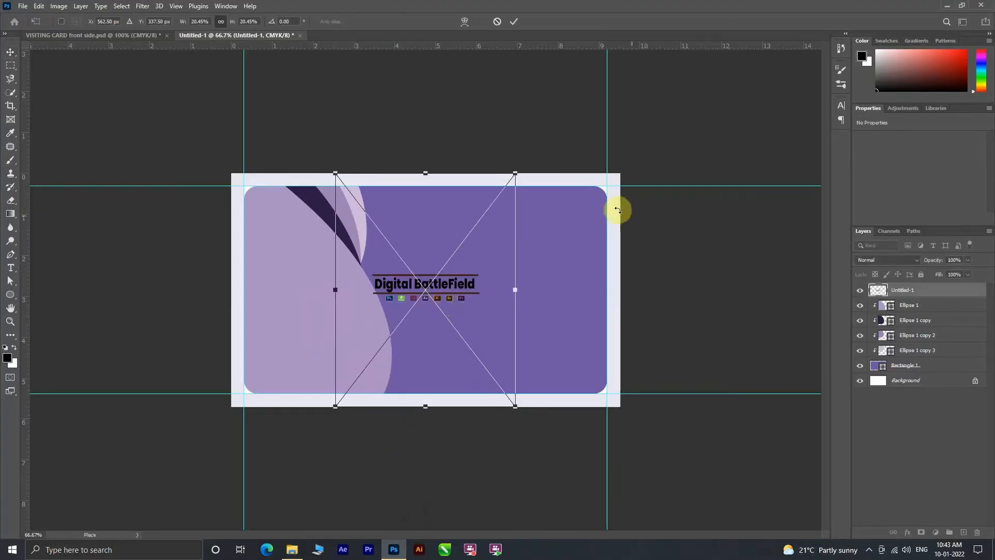
Move the logo onto the lower part of the light purple curve, enlarge it to about 2.99 by 0.8 cm and apply the placement
{"action": "left_click_drag", "start_coordinate": [430, 300], "coordinate": [322, 342]}
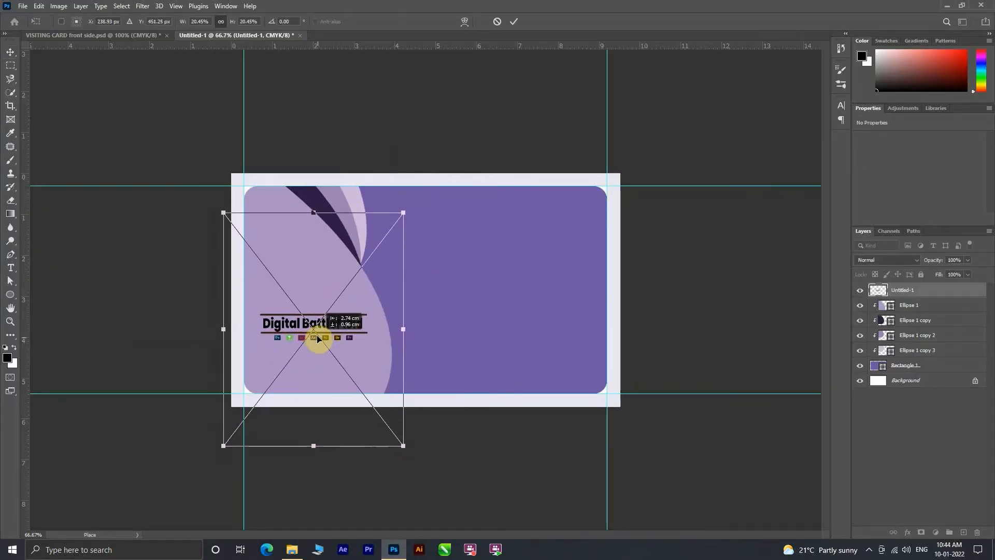
{"action": "left_click_drag", "start_coordinate": [399, 444], "coordinate": [427, 473]}
{"action": "left_click_drag", "start_coordinate": [377, 404], "coordinate": [362, 400]}
{"action": "left_click", "coordinate": [514, 21]}
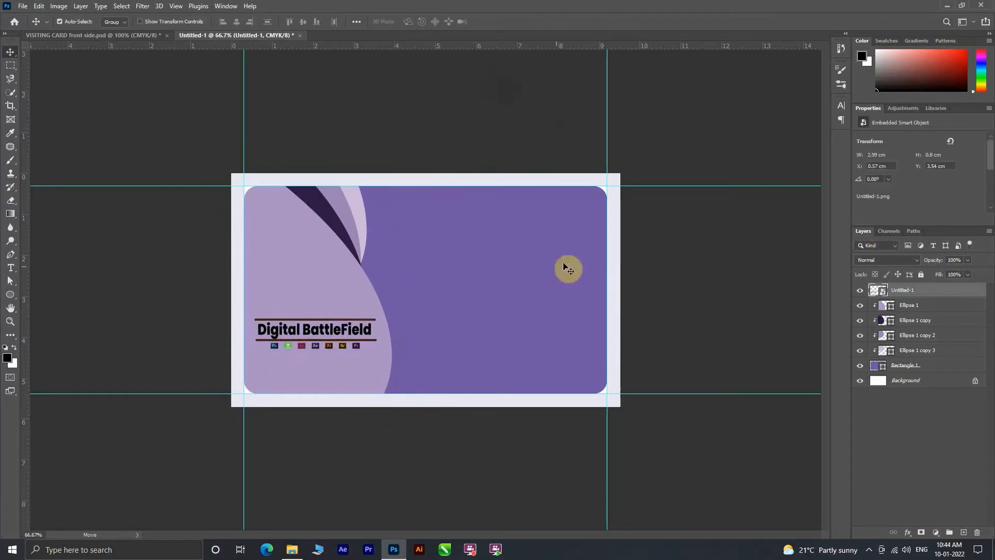
Paste the copied contact details and icons from the other card into the design and hide the pasted yellow ellipse layer
{"action": "key", "text": "ctrl"}
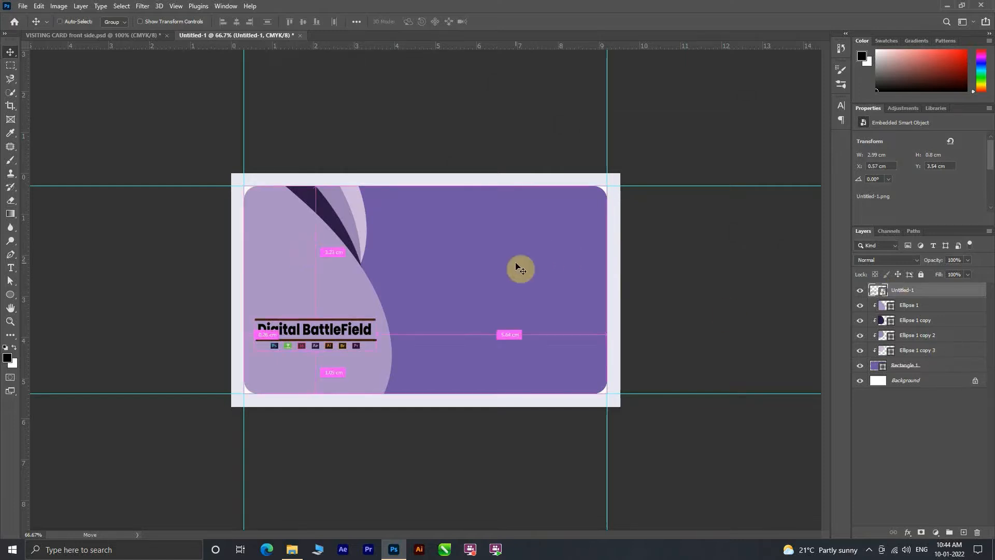
{"action": "key", "text": "ctrl+v"}
{"action": "left_click", "coordinate": [861, 455]}
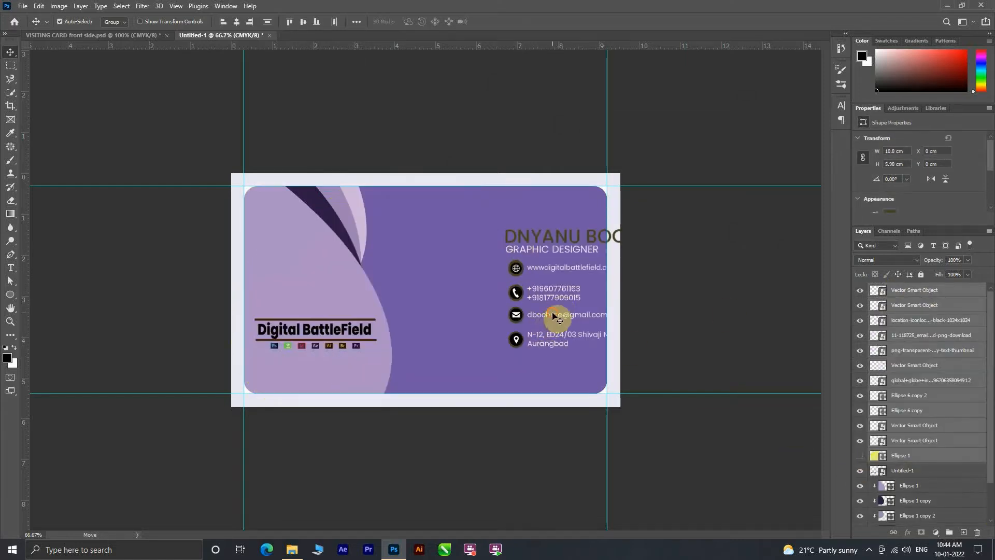
Delete the hidden yellow Ellipse 1 layer that came with the pasted contact details
{"action": "left_click", "coordinate": [498, 298], "text": "ctrl"}
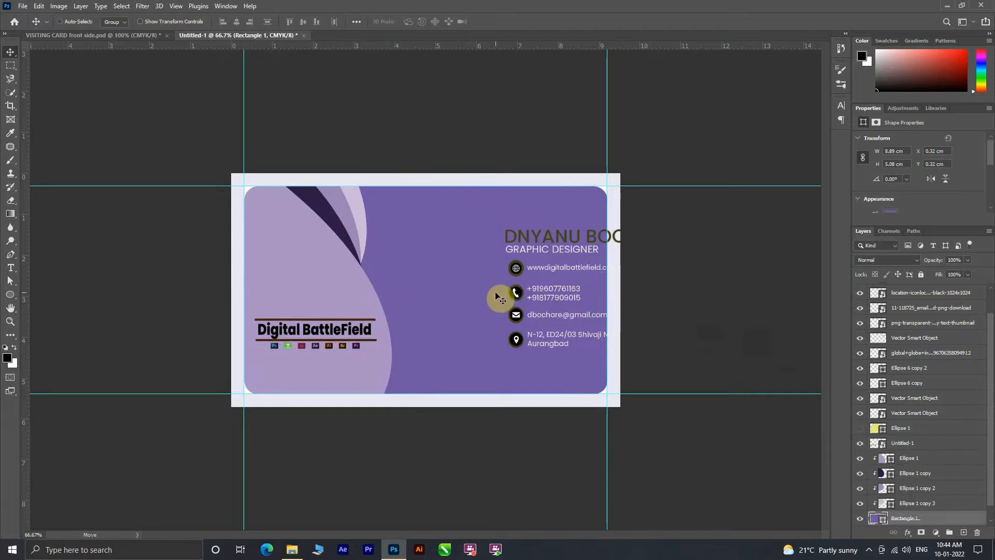
{"action": "key", "text": "ctrl+t"}
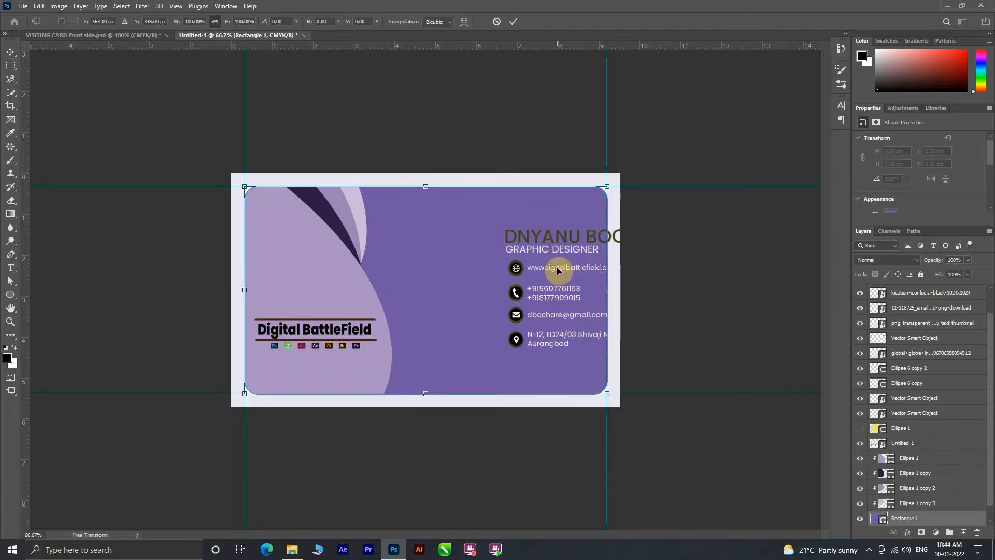
{"action": "left_click", "coordinate": [926, 428]}
{"action": "key", "text": "Delete"}
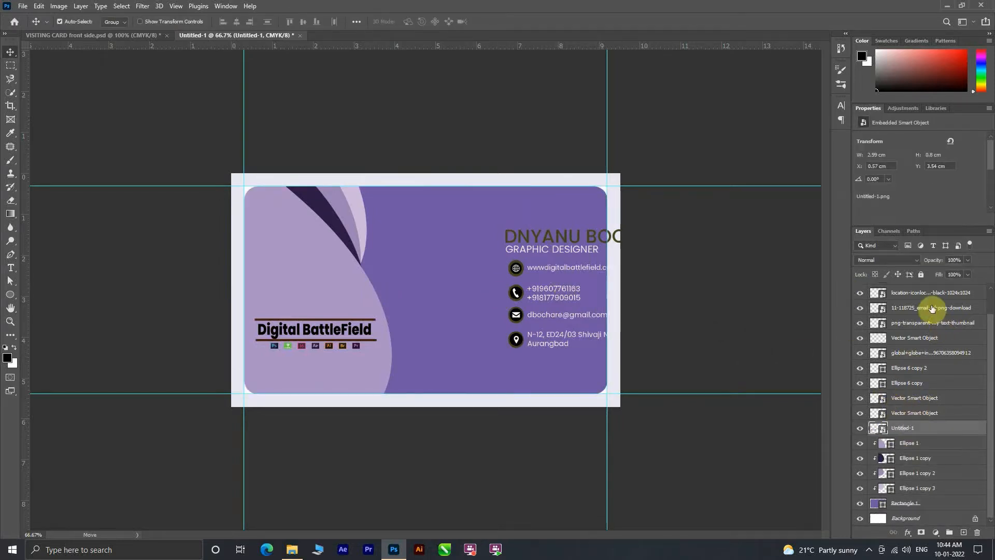
Move all contact detail and icon layers together with the logo left and slightly down, to about X -2.07 cm, Y 1.79 cm
{"action": "scroll", "coordinate": [928, 308], "scroll_direction": "up", "scroll_amount": 2}
{"action": "left_click", "coordinate": [905, 294], "text": "ctrl"}
{"action": "left_click", "coordinate": [908, 306], "text": "ctrl"}
{"action": "left_click", "coordinate": [910, 324], "text": "ctrl"}
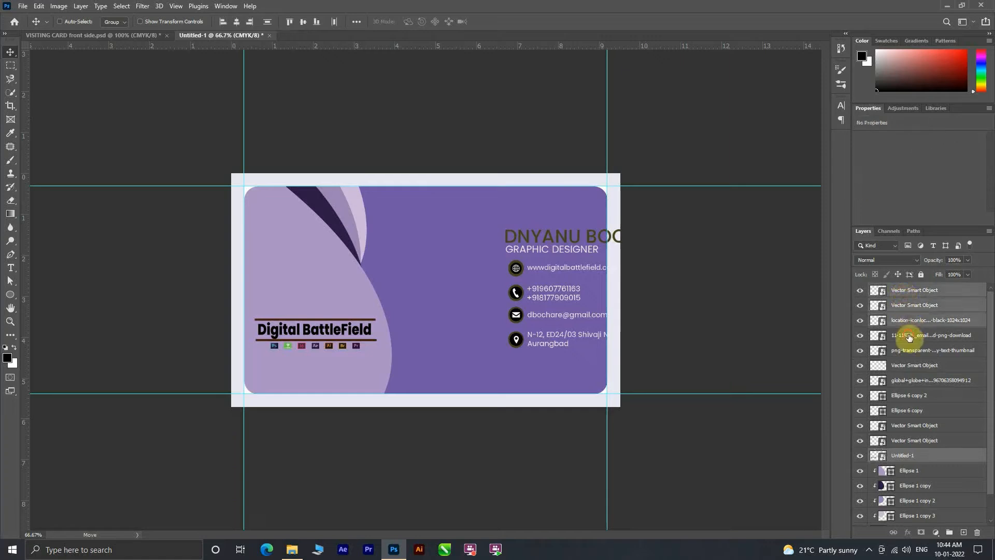
{"action": "left_click", "coordinate": [909, 338], "text": "ctrl"}
{"action": "left_click", "coordinate": [909, 352], "text": "ctrl"}
{"action": "left_click", "coordinate": [910, 366], "text": "ctrl"}
{"action": "left_click", "coordinate": [917, 382], "text": "ctrl"}
{"action": "left_click", "coordinate": [923, 396], "text": "ctrl"}
{"action": "left_click", "coordinate": [926, 413], "text": "ctrl"}
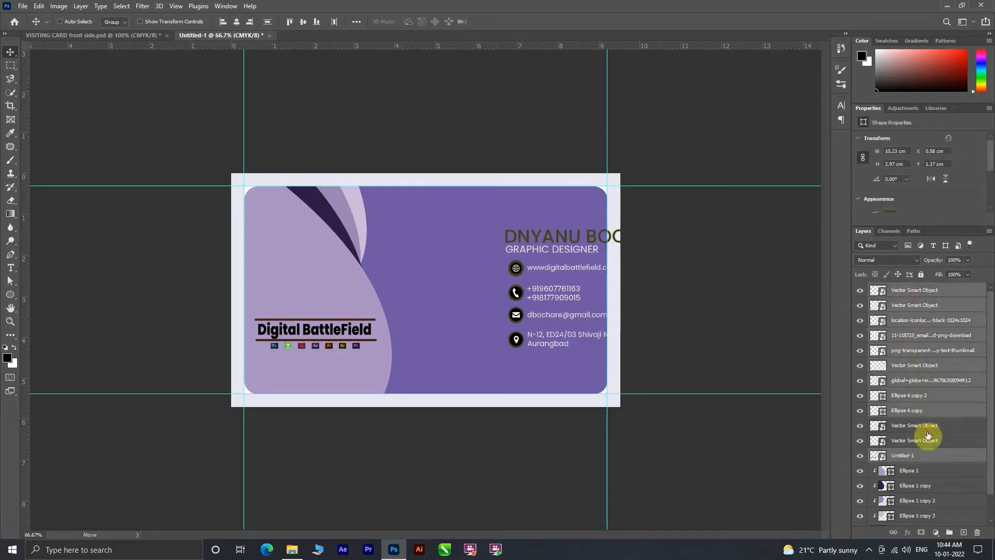
{"action": "left_click", "coordinate": [927, 427], "text": "ctrl"}
{"action": "left_click", "coordinate": [928, 441], "text": "ctrl"}
{"action": "key", "text": "ctrl+t"}
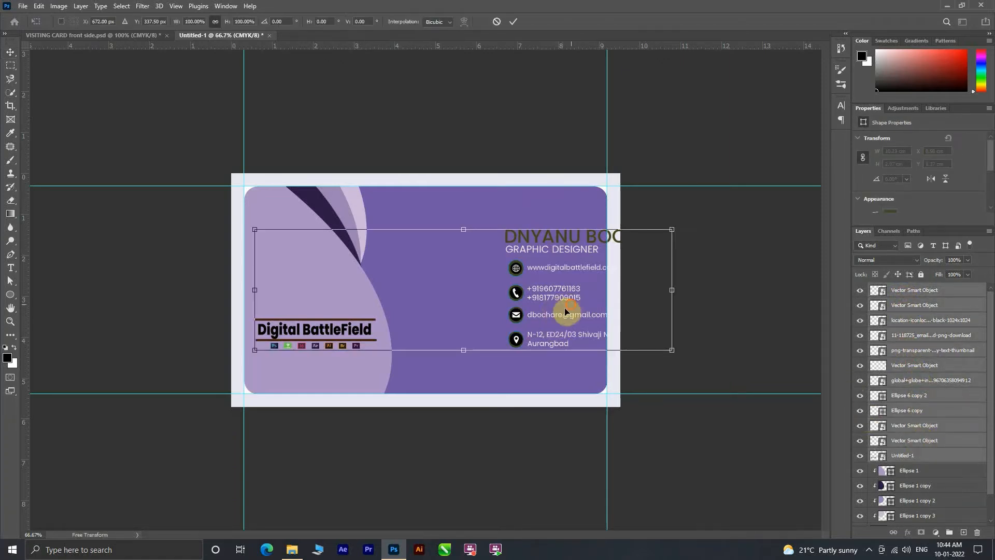
{"action": "left_click_drag", "start_coordinate": [566, 311], "coordinate": [464, 320]}
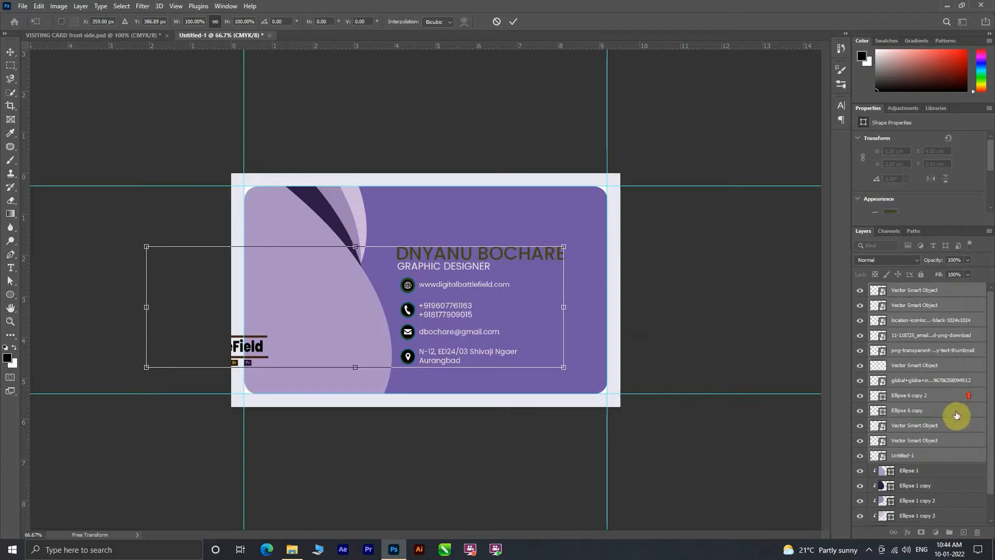
{"action": "key", "text": "Return"}
Move the Digital BattleField logo back onto the lower light purple curve at about X 0.6 cm, Y 3.87 cm
{"action": "scroll", "coordinate": [875, 426], "scroll_direction": "down", "scroll_amount": 2}
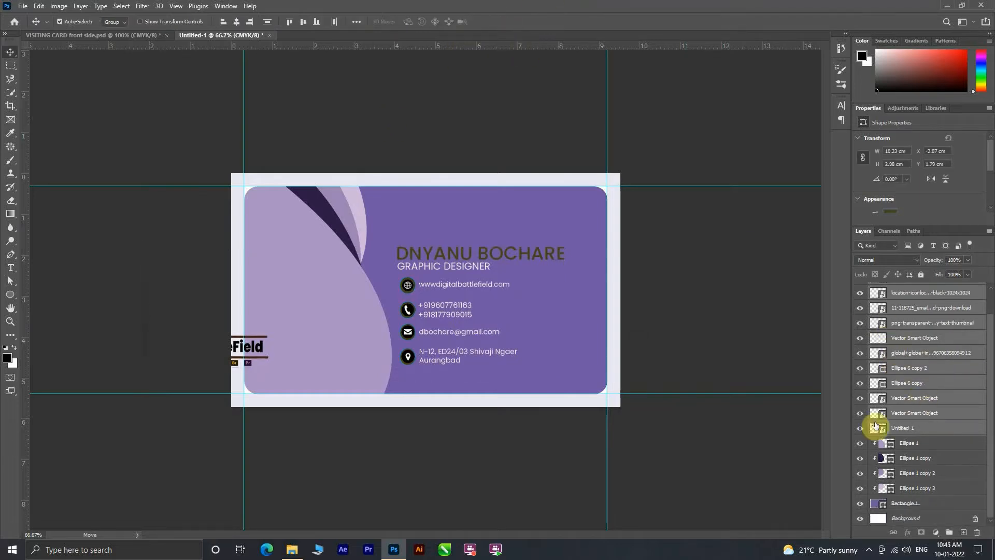
{"action": "left_click", "coordinate": [685, 419]}
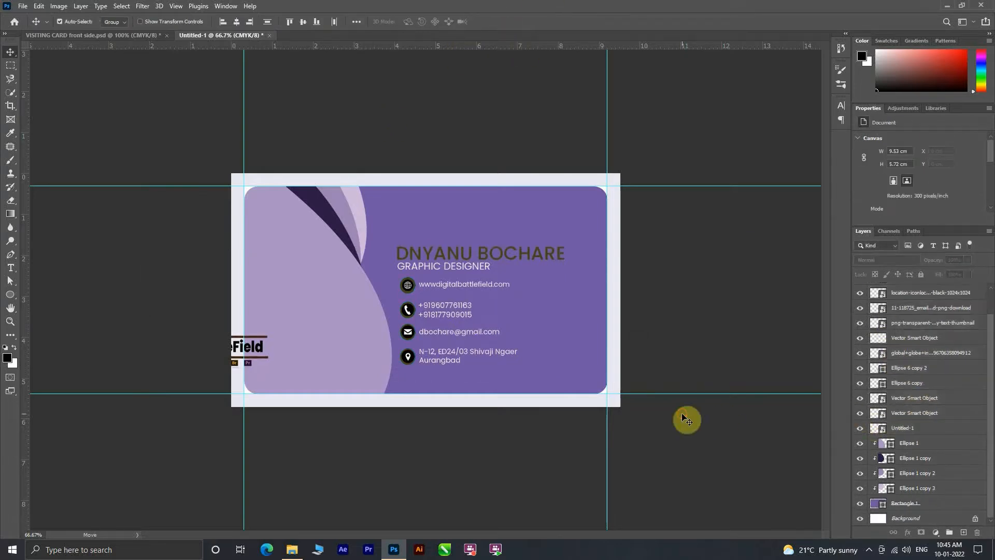
{"action": "left_click", "coordinate": [858, 413]}
{"action": "left_click", "coordinate": [860, 431]}
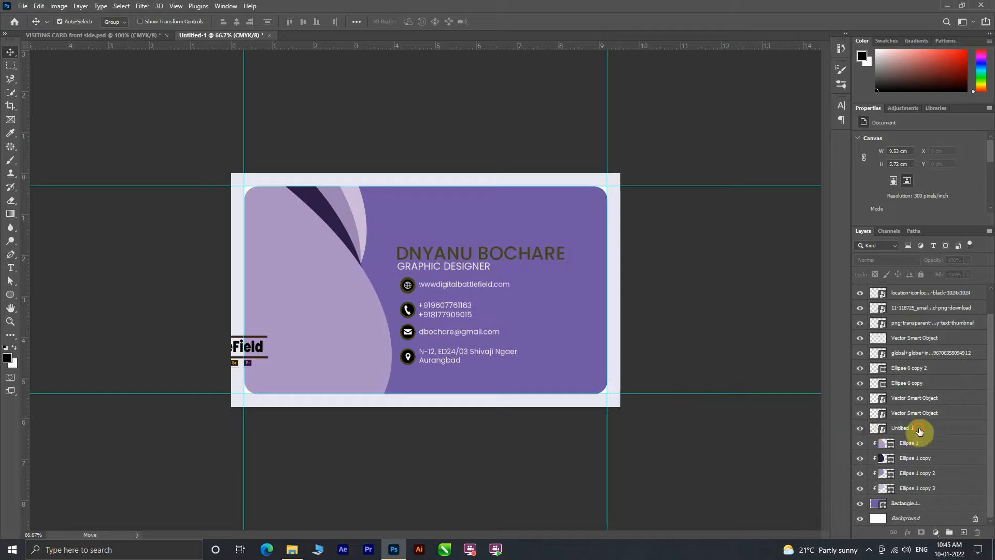
{"action": "left_click", "coordinate": [919, 432]}
{"action": "key", "text": "ctrl+t"}
{"action": "left_click_drag", "start_coordinate": [278, 342], "coordinate": [343, 357]}
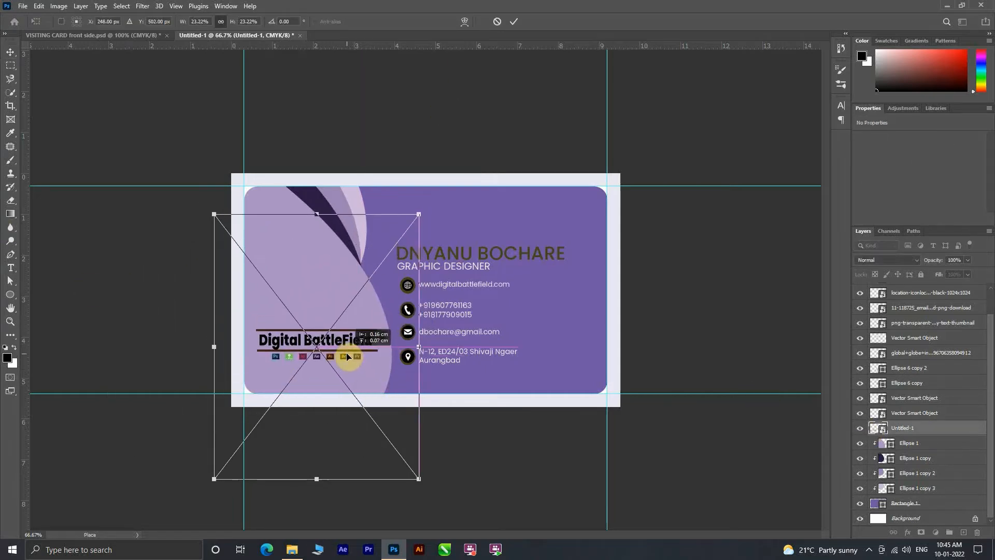
{"action": "left_click", "coordinate": [514, 21]}
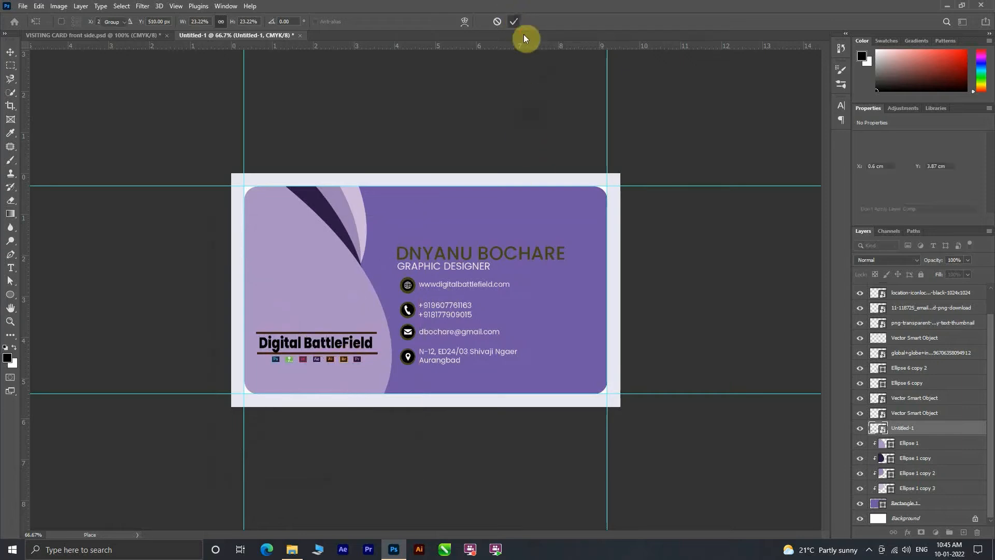
Identify the layer holding the name and job title and nudge it left to about X 3.57 cm
{"action": "left_click", "coordinate": [456, 262]}
{"action": "scroll", "coordinate": [921, 373], "scroll_direction": "up", "scroll_amount": 2}
{"action": "left_click", "coordinate": [859, 291]}
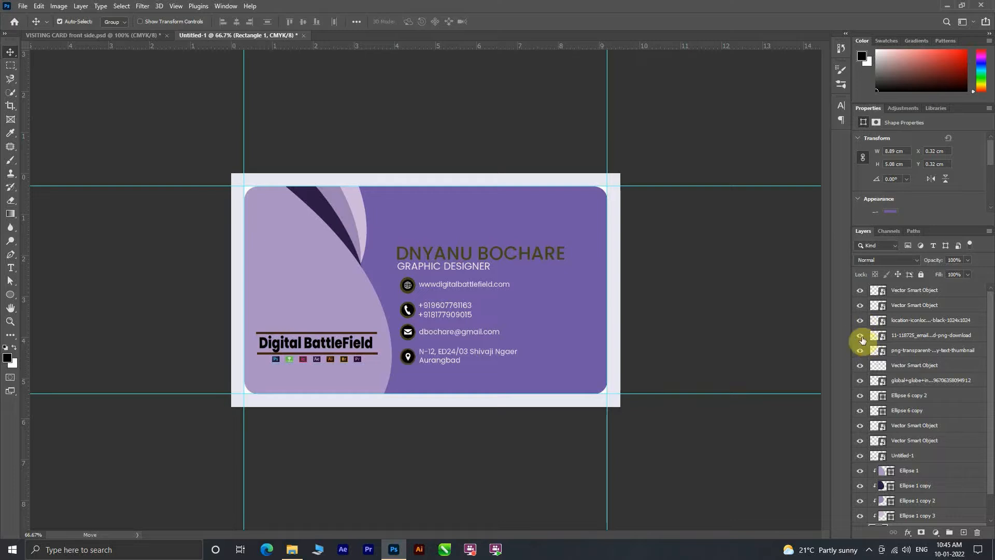
{"action": "left_click", "coordinate": [863, 363]}
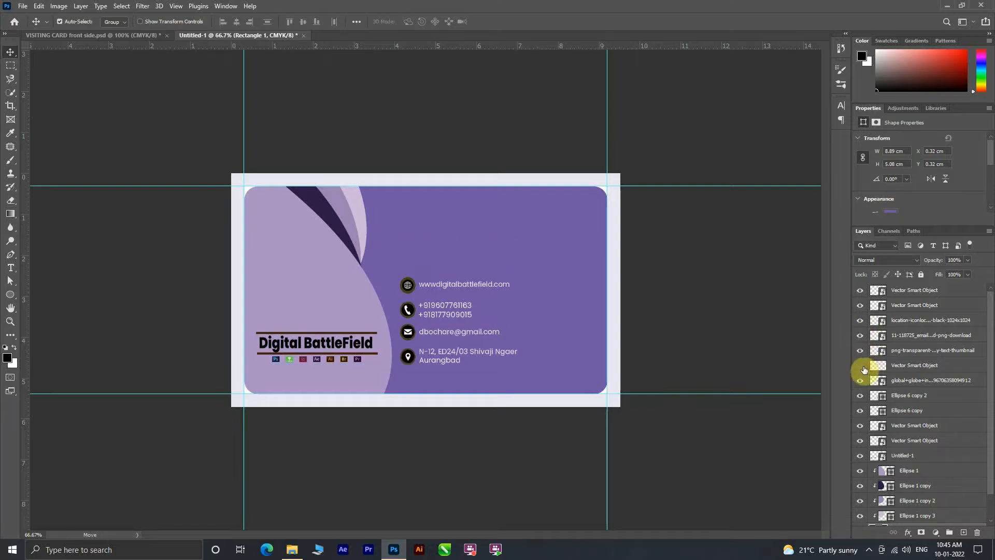
{"action": "left_click", "coordinate": [863, 365]}
{"action": "left_click", "coordinate": [917, 365]}
{"action": "key", "text": "ctrl+t"}
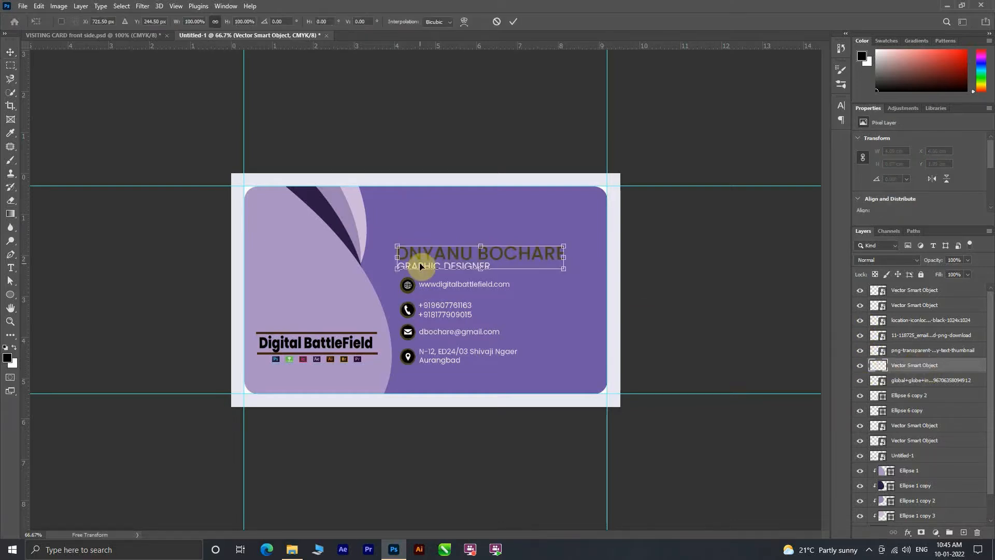
{"action": "key", "text": "Left"}
{"action": "key", "text": "Left"}
{"action": "key", "text": "Left"}
{"action": "key", "text": "Left"}
{"action": "key", "text": "Left"}
{"action": "key", "text": "Left"}
{"action": "key", "text": "Left"}
{"action": "key", "text": "Left"}
{"action": "key", "text": "Left"}
{"action": "key", "text": "Left"}
{"action": "key", "text": "Left"}
{"action": "key", "text": "Left"}
{"action": "key", "text": "Left"}
{"action": "key", "text": "Left"}
{"action": "key", "text": "Left"}
{"action": "key", "text": "Left"}
{"action": "key", "text": "Left"}
{"action": "key", "text": "Left"}
{"action": "key", "text": "Left"}
{"action": "key", "text": "Left"}
{"action": "key", "text": "Left"}
{"action": "key", "text": "Left"}
{"action": "key", "text": "Left"}
{"action": "key", "text": "Left"}
{"action": "key", "text": "Left"}
{"action": "key", "text": "Left"}
{"action": "key", "text": "Left"}
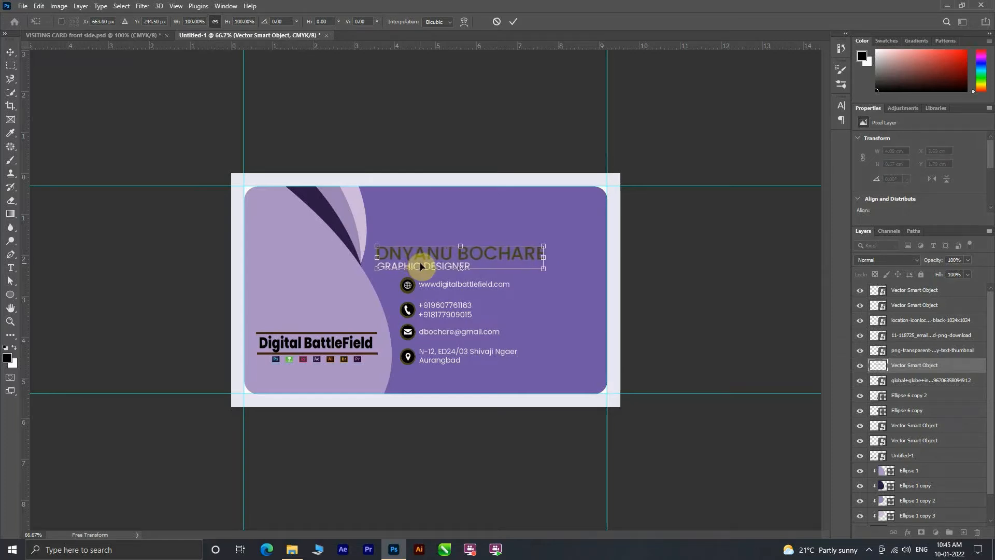
{"action": "left_click", "coordinate": [515, 21]}
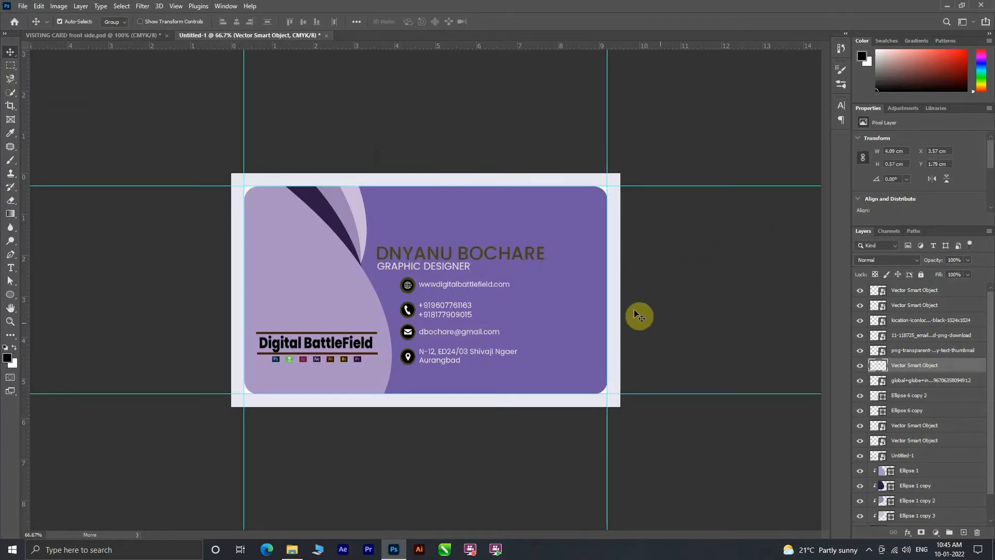
Nudge the name and job title right to X 4.14 cm so they line up with the contact icons
{"action": "left_click", "coordinate": [473, 263]}
{"action": "left_click", "coordinate": [912, 366]}
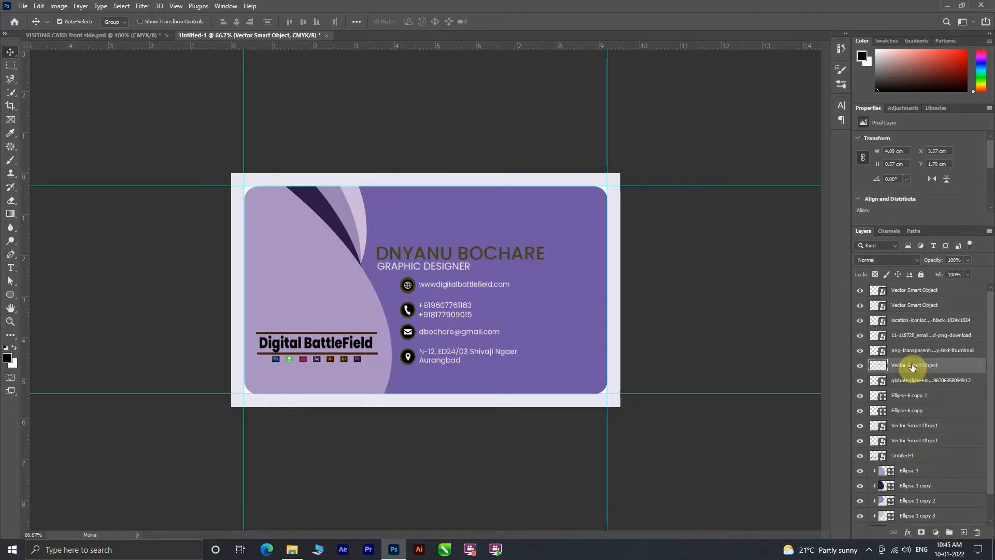
{"action": "key", "text": "Right"}
{"action": "key", "text": "Right"}
{"action": "key", "text": "Right"}
{"action": "key", "text": "Right"}
{"action": "key", "text": "Right"}
{"action": "key", "text": "Right"}
{"action": "key", "text": "Right"}
{"action": "key", "text": "Right"}
{"action": "key", "text": "Right"}
{"action": "key", "text": "Right"}
{"action": "key", "text": "Right"}
{"action": "key", "text": "Right"}
{"action": "key", "text": "Right"}
{"action": "key", "text": "Right"}
{"action": "key", "text": "Right"}
{"action": "key", "text": "Right"}
{"action": "key", "text": "Right"}
{"action": "key", "text": "Right"}
{"action": "key", "text": "Right"}
{"action": "key", "text": "Right"}
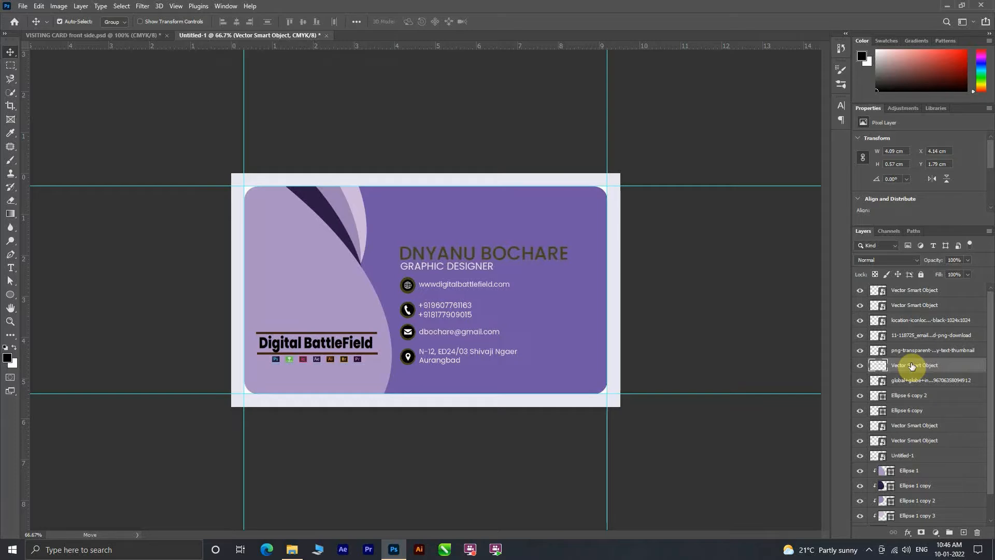
Hide the Background layer
{"action": "scroll", "coordinate": [905, 490], "scroll_direction": "down", "scroll_amount": 2}
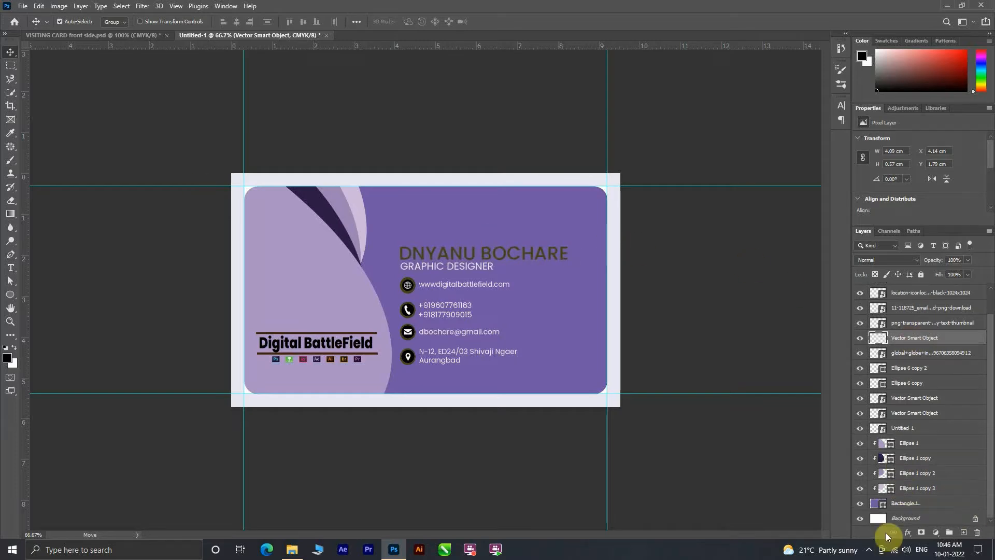
{"action": "left_click", "coordinate": [860, 521]}
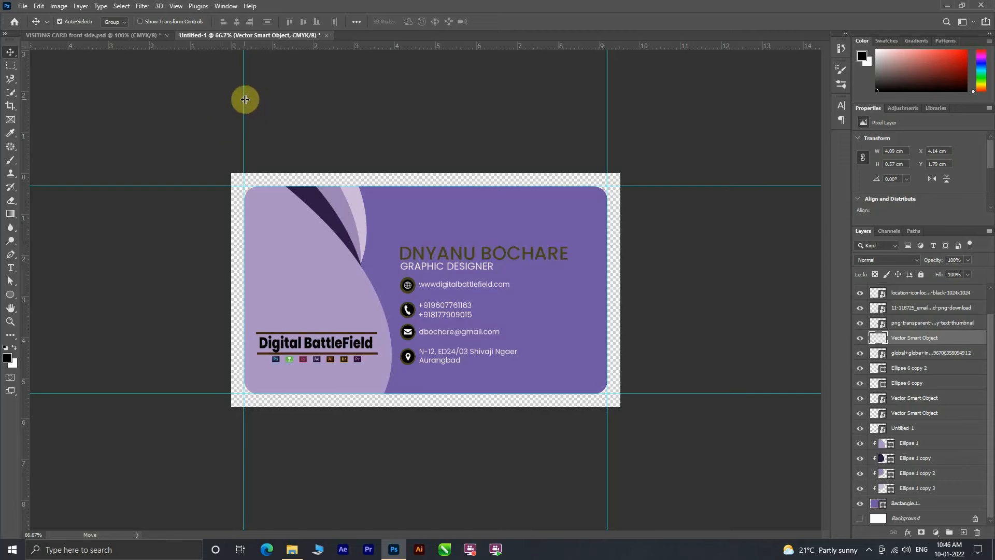
{"action": "right_click", "coordinate": [253, 98]}
{"action": "right_click", "coordinate": [404, 107]}
{"action": "left_click", "coordinate": [365, 98]}
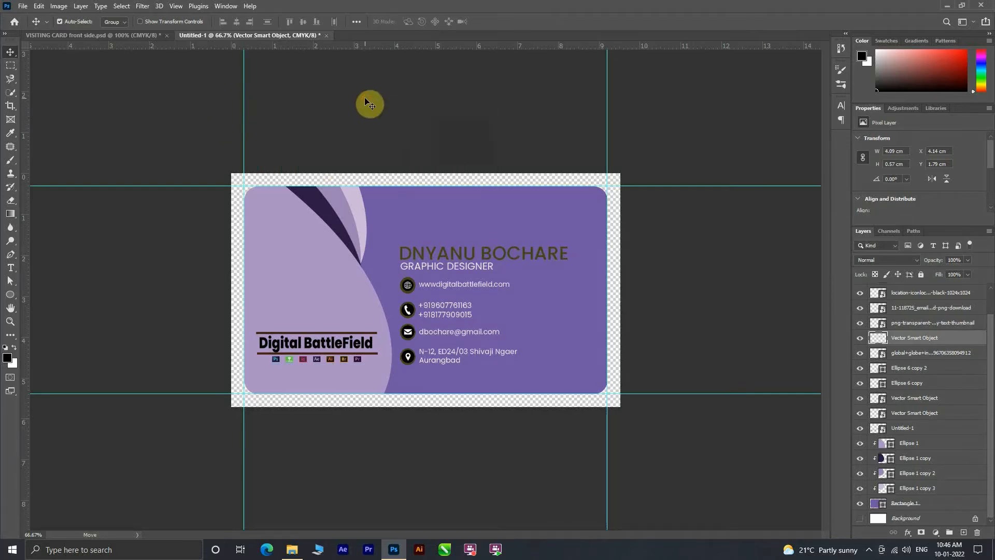
{"action": "right_click", "coordinate": [240, 107]}
{"action": "left_click", "coordinate": [332, 102]}
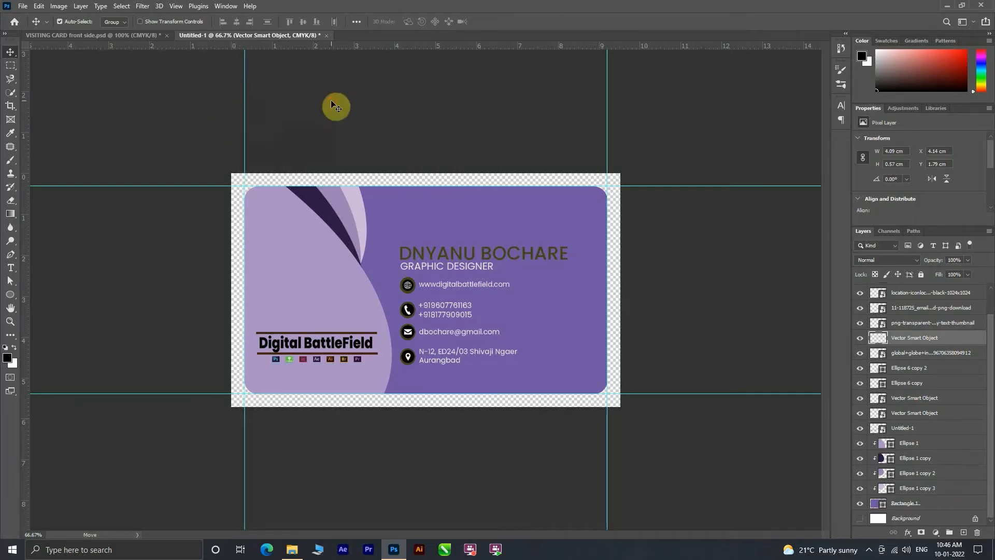
{"action": "right_click", "coordinate": [140, 45]}
{"action": "left_click", "coordinate": [800, 317]}
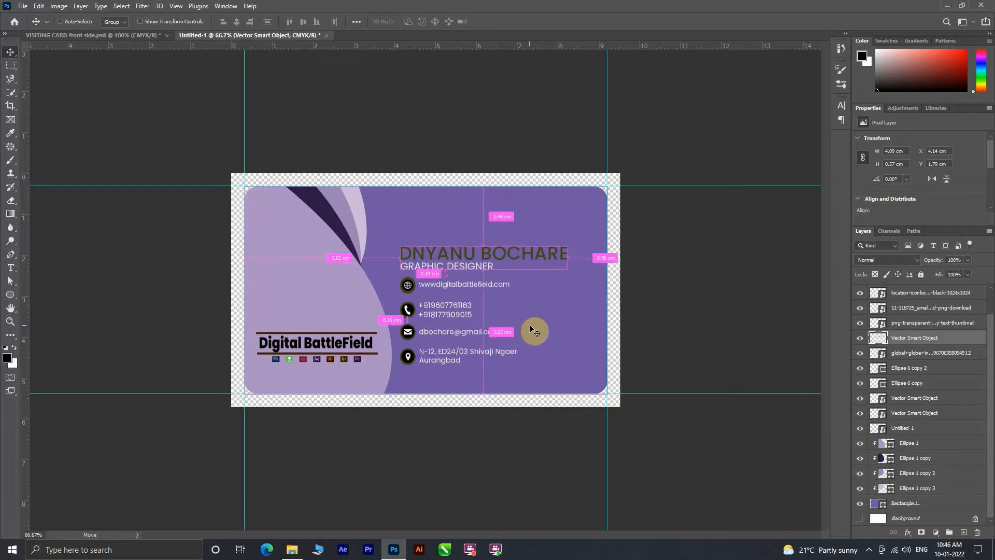
Add a layer mask to the name layer and a Hue/Saturation adjustment layer above all layers with Hue set to +89
{"action": "left_click", "coordinate": [919, 532]}
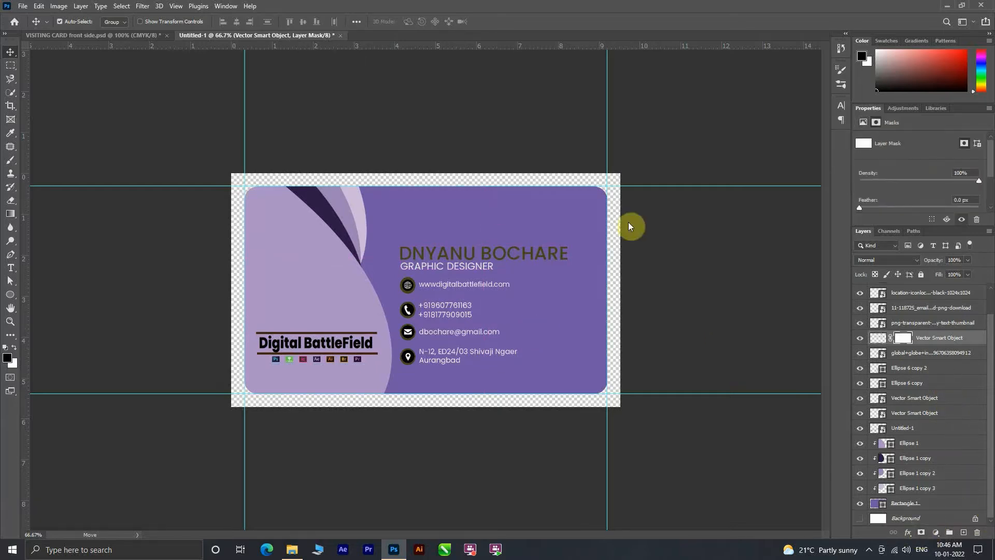
{"action": "scroll", "coordinate": [913, 316], "scroll_direction": "up", "scroll_amount": 1}
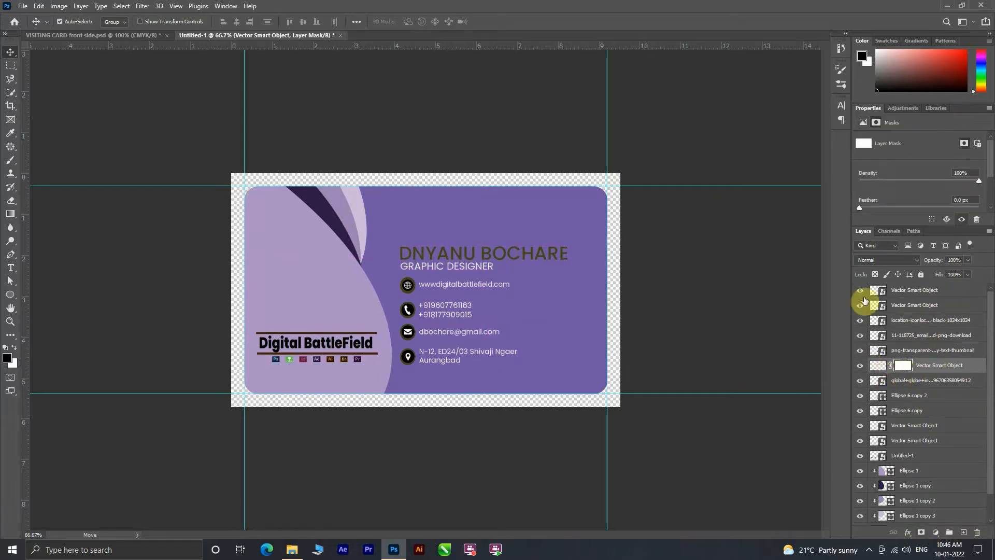
{"action": "left_click", "coordinate": [938, 292]}
{"action": "left_click", "coordinate": [935, 534]}
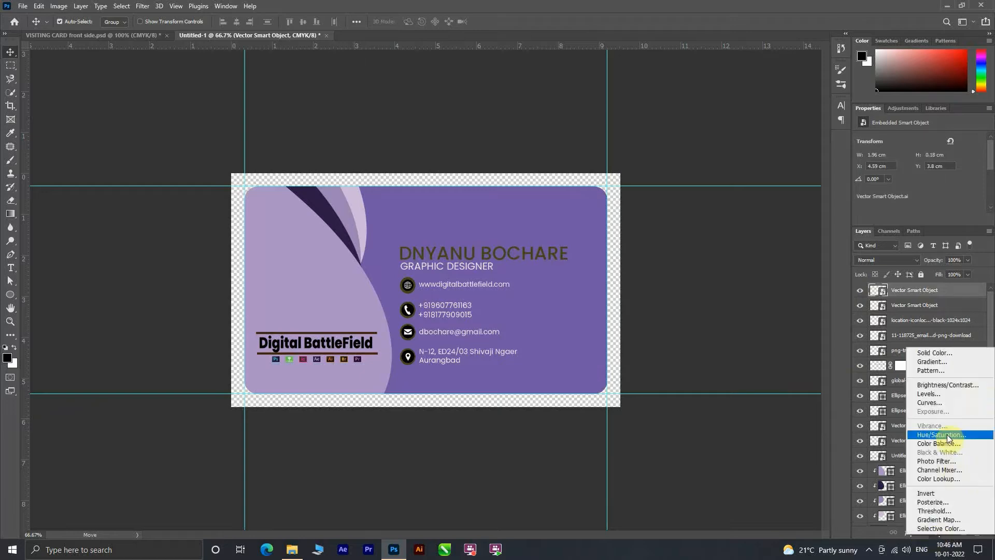
{"action": "left_click", "coordinate": [896, 437]}
{"action": "left_click_drag", "start_coordinate": [939, 176], "coordinate": [956, 189]}
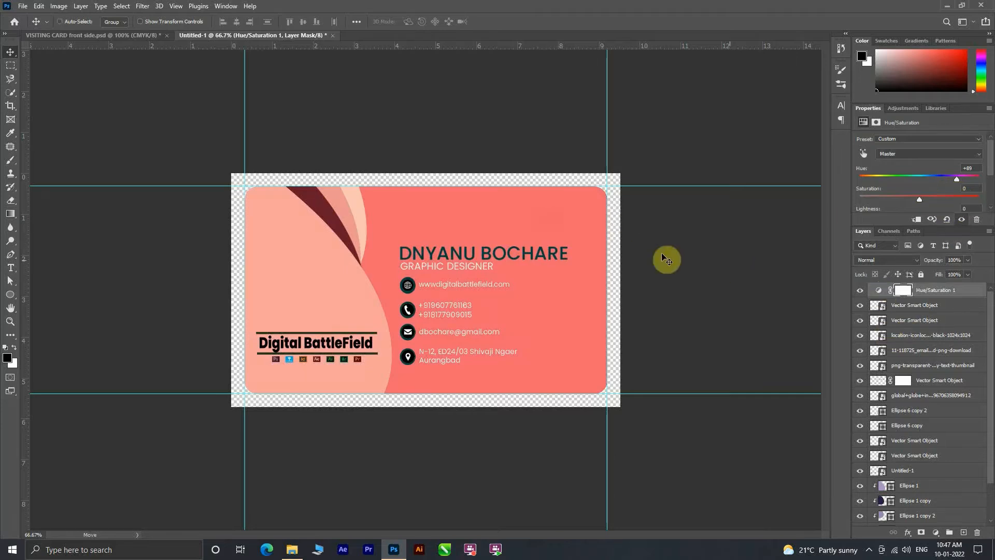
Save a JPEG copy of the card as "front 1" in the yt folder on the Desktop, accepting the JPEG options
{"action": "left_click", "coordinate": [21, 6]}
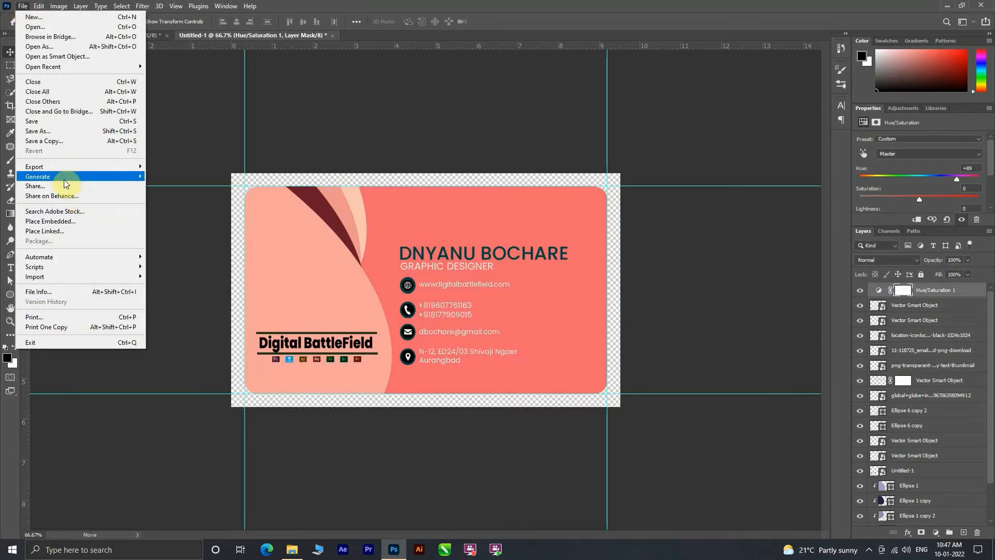
{"action": "left_click", "coordinate": [80, 142]}
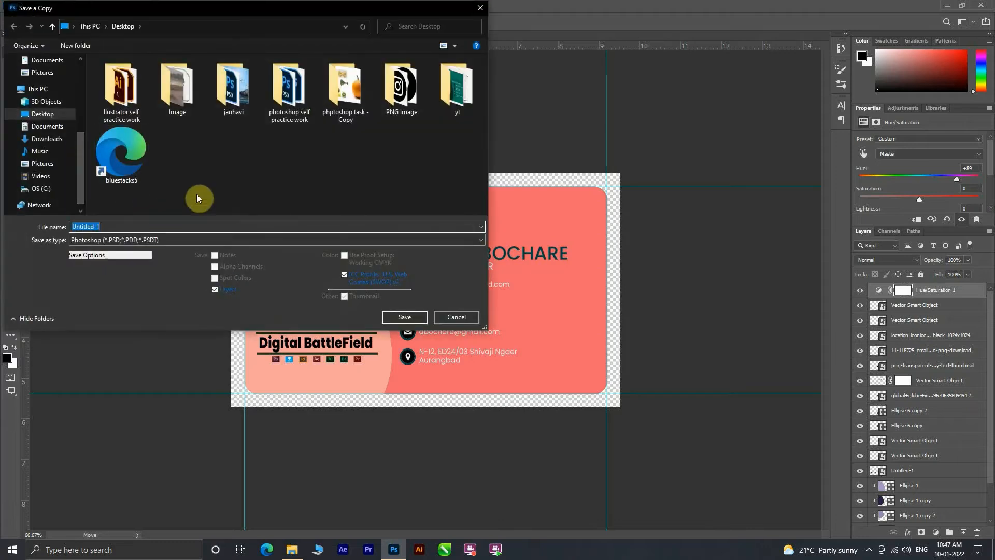
{"action": "double_click", "coordinate": [477, 103]}
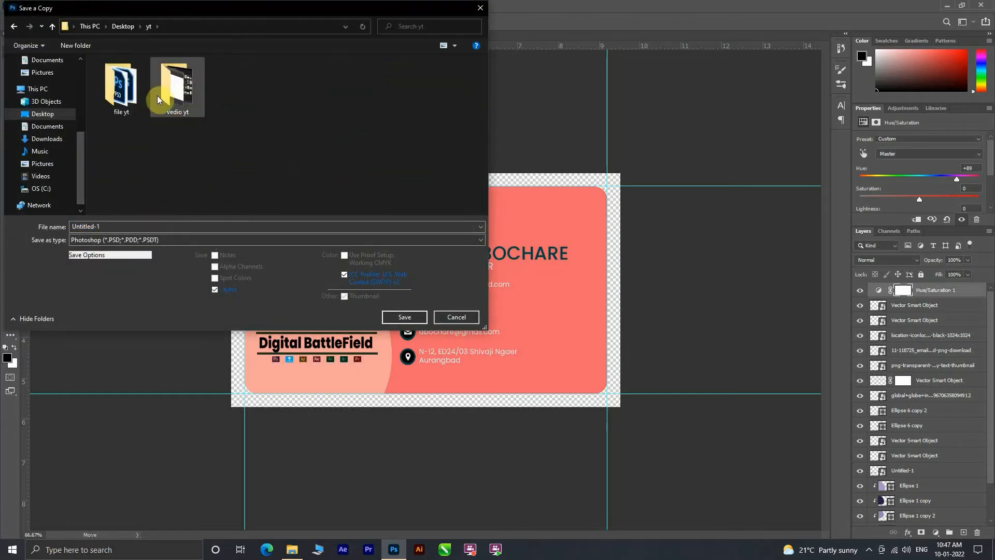
{"action": "left_click", "coordinate": [206, 241]}
{"action": "left_click", "coordinate": [174, 291]}
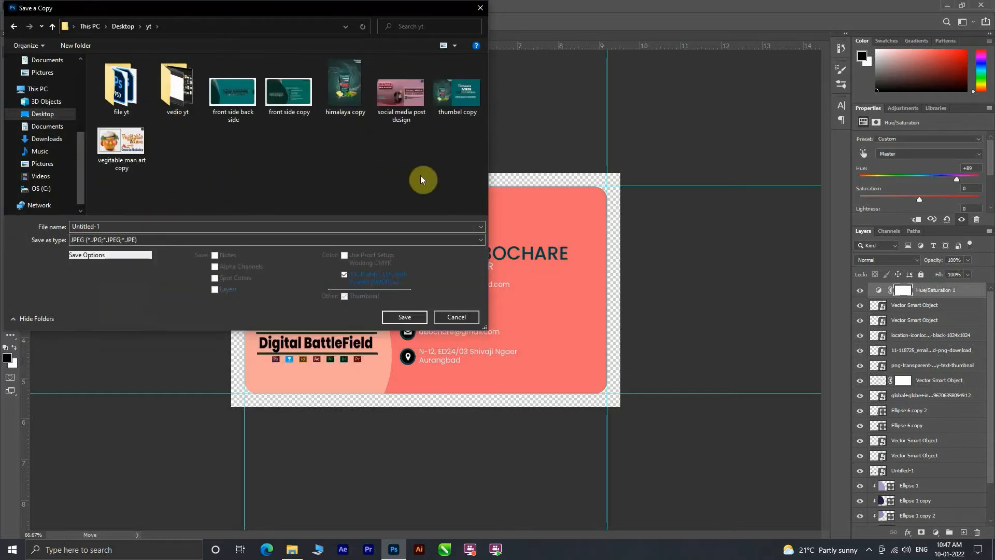
{"action": "left_click", "coordinate": [176, 224]}
{"action": "type", "text": "fr"}
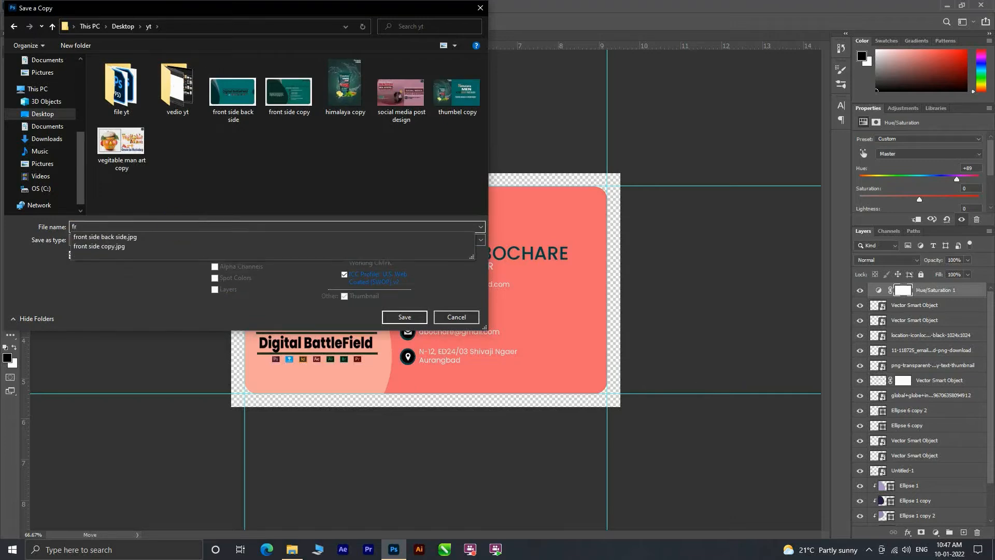
{"action": "type", "text": "ont 1"}
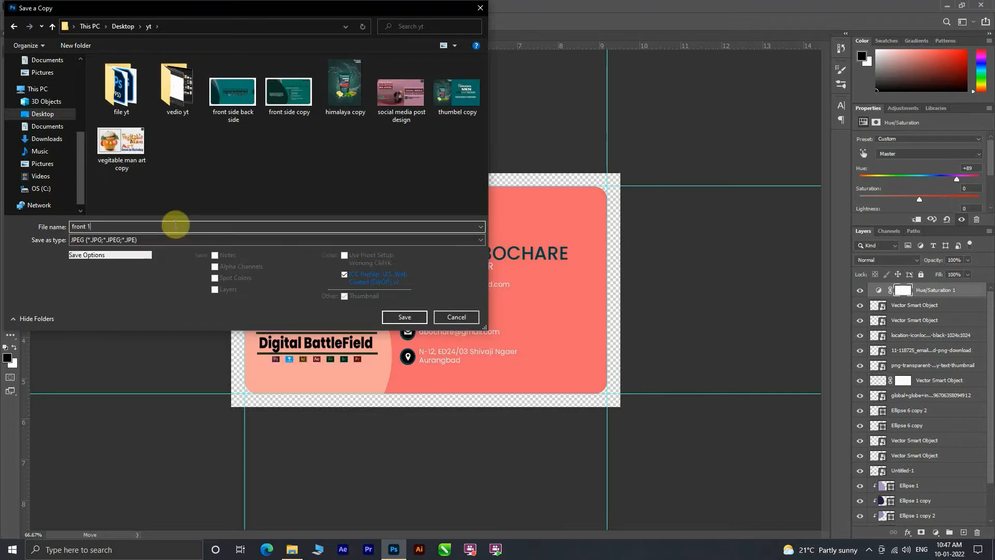
{"action": "left_click", "coordinate": [410, 317]}
{"action": "left_click", "coordinate": [552, 152]}
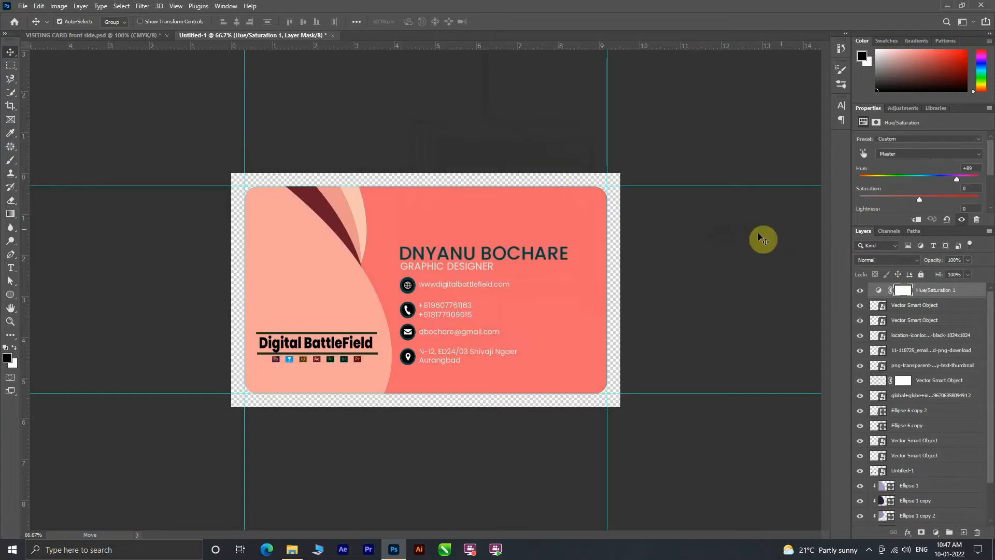
Hide all the contact text, name and icon layers above the logo, keeping the Hue/Saturation layer, logo and curves visible
{"action": "scroll", "coordinate": [895, 310], "scroll_direction": "down", "scroll_amount": 1}
{"action": "scroll", "coordinate": [881, 303], "scroll_direction": "up", "scroll_amount": 1}
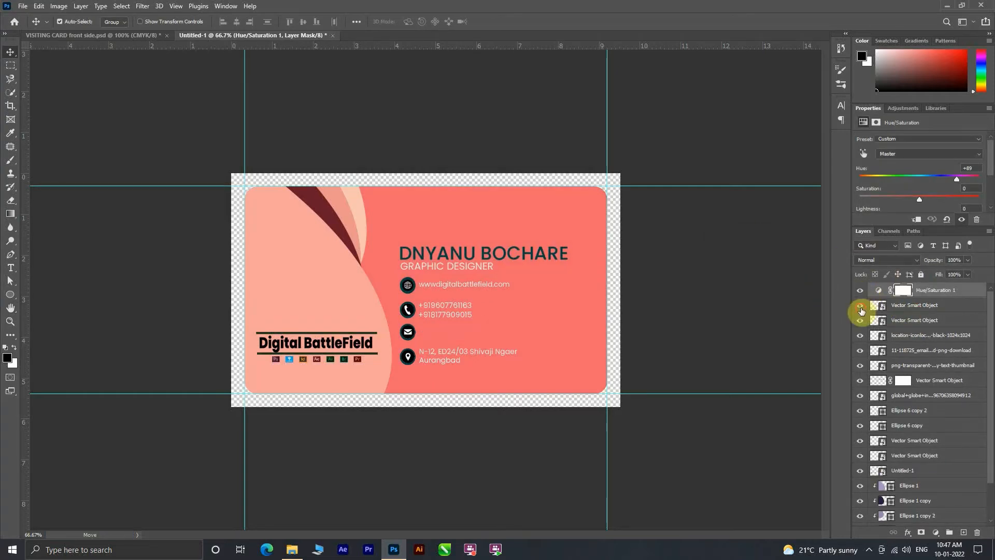
{"action": "left_click_drag", "start_coordinate": [861, 311], "coordinate": [861, 443]}
{"action": "scroll", "coordinate": [860, 441], "scroll_direction": "down", "scroll_amount": 1}
{"action": "scroll", "coordinate": [855, 422], "scroll_direction": "down", "scroll_amount": 2}
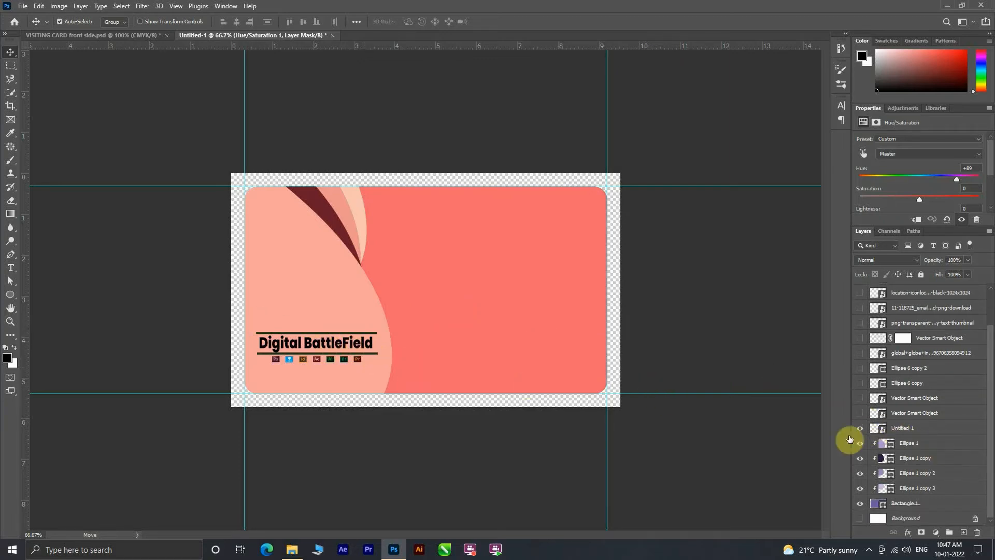
{"action": "mouse_move", "coordinate": [862, 446]}
{"action": "left_mouse_down"}
{"action": "mouse_move", "coordinate": [861, 489]}
{"action": "mouse_move", "coordinate": [860, 444]}
{"action": "left_mouse_up"}
Move the four ellipse layers together to the card's lower-right corner and flip them horizontally
{"action": "left_click", "coordinate": [920, 445], "text": "ctrl"}
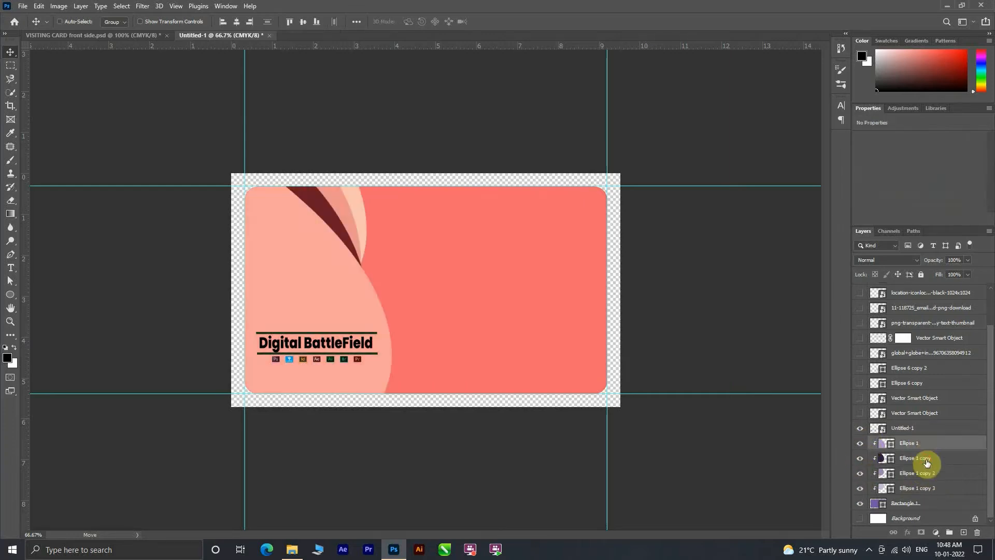
{"action": "left_click", "coordinate": [926, 460], "text": "ctrl"}
{"action": "left_click", "coordinate": [925, 473], "text": "ctrl"}
{"action": "left_click", "coordinate": [921, 488], "text": "ctrl"}
{"action": "key", "text": "ctrl+t"}
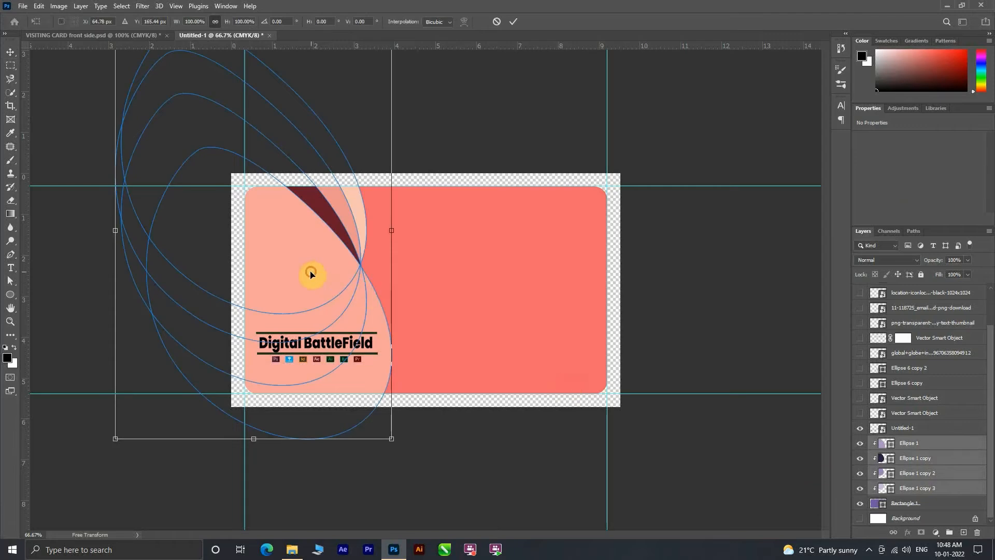
{"action": "left_click_drag", "start_coordinate": [311, 275], "coordinate": [659, 349]}
{"action": "right_click", "coordinate": [514, 366]}
{"action": "left_click", "coordinate": [521, 344]}
{"action": "key", "text": "Return"}
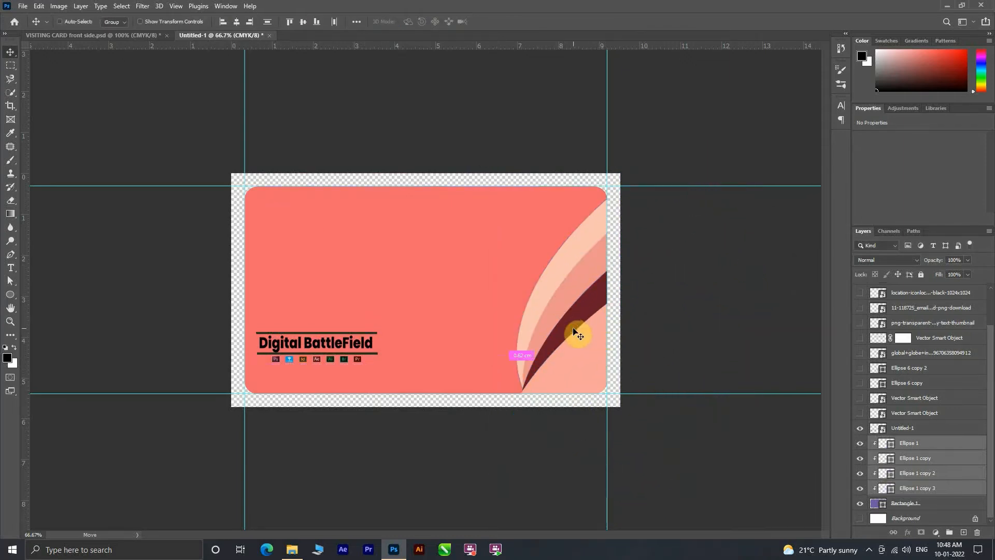
Rotate the four ellipses about 105.6° and move them to the card's lower-left corner
{"action": "key", "text": "ctrl+t"}
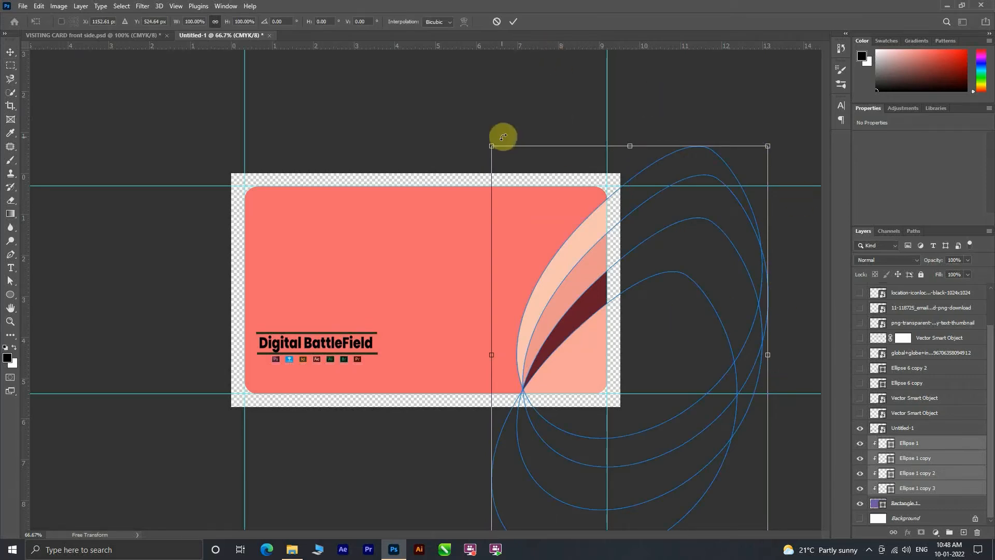
{"action": "left_click_drag", "start_coordinate": [471, 122], "coordinate": [801, 293]}
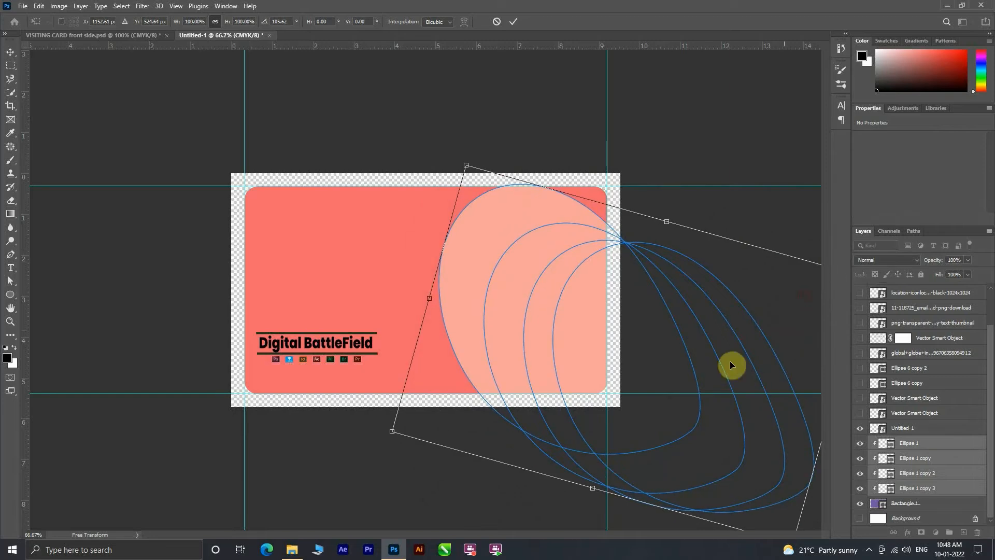
{"action": "left_click_drag", "start_coordinate": [646, 374], "coordinate": [250, 465]}
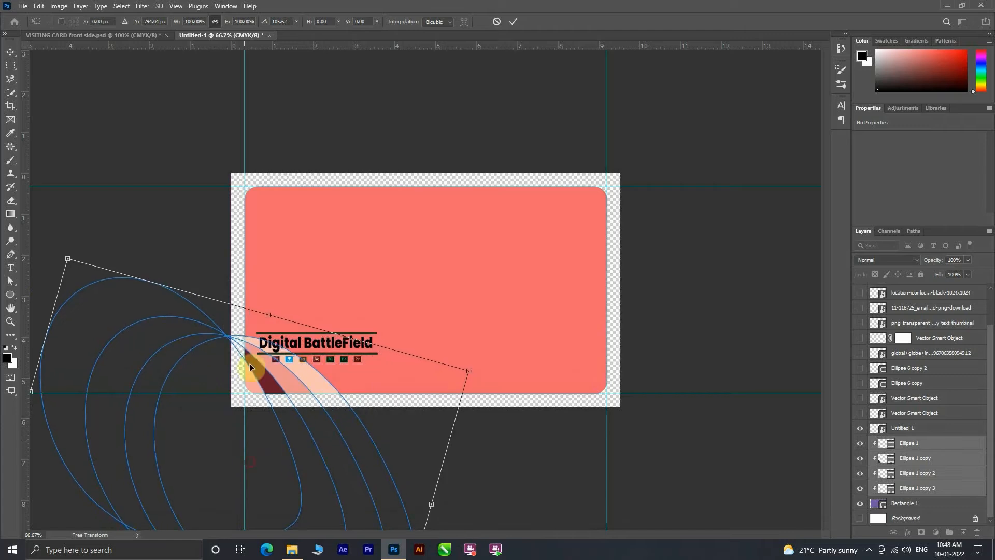
{"action": "left_click", "coordinate": [513, 21]}
Move the Digital BattleField logo to the middle of the card and enlarge it to about 5.08 × 1.35 cm
{"action": "left_click", "coordinate": [363, 354]}
{"action": "left_click_drag", "start_coordinate": [363, 351], "coordinate": [455, 294]}
{"action": "left_click", "coordinate": [896, 416]}
{"action": "left_click", "coordinate": [904, 428]}
{"action": "key", "text": "ctrl+t"}
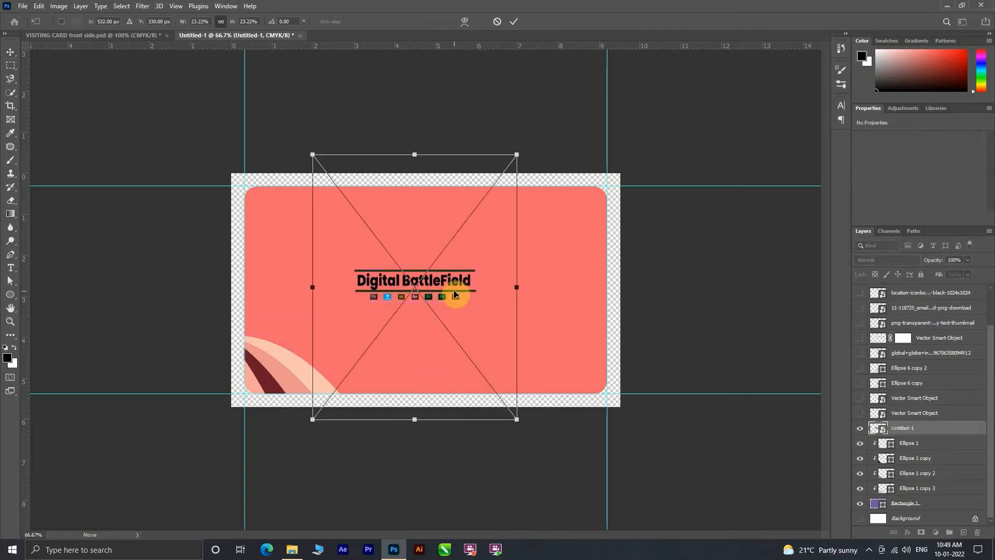
{"action": "left_click_drag", "start_coordinate": [517, 420], "coordinate": [639, 511]}
{"action": "left_click_drag", "start_coordinate": [468, 473], "coordinate": [414, 405]}
{"action": "left_click_drag", "start_coordinate": [590, 513], "coordinate": [607, 533]}
{"action": "mouse_move", "coordinate": [510, 493]}
{"action": "left_mouse_down"}
{"action": "mouse_move", "coordinate": [495, 474]}
{"action": "mouse_move", "coordinate": [509, 489]}
{"action": "left_mouse_up"}
{"action": "left_click", "coordinate": [518, 21]}
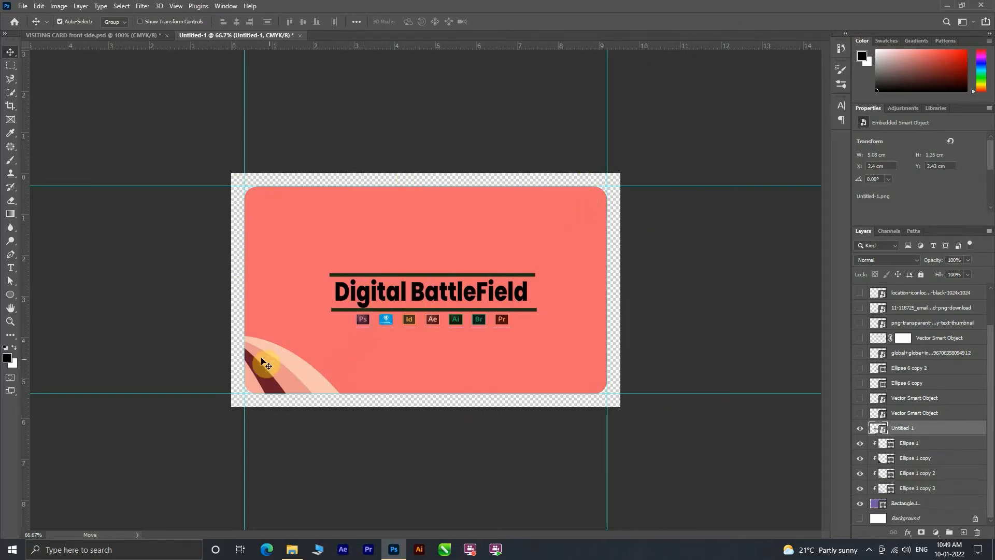
Draw a rounded rectangle about 9.28 × 0.91 cm across the upper part of the card with fill colour #5c0000
{"action": "right_click", "coordinate": [14, 297]}
{"action": "left_click", "coordinate": [46, 294]}
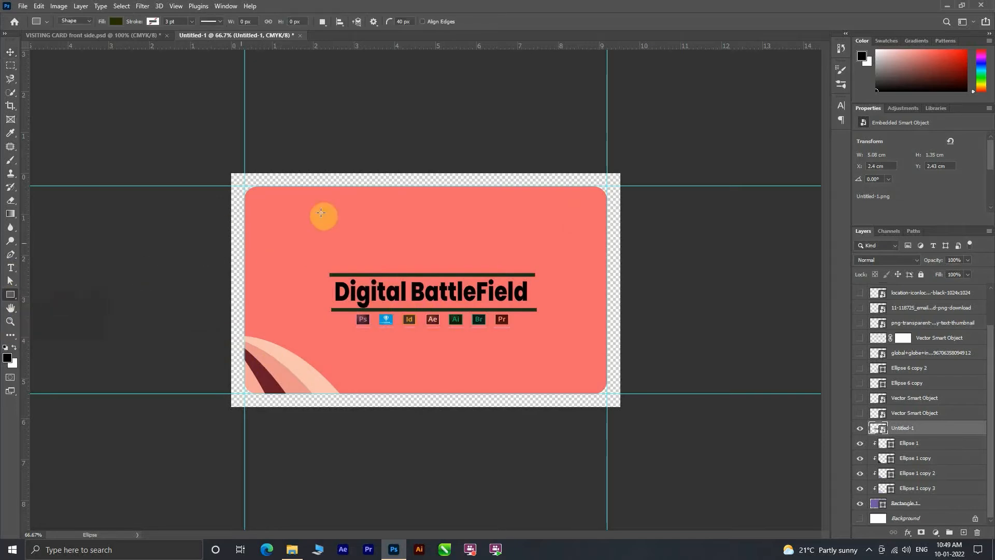
{"action": "left_click", "coordinate": [120, 22]}
{"action": "left_click", "coordinate": [184, 45]}
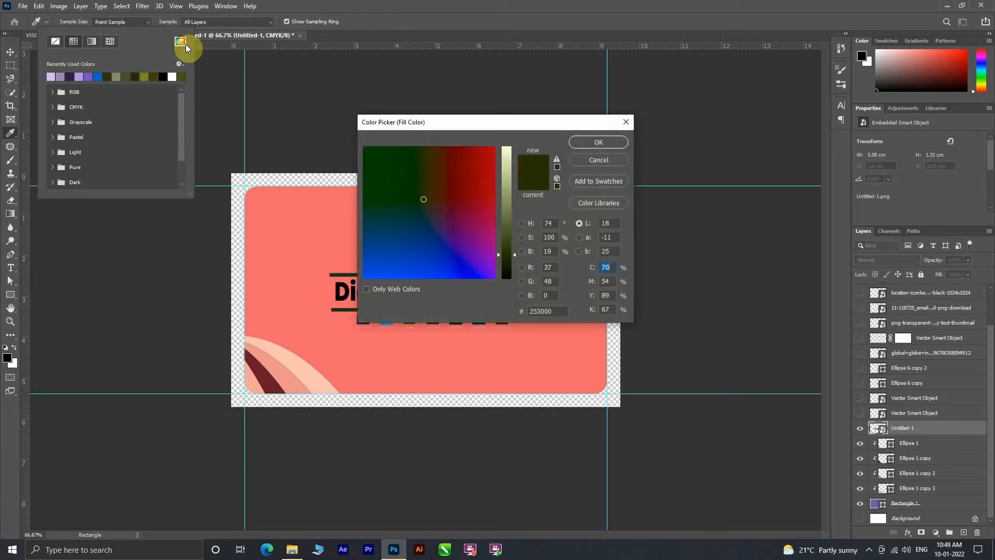
{"action": "left_click", "coordinate": [404, 335]}
{"action": "left_click_drag", "start_coordinate": [506, 244], "coordinate": [505, 263]}
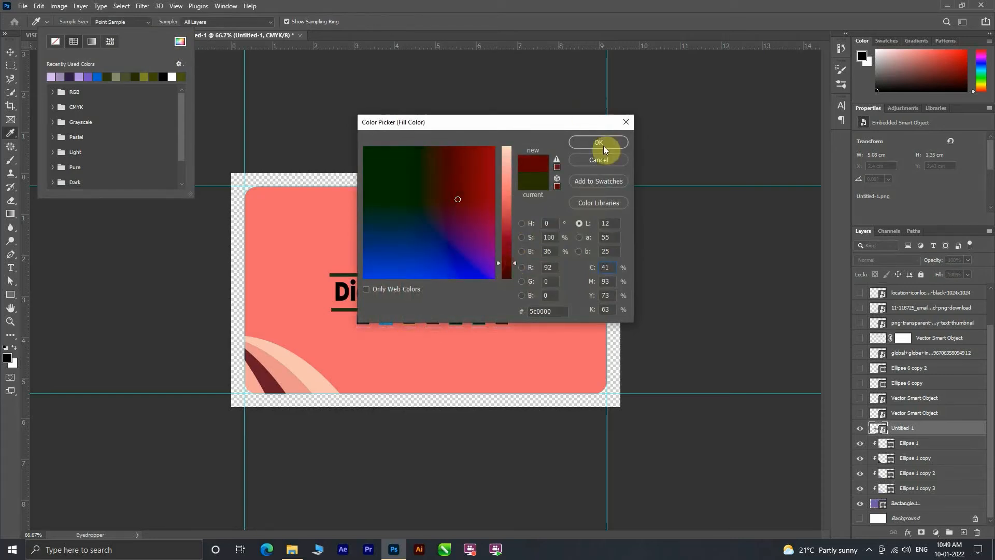
{"action": "left_click", "coordinate": [601, 143]}
{"action": "mouse_move", "coordinate": [245, 199]}
{"action": "left_mouse_down"}
{"action": "mouse_move", "coordinate": [611, 216]}
{"action": "mouse_move", "coordinate": [623, 236]}
{"action": "left_mouse_up"}
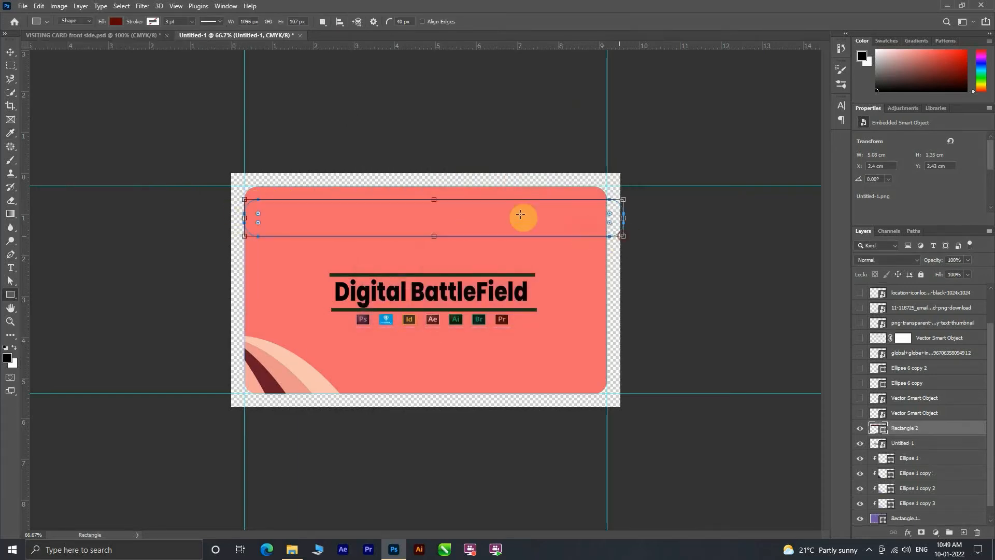
Try to adjust the new bar's fill to a dark red and dismiss the Create Rectangle dialog
{"action": "left_click", "coordinate": [119, 22]}
{"action": "left_click", "coordinate": [180, 41]}
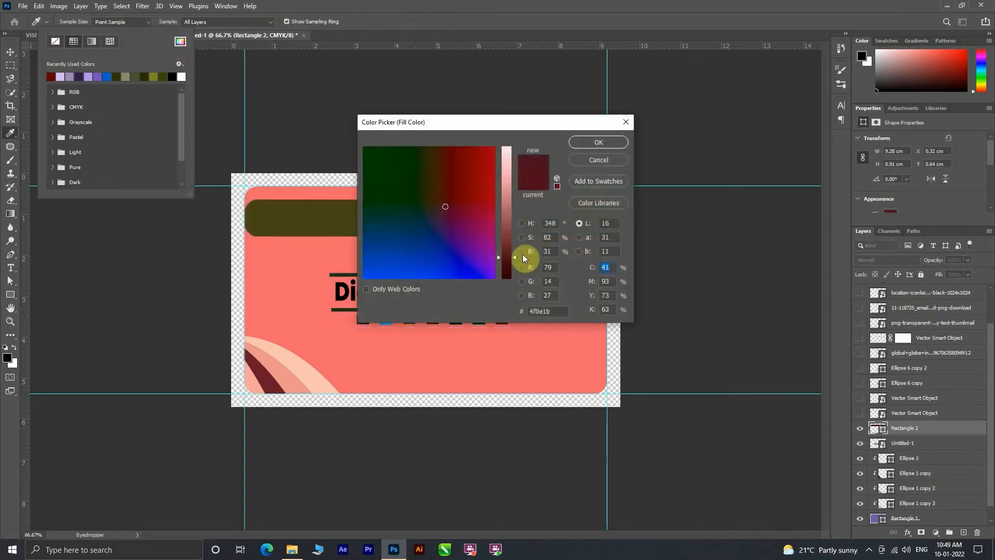
{"action": "left_click", "coordinate": [602, 141]}
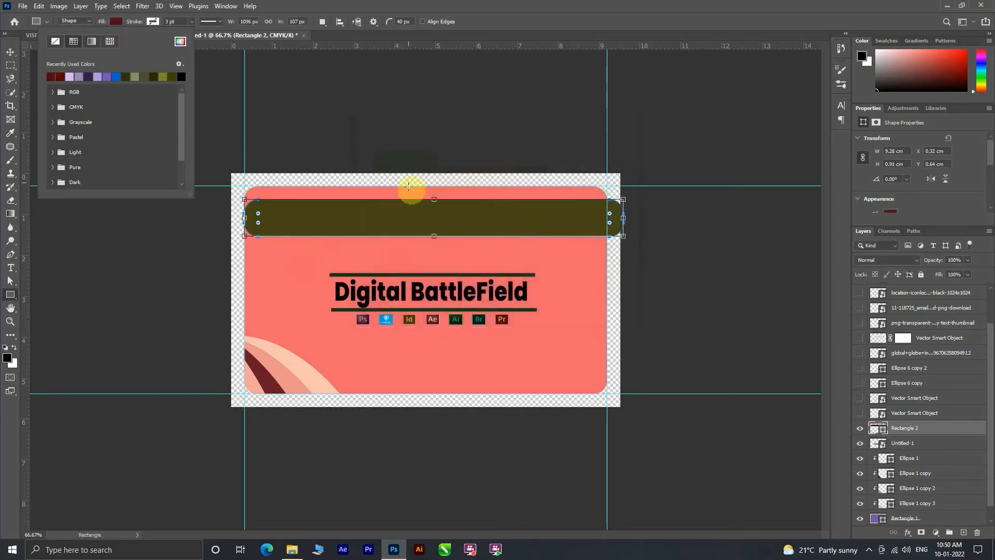
{"action": "left_click", "coordinate": [314, 263]}
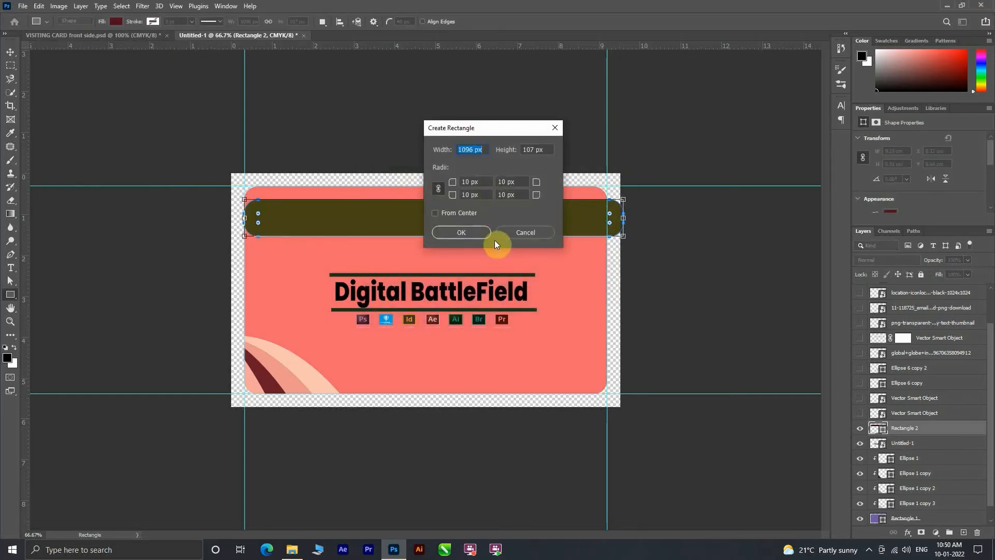
{"action": "left_click", "coordinate": [500, 234]}
{"action": "left_click", "coordinate": [10, 52]}
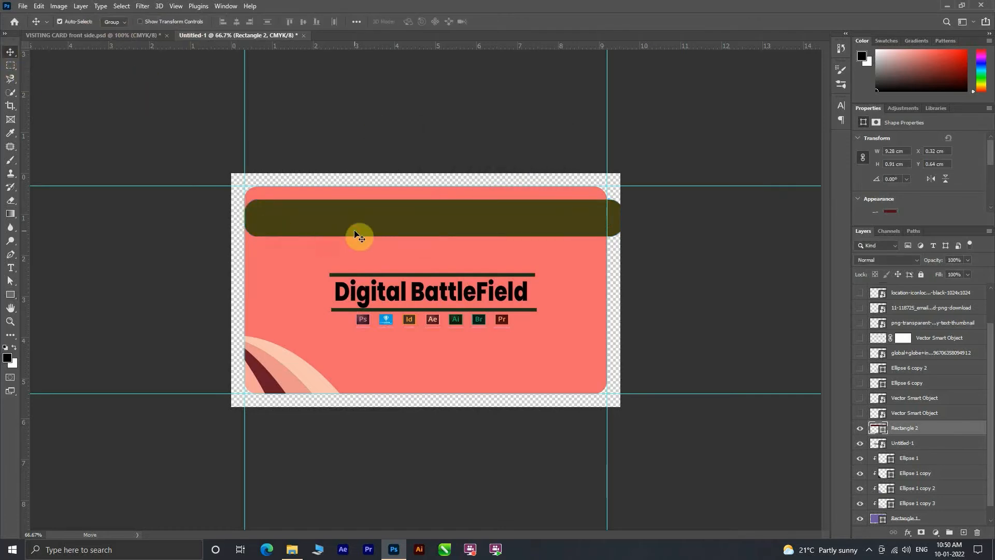
{"action": "key", "text": "ctrl+t"}
Change the bar's fill to a dark maroon
{"action": "left_click", "coordinate": [11, 295]}
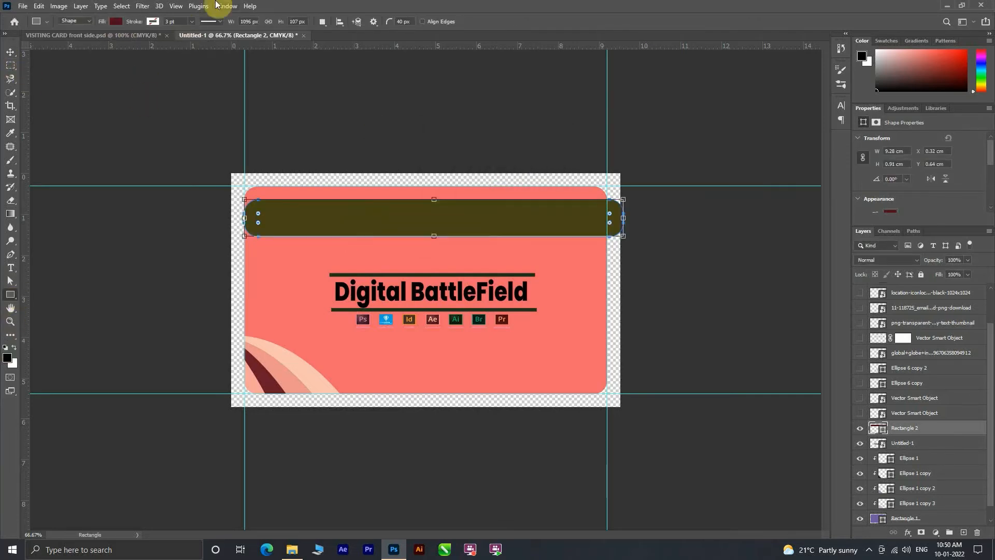
{"action": "left_click", "coordinate": [99, 22]}
{"action": "left_click", "coordinate": [180, 41]}
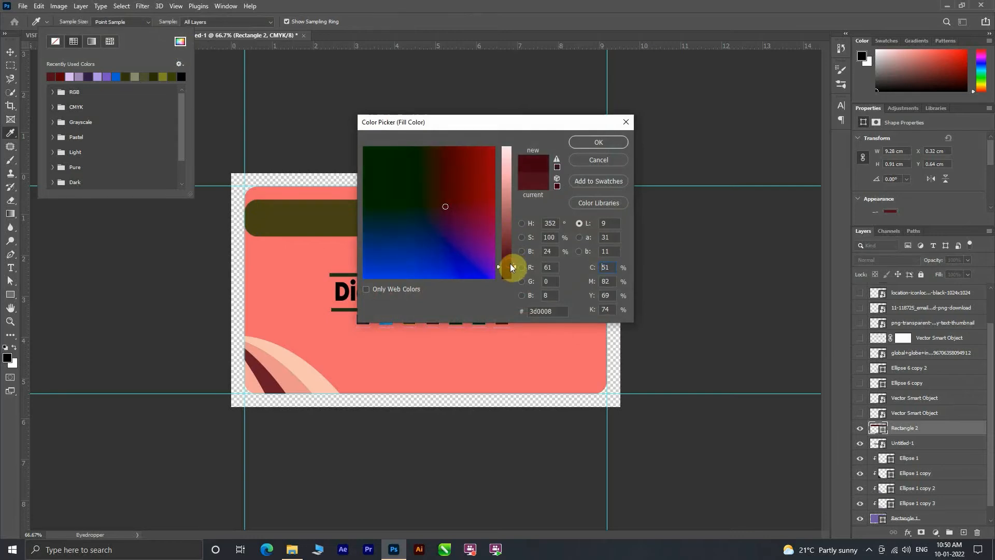
{"action": "left_click", "coordinate": [598, 142]}
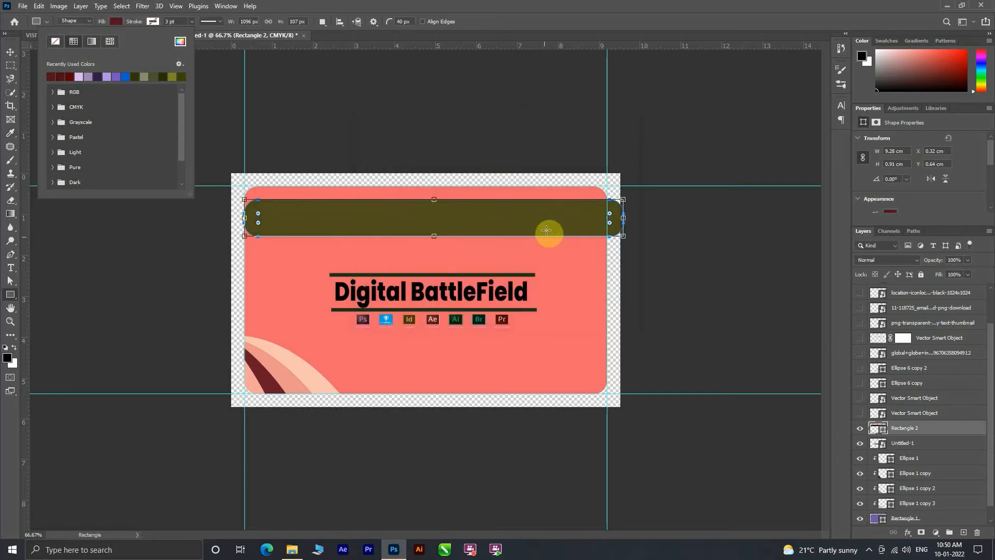
Reorder the layers so Rectangle 2 sits directly above Hue/Saturation 1, with the uppermost hidden Vector Smart Object above both
{"action": "scroll", "coordinate": [948, 449], "scroll_direction": "up", "scroll_amount": 3}
{"action": "left_click_drag", "start_coordinate": [949, 469], "coordinate": [954, 318]}
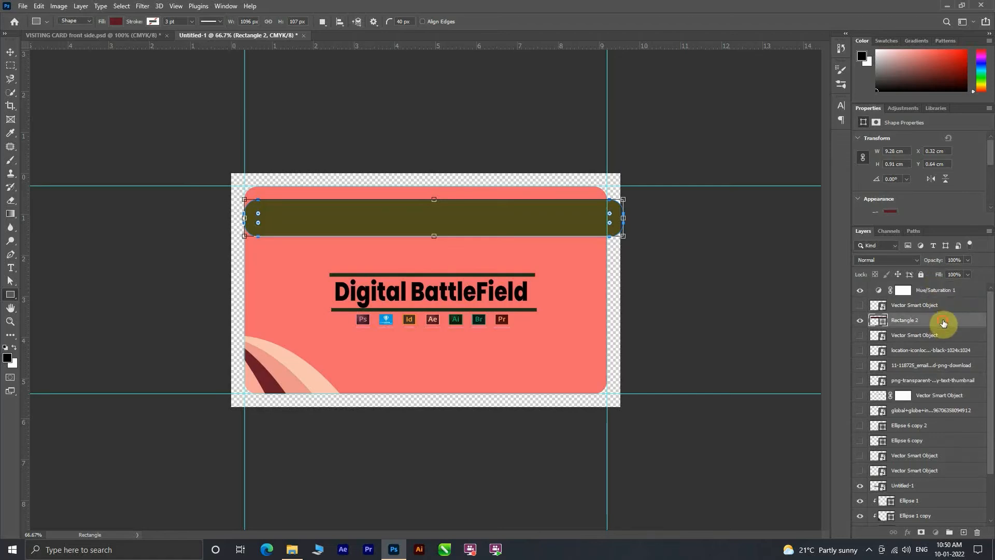
{"action": "left_click", "coordinate": [943, 292]}
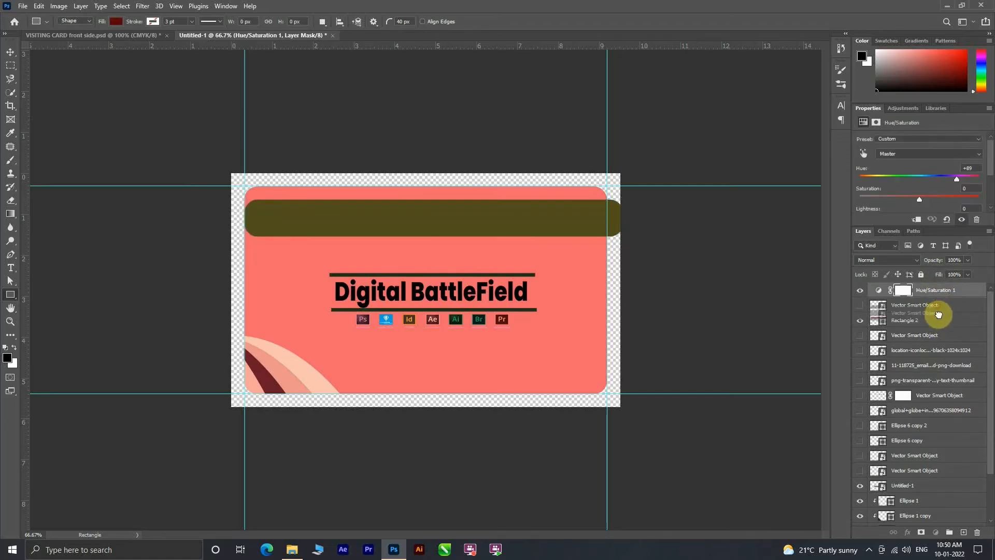
{"action": "left_click_drag", "start_coordinate": [939, 314], "coordinate": [934, 286]}
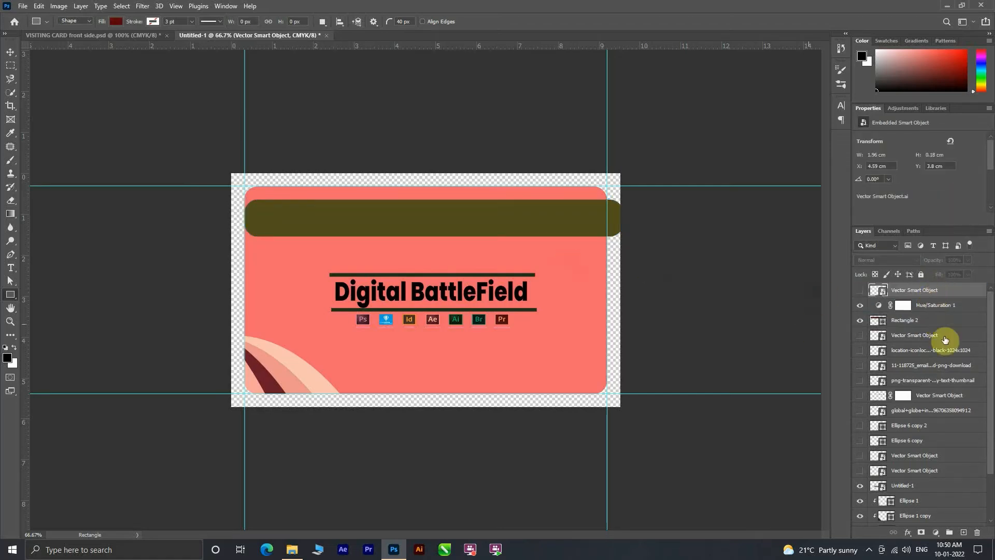
{"action": "left_click_drag", "start_coordinate": [936, 322], "coordinate": [926, 296]}
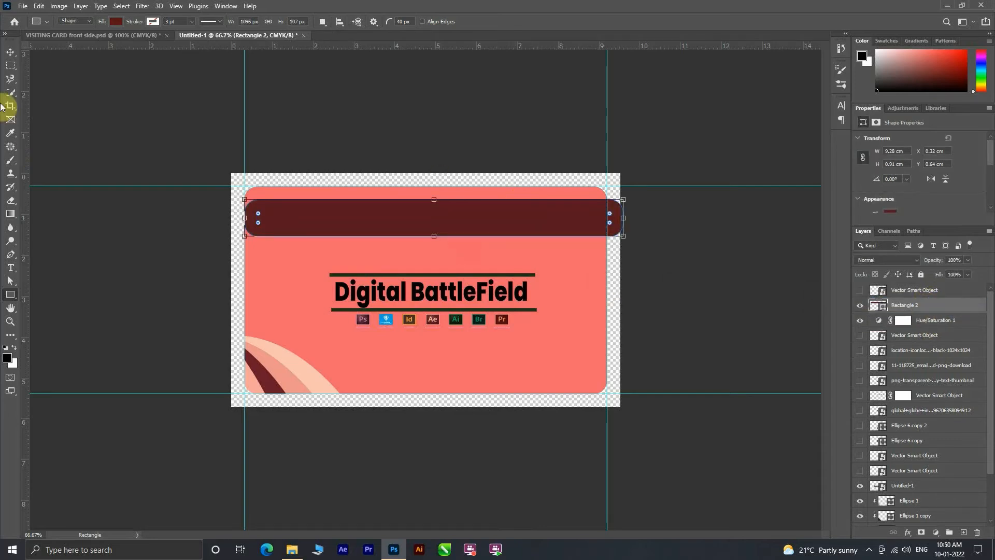
Stretch the bar across the card's top edge to about 10.59 × 1.03 cm and clip it to the layer below
{"action": "left_click", "coordinate": [10, 52]}
{"action": "left_click_drag", "start_coordinate": [430, 218], "coordinate": [397, 183]}
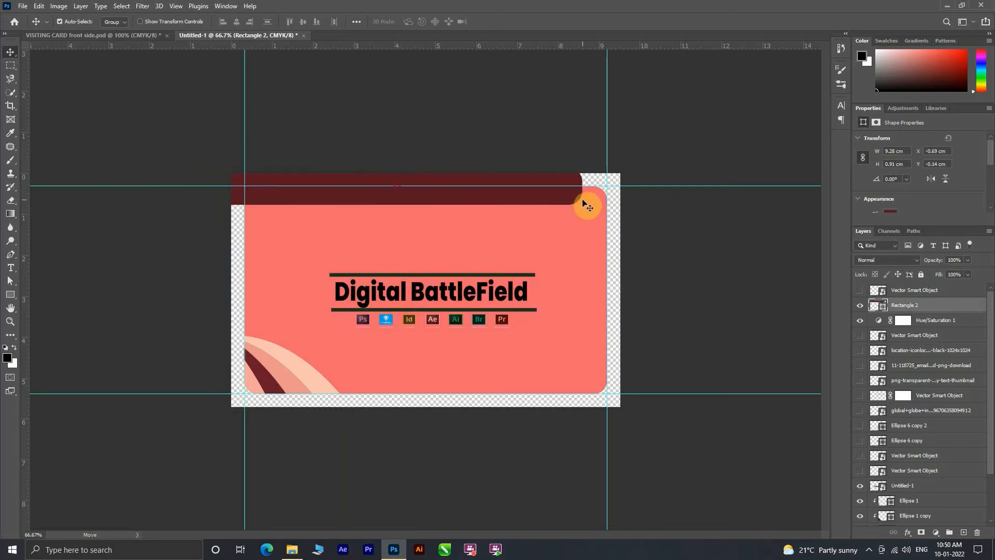
{"action": "key", "text": "ctrl+t"}
{"action": "left_click_drag", "start_coordinate": [583, 189], "coordinate": [636, 187]}
{"action": "left_click", "coordinate": [515, 22]}
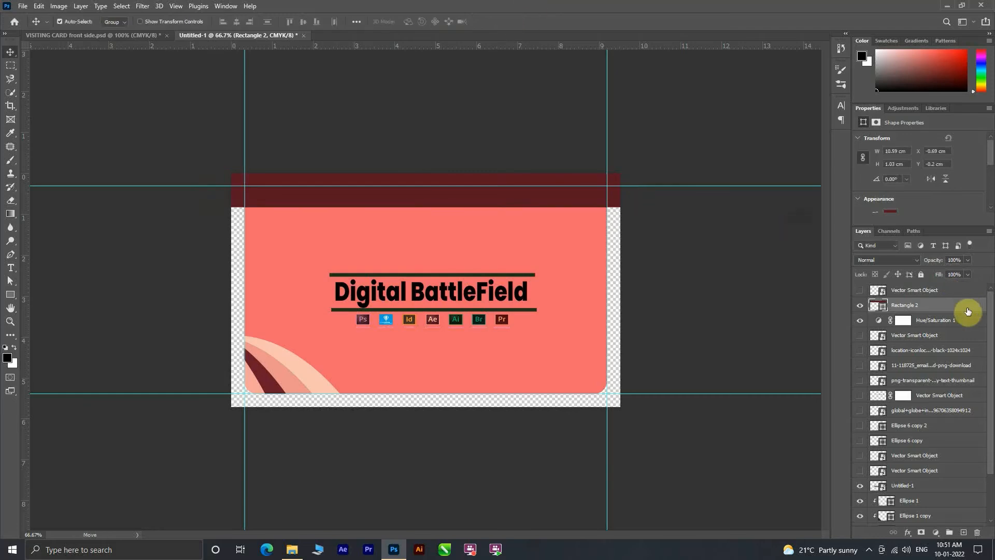
{"action": "left_click", "coordinate": [962, 311], "text": "alt"}
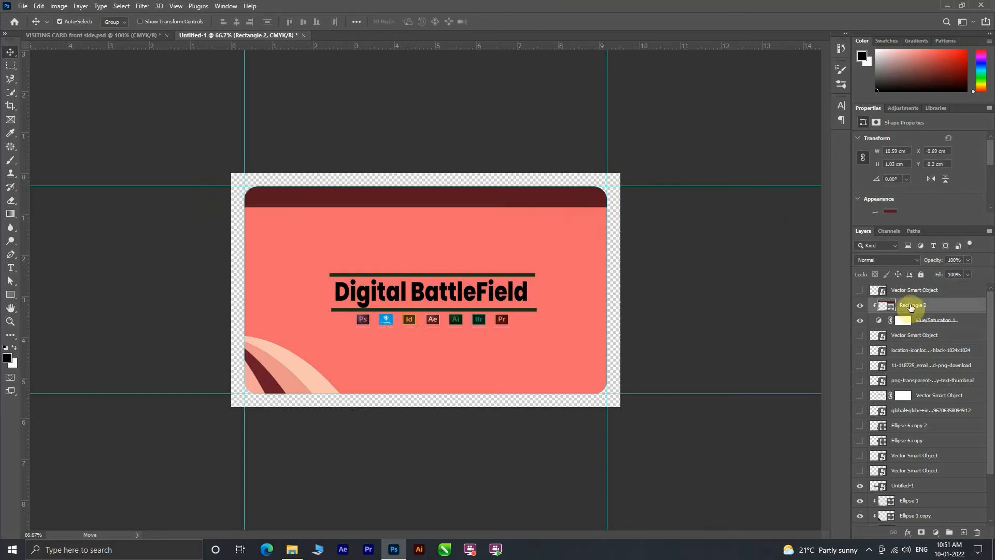
Duplicate the top bar and place the copy along the card's bottom edge, clipped like the original
{"action": "key", "text": "ctrl+j"}
{"action": "left_click_drag", "start_coordinate": [473, 198], "coordinate": [483, 380]}
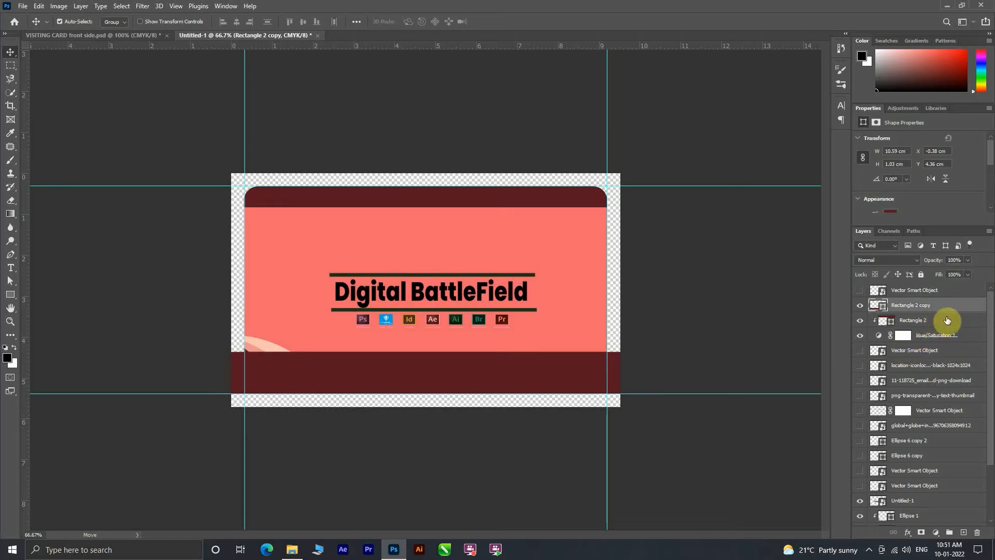
{"action": "left_click_drag", "start_coordinate": [576, 384], "coordinate": [475, 370]}
{"action": "scroll", "coordinate": [904, 363], "scroll_direction": "up", "scroll_amount": 3}
{"action": "left_click", "coordinate": [907, 318]}
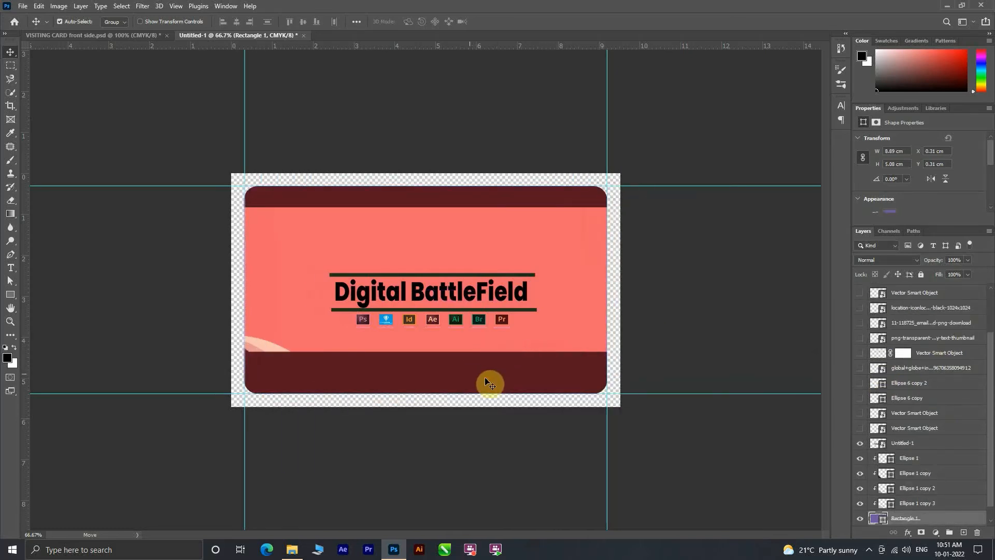
Move the bottom bar copy right and down to about X 2.68 cm, Y 4.88 cm, beside the lower-left curves
{"action": "scroll", "coordinate": [971, 335], "scroll_direction": "up", "scroll_amount": 4}
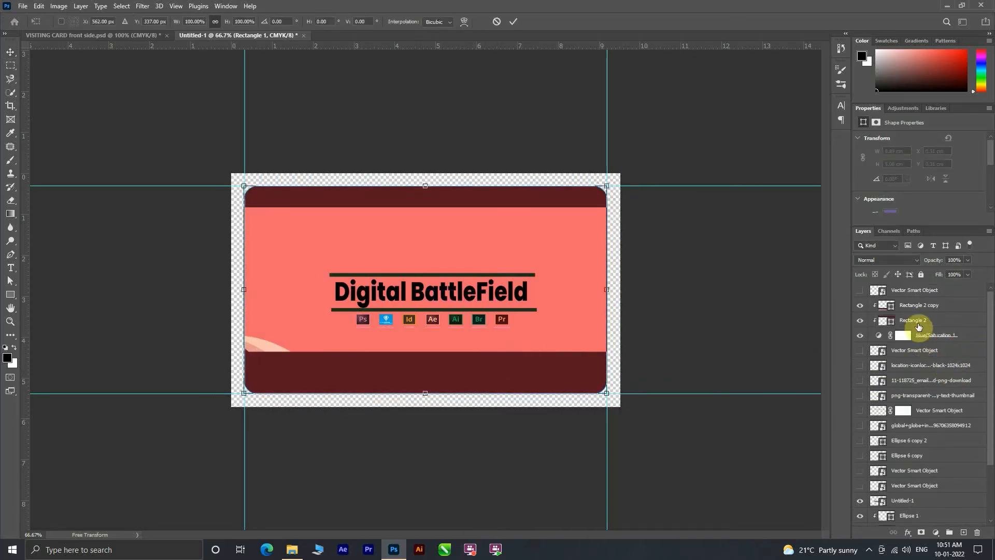
{"action": "left_click", "coordinate": [917, 322]}
{"action": "left_click", "coordinate": [928, 310]}
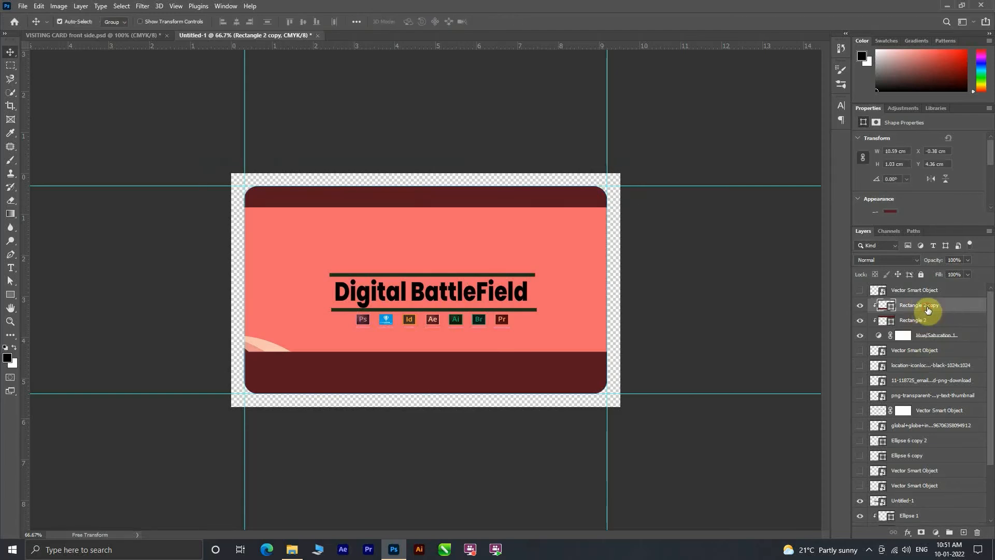
{"action": "key", "text": "ctrl+t"}
{"action": "left_click_drag", "start_coordinate": [428, 393], "coordinate": [554, 410]}
{"action": "left_click", "coordinate": [521, 64]}
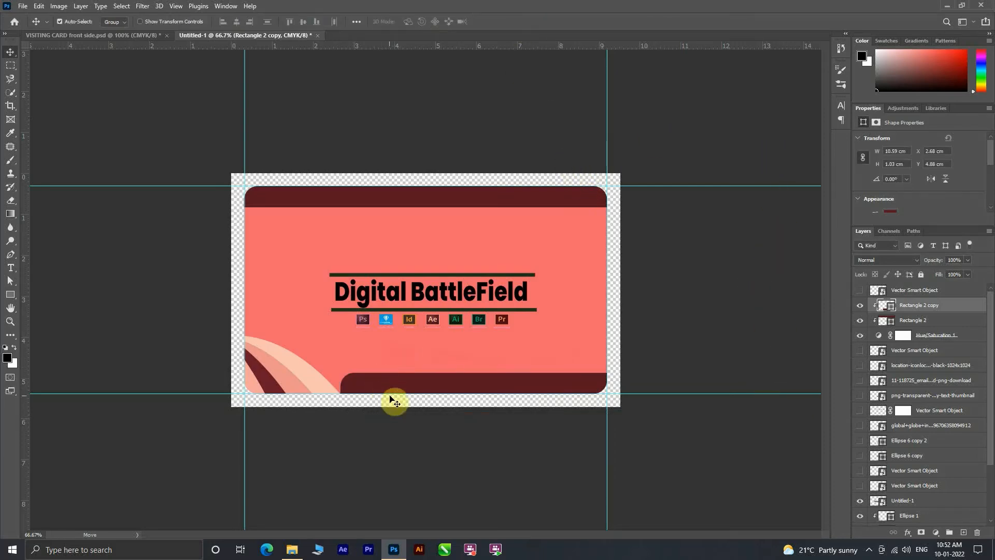
{"action": "scroll", "coordinate": [923, 358], "scroll_direction": "down", "scroll_amount": 1}
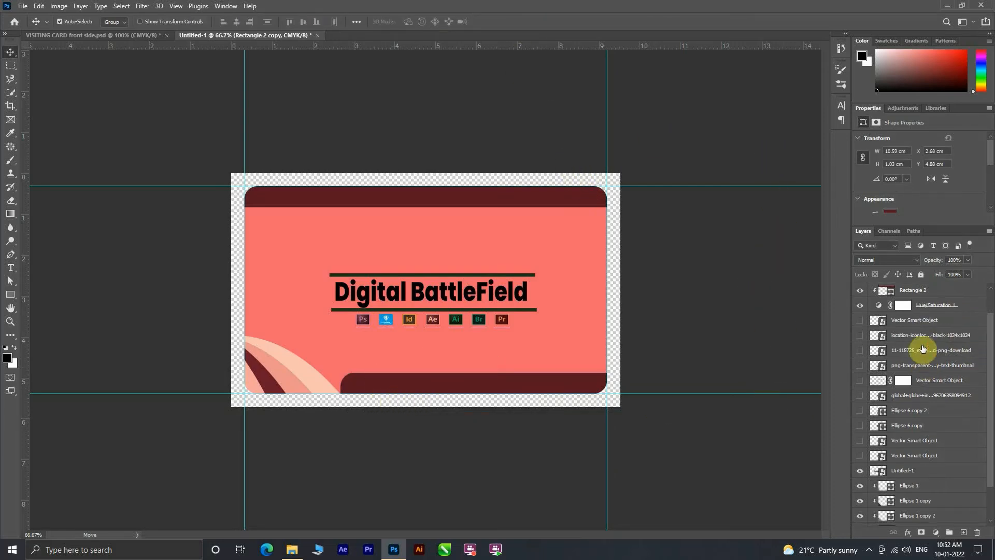
{"action": "scroll", "coordinate": [921, 487], "scroll_direction": "down", "scroll_amount": 3}
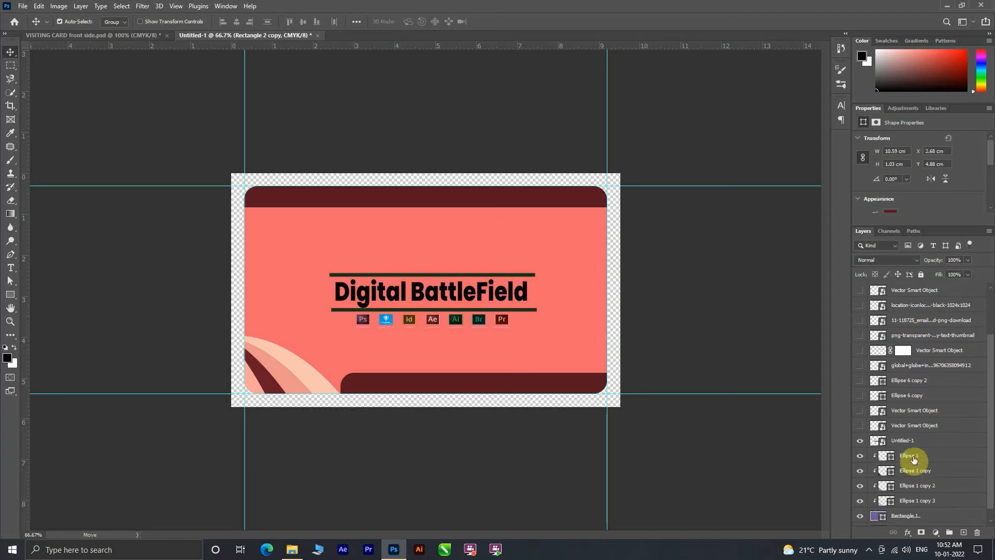
Reorder the bottom bar's layer to sit directly above Rectangle 1, and shift the bar left to about X 1.72 cm, tucked under the curves
{"action": "scroll", "coordinate": [912, 460], "scroll_direction": "up", "scroll_amount": 1}
{"action": "scroll", "coordinate": [912, 460], "scroll_direction": "down", "scroll_amount": 1}
{"action": "scroll", "coordinate": [912, 460], "scroll_direction": "up", "scroll_amount": 1}
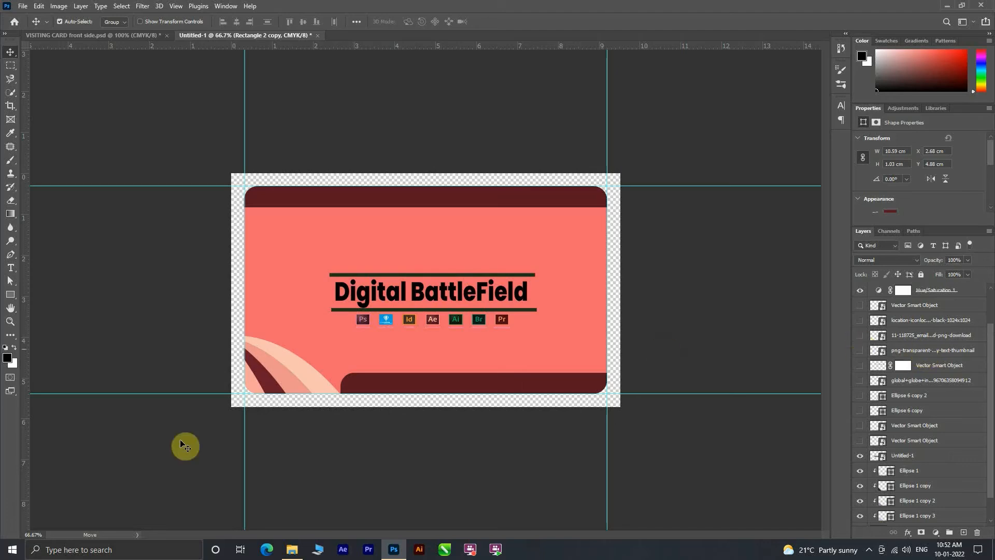
{"action": "scroll", "coordinate": [933, 316], "scroll_direction": "up", "scroll_amount": 3}
{"action": "left_click_drag", "start_coordinate": [920, 311], "coordinate": [916, 480]}
{"action": "scroll", "coordinate": [930, 463], "scroll_direction": "down", "scroll_amount": 1}
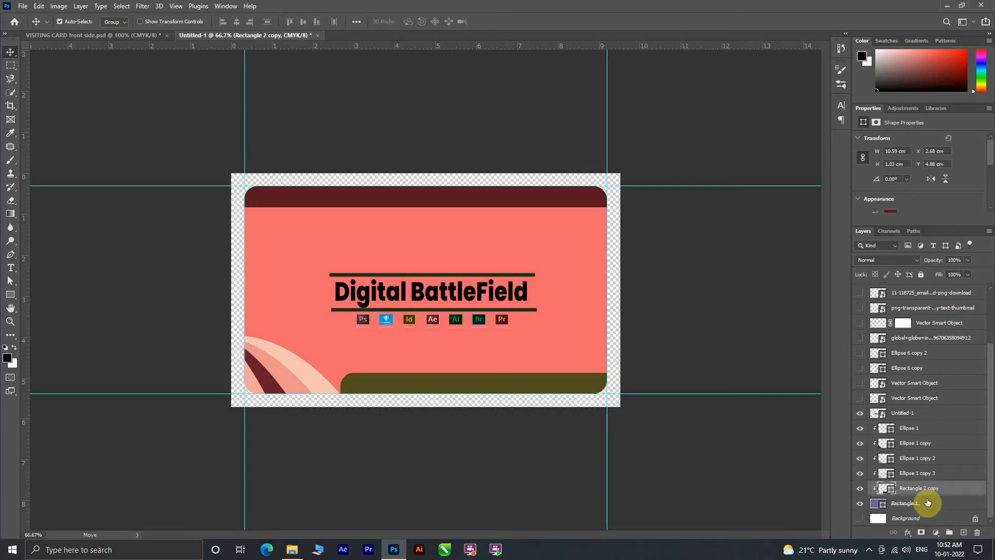
{"action": "key", "text": "ctrl+t"}
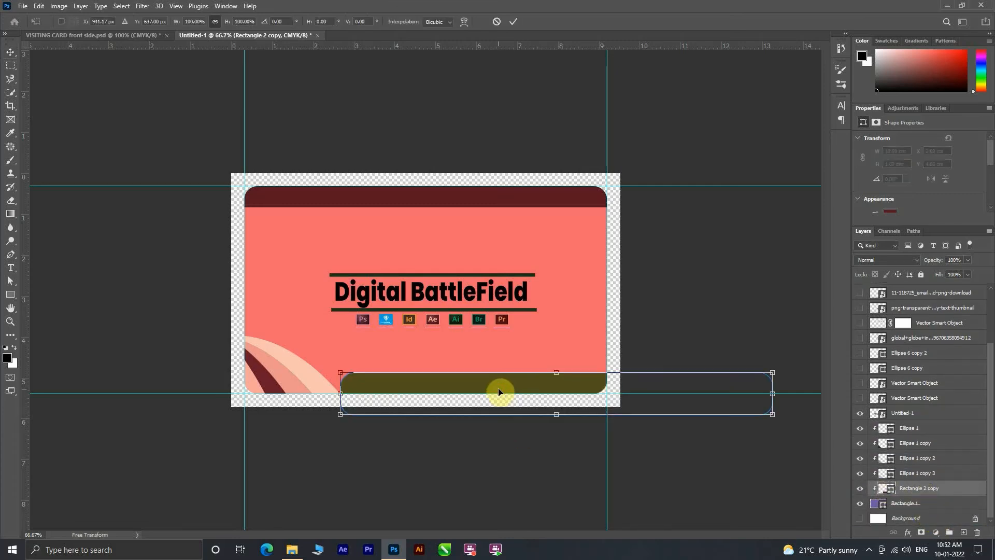
{"action": "left_click_drag", "start_coordinate": [494, 386], "coordinate": [455, 386]}
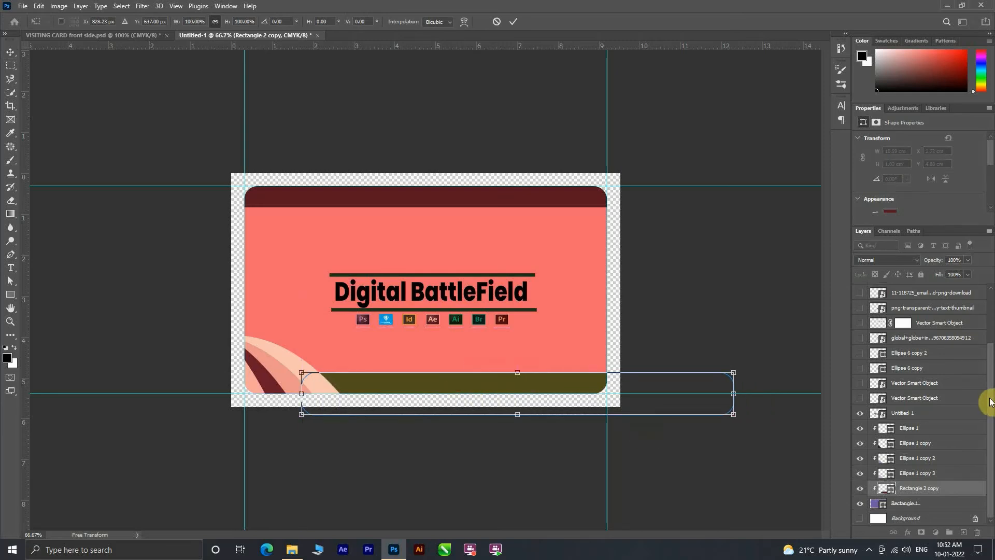
Try a duplicate of the Hue/Saturation 1 adjustment placed directly above Rectangle 1, below the bottom bar's layer
{"action": "scroll", "coordinate": [978, 407], "scroll_direction": "up", "scroll_amount": 3}
{"action": "left_click", "coordinate": [925, 321]}
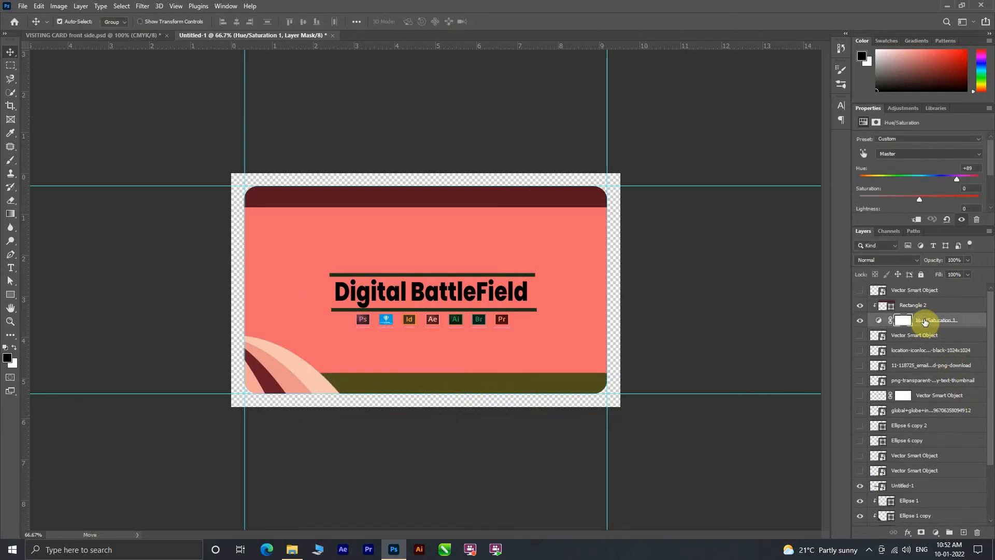
{"action": "key", "text": "ctrl+j"}
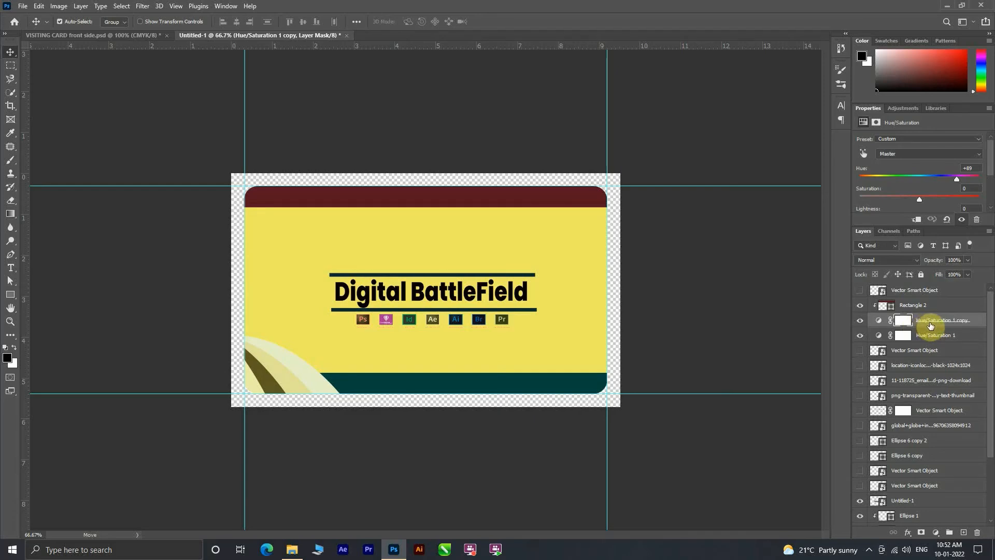
{"action": "left_click_drag", "start_coordinate": [929, 323], "coordinate": [951, 490]}
{"action": "scroll", "coordinate": [948, 485], "scroll_direction": "down", "scroll_amount": 2}
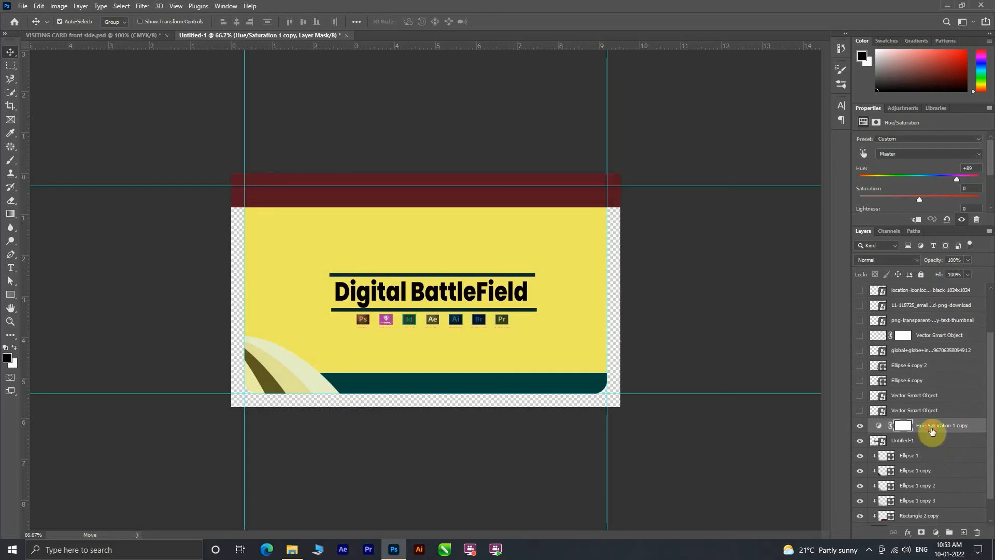
{"action": "left_click_drag", "start_coordinate": [933, 430], "coordinate": [909, 490]}
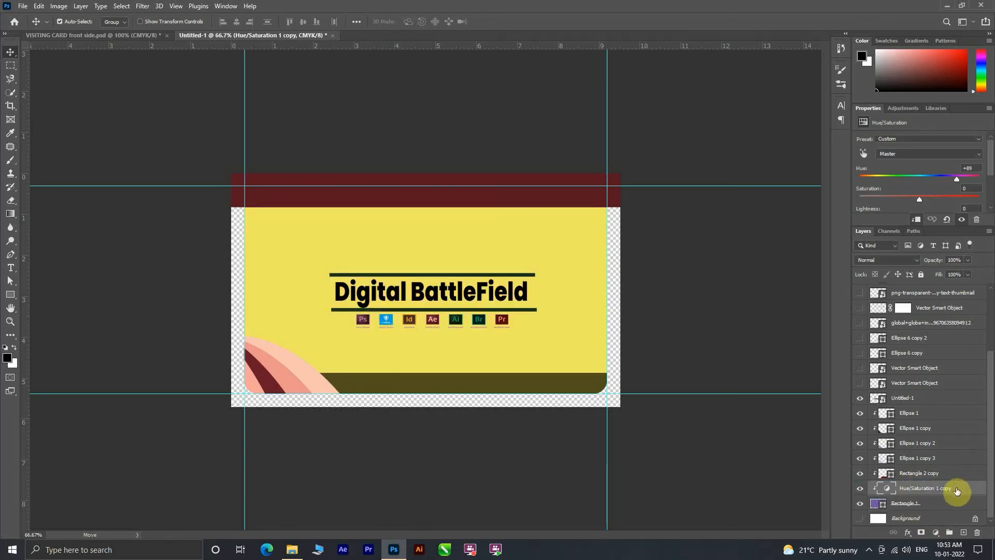
Delete the Hue/Saturation 1 copy and clip Rectangle 2 to Hue/Saturation 1 again
{"action": "key", "text": "Delete"}
{"action": "scroll", "coordinate": [891, 342], "scroll_direction": "up", "scroll_amount": 5}
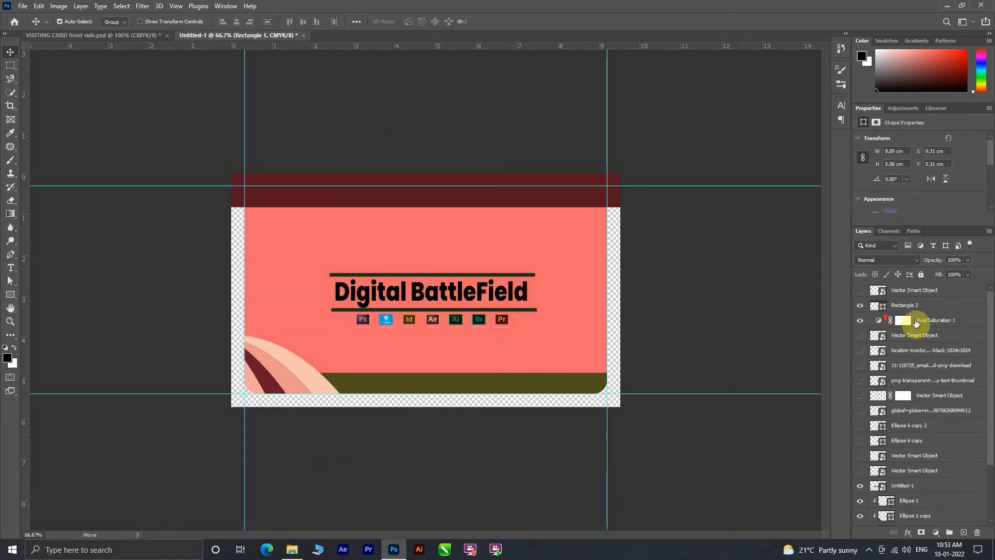
{"action": "left_click", "coordinate": [937, 310], "text": "alt"}
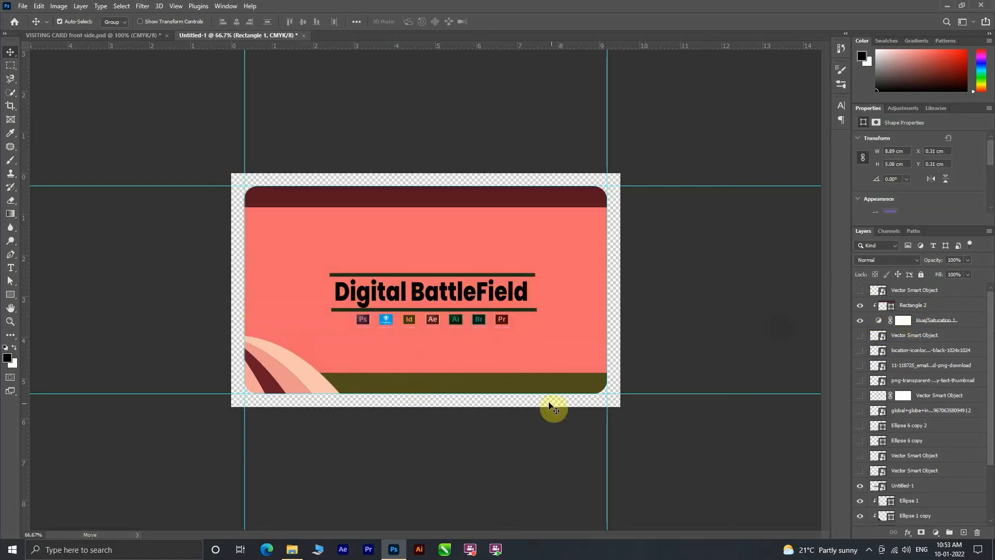
Select the bottom bar and set the foreground colour to the bar's displayed olive by sampling it on the canvas
{"action": "left_click_drag", "start_coordinate": [420, 384], "coordinate": [417, 383]}
{"action": "left_click", "coordinate": [8, 357]}
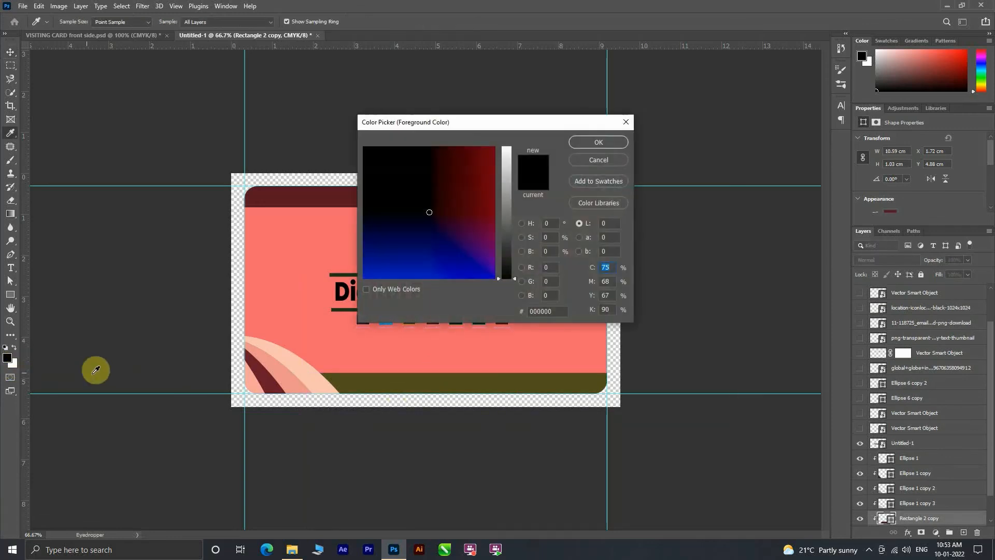
{"action": "left_click", "coordinate": [287, 298]}
{"action": "left_click", "coordinate": [502, 272]}
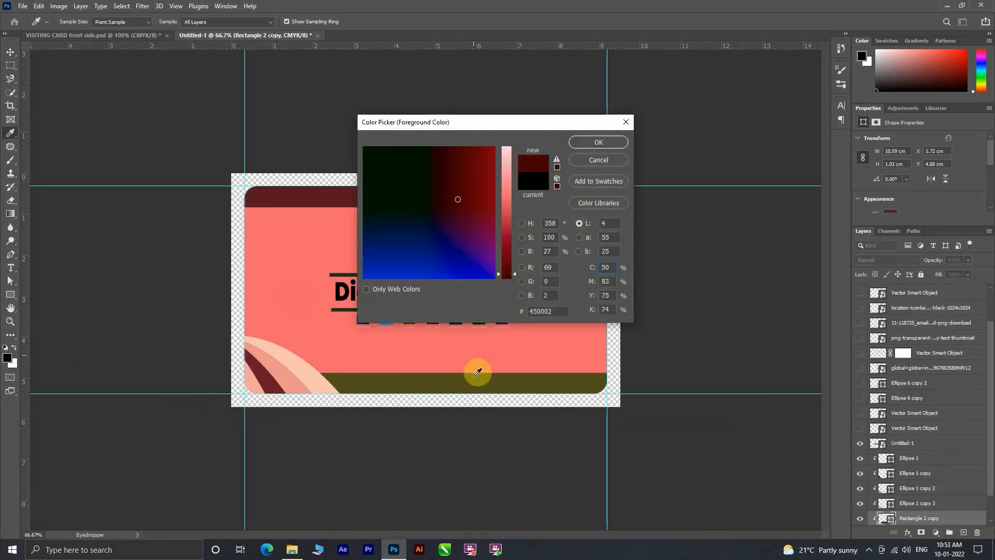
{"action": "left_click", "coordinate": [477, 366]}
{"action": "left_click", "coordinate": [598, 142]}
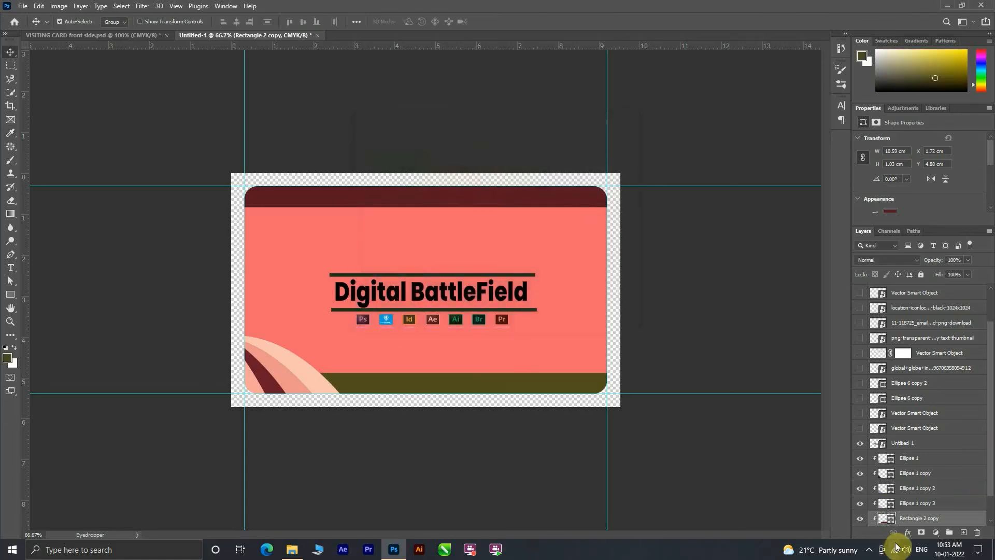
Fill the bottom bar with the recently used dark maroon 4f0e1b
{"action": "key", "text": "t"}
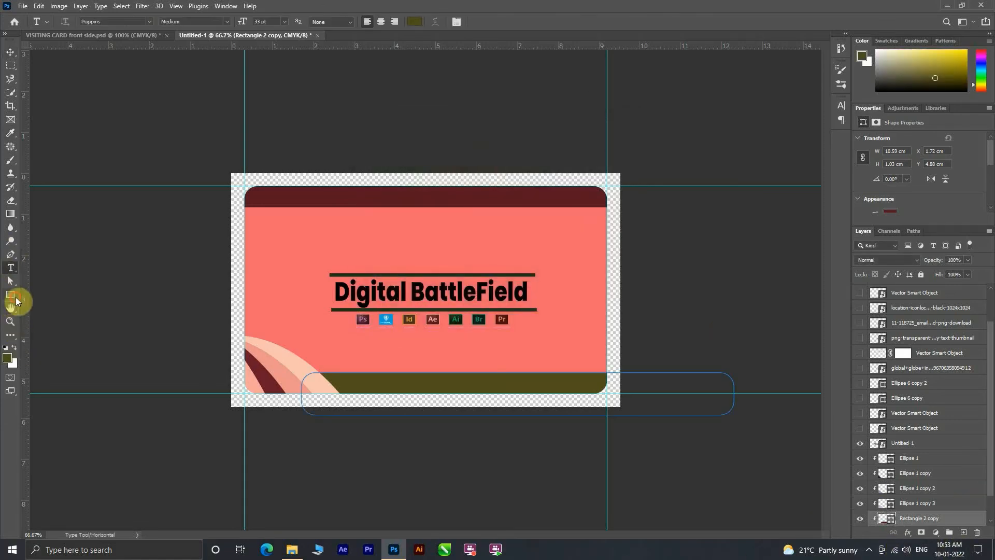
{"action": "left_click", "coordinate": [11, 295]}
{"action": "left_click", "coordinate": [117, 21]}
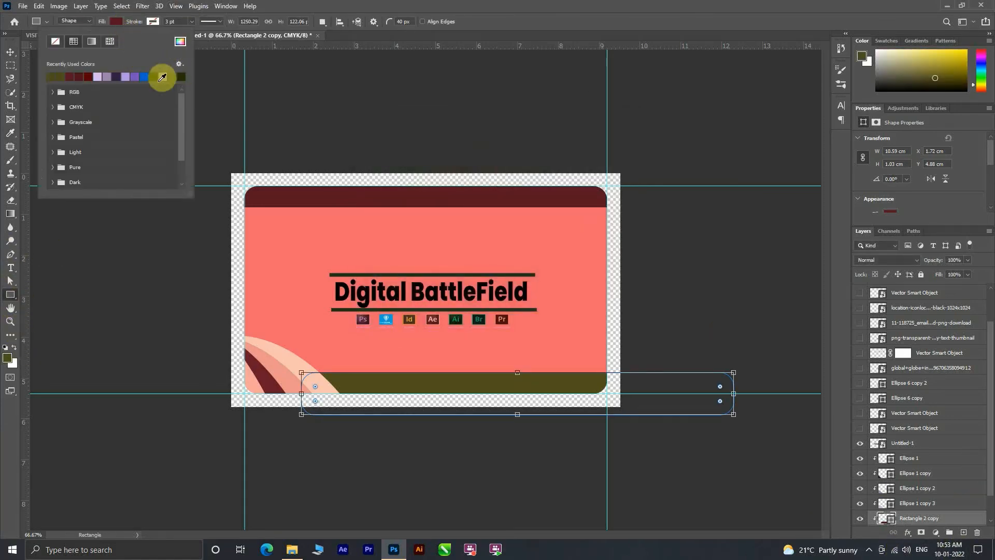
{"action": "left_click", "coordinate": [79, 77]}
{"action": "left_click", "coordinate": [179, 41]}
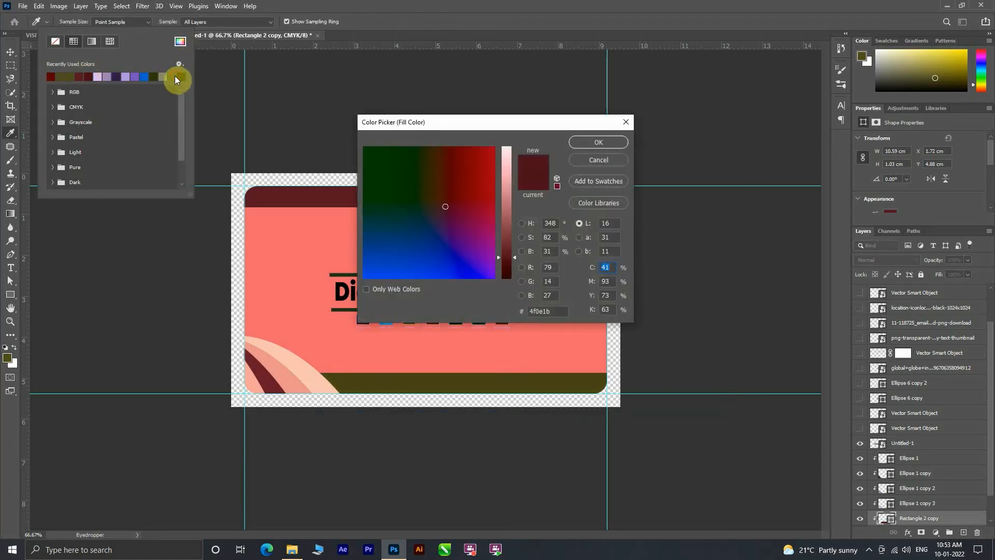
{"action": "left_click_drag", "start_coordinate": [444, 221], "coordinate": [457, 249]}
{"action": "mouse_move", "coordinate": [507, 205]}
{"action": "left_mouse_down"}
{"action": "mouse_move", "coordinate": [511, 171]}
{"action": "mouse_move", "coordinate": [515, 207]}
{"action": "mouse_move", "coordinate": [496, 180]}
{"action": "mouse_move", "coordinate": [493, 224]}
{"action": "left_mouse_up"}
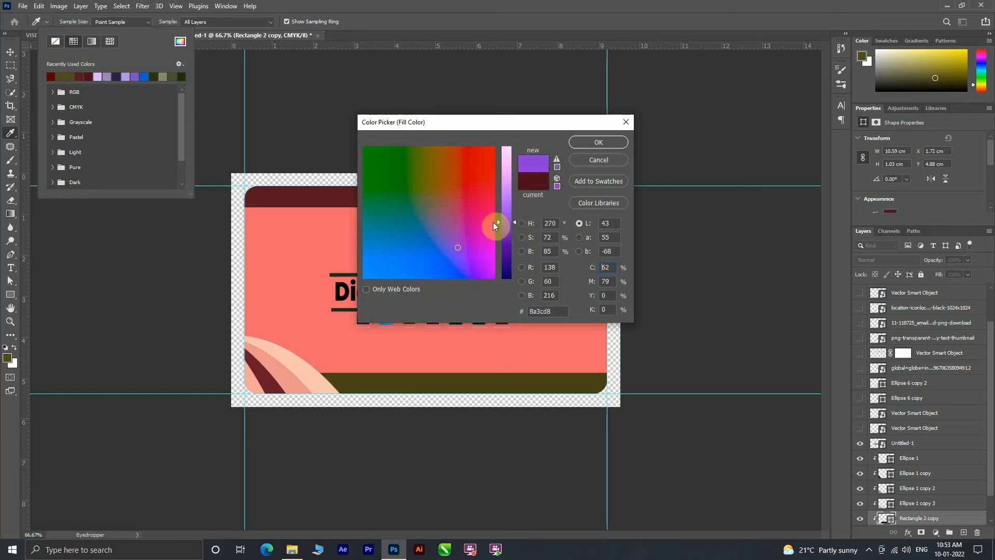
{"action": "left_click", "coordinate": [599, 159]}
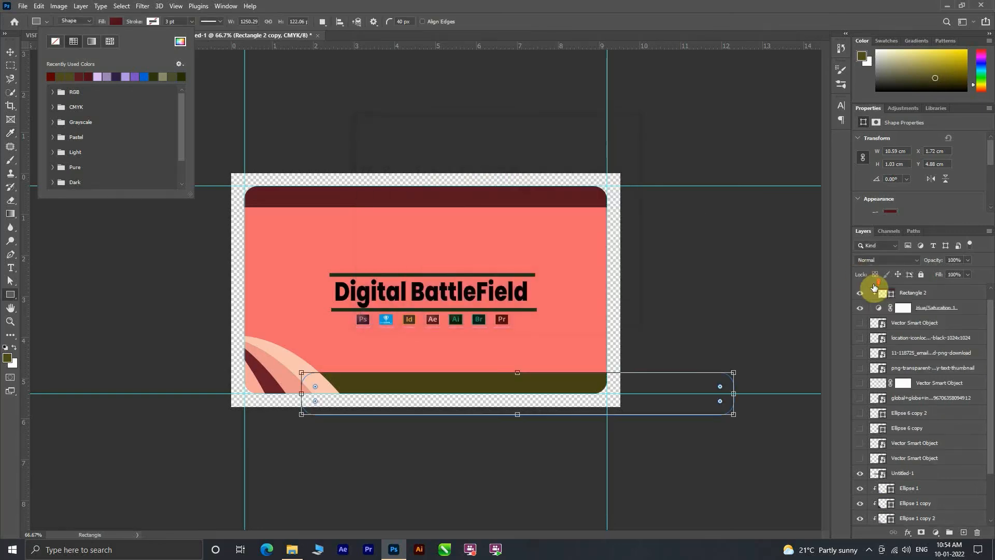
Hide Hue/Saturation 1 and fill the bottom bar with dark purple 2e1c45 sampled from the darkest corner curve
{"action": "scroll", "coordinate": [881, 306], "scroll_direction": "up", "scroll_amount": 3}
{"action": "left_click", "coordinate": [860, 320]}
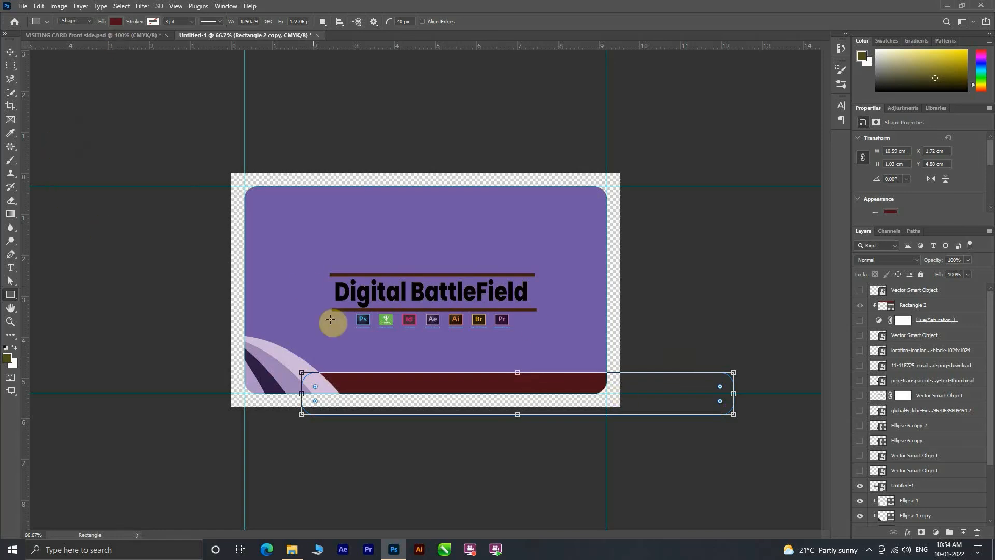
{"action": "left_click", "coordinate": [116, 21]}
{"action": "left_click", "coordinate": [180, 41]}
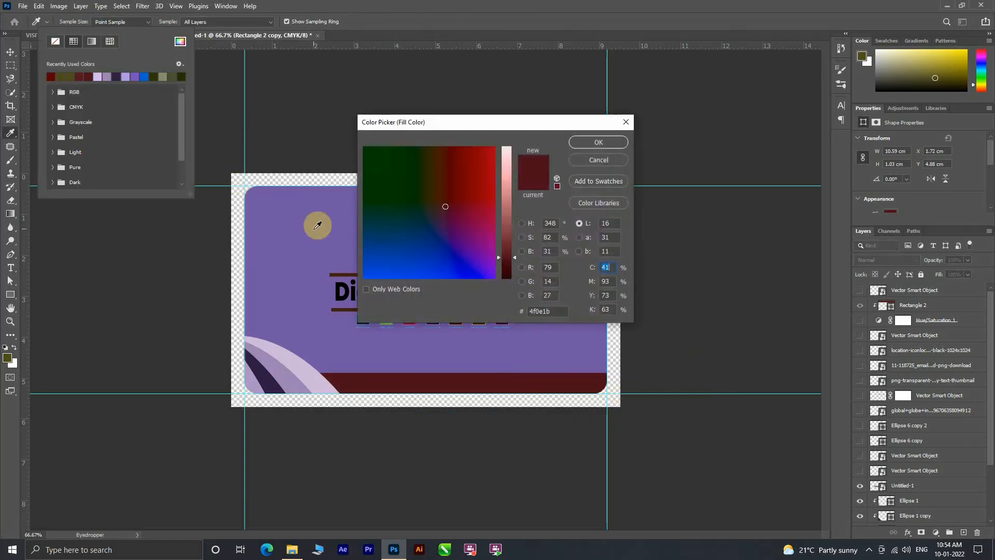
{"action": "left_click", "coordinate": [311, 223]}
{"action": "left_click_drag", "start_coordinate": [285, 370], "coordinate": [557, 332]}
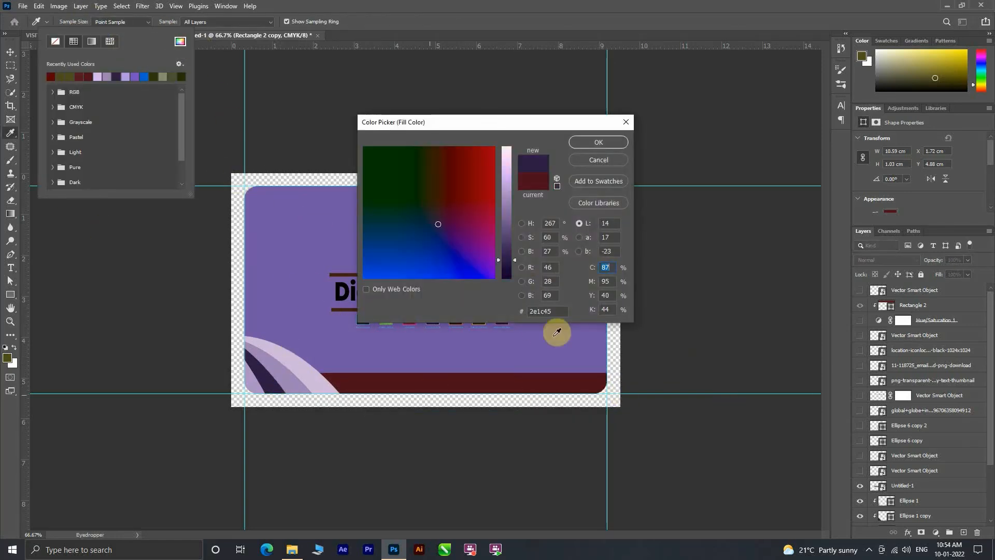
{"action": "left_click", "coordinate": [599, 144]}
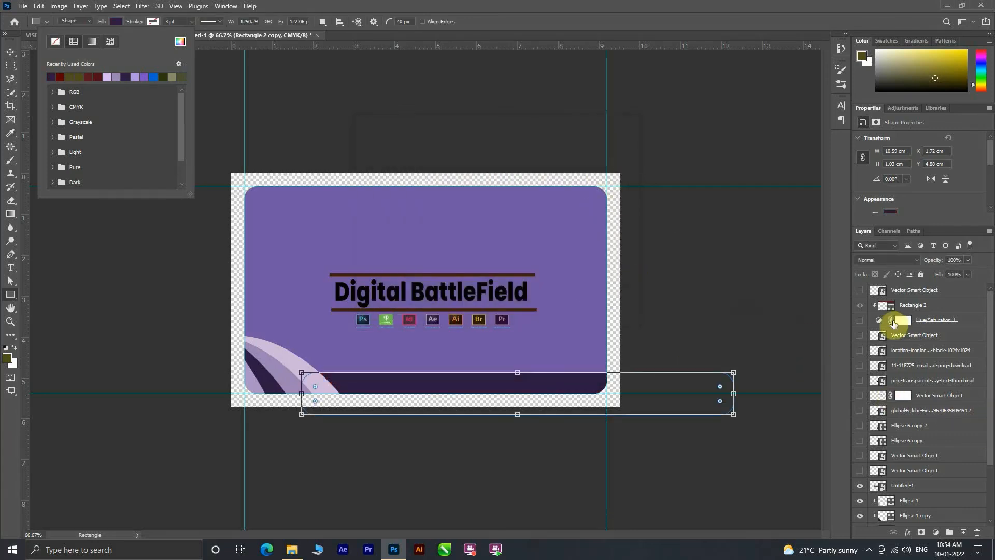
Show the Hue/Saturation 1 adjustment again and return to the Move tool
{"action": "left_click", "coordinate": [10, 53]}
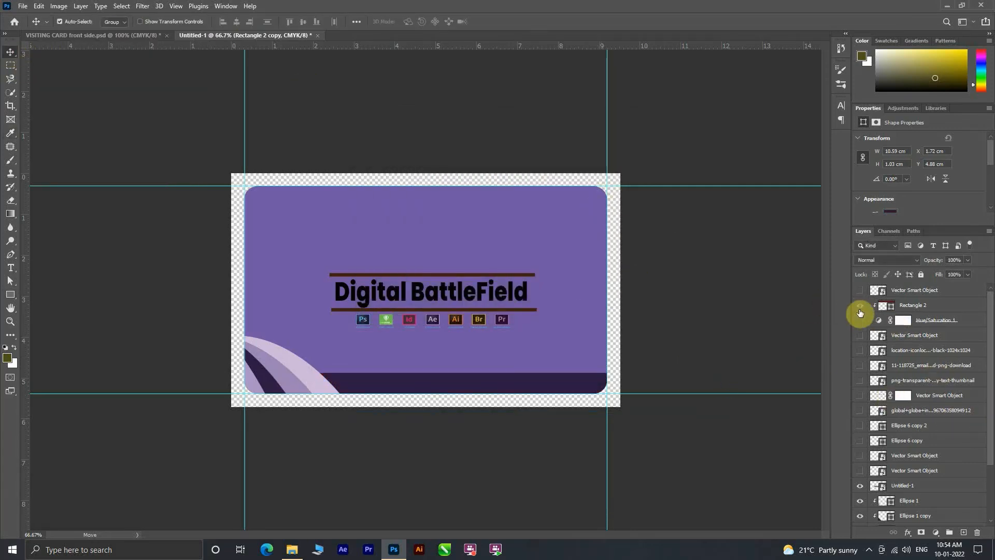
{"action": "left_click_drag", "start_coordinate": [860, 313], "coordinate": [862, 322]}
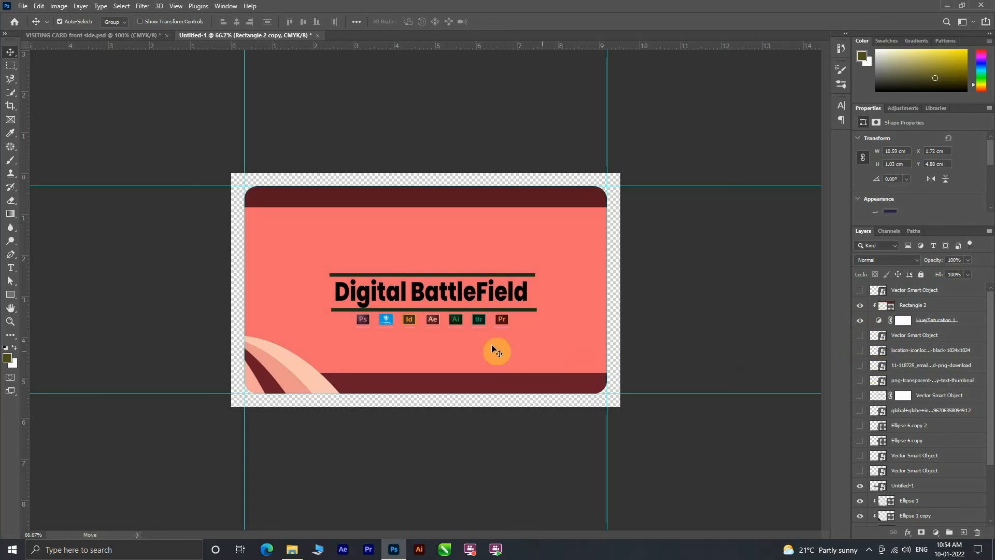
Save a JPEG copy of the card's back in the Desktop yt folder at maximum quality 12, progressive format with 3 scans
{"action": "left_click", "coordinate": [23, 6]}
{"action": "left_click", "coordinate": [83, 143]}
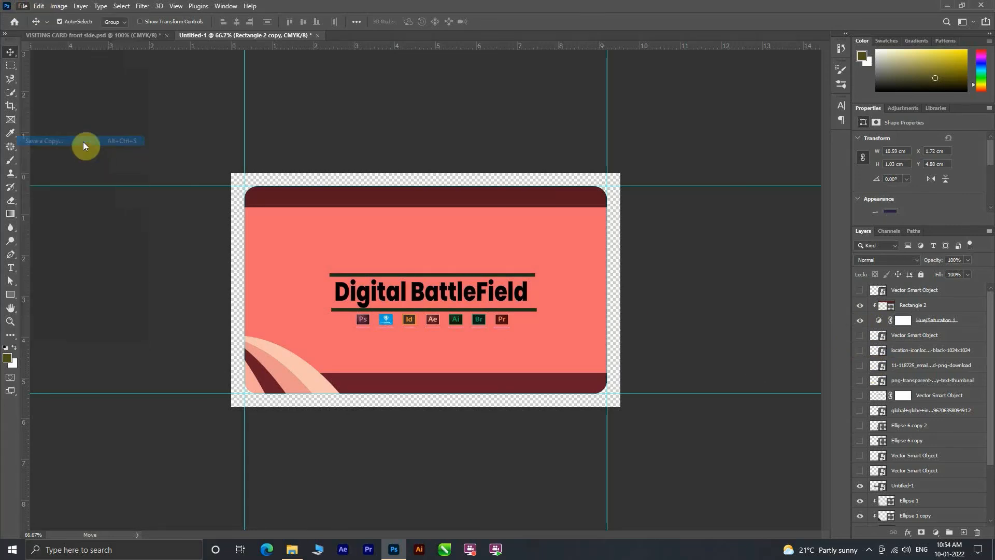
{"action": "left_click", "coordinate": [229, 240]}
{"action": "left_click", "coordinate": [186, 297]}
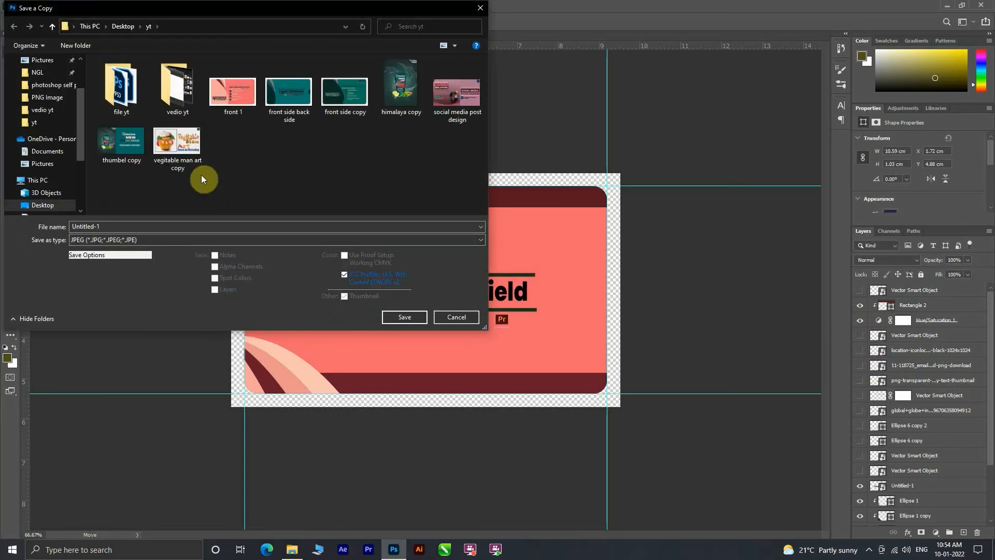
{"action": "left_click", "coordinate": [323, 227]}
{"action": "key", "text": "BackSpace"}
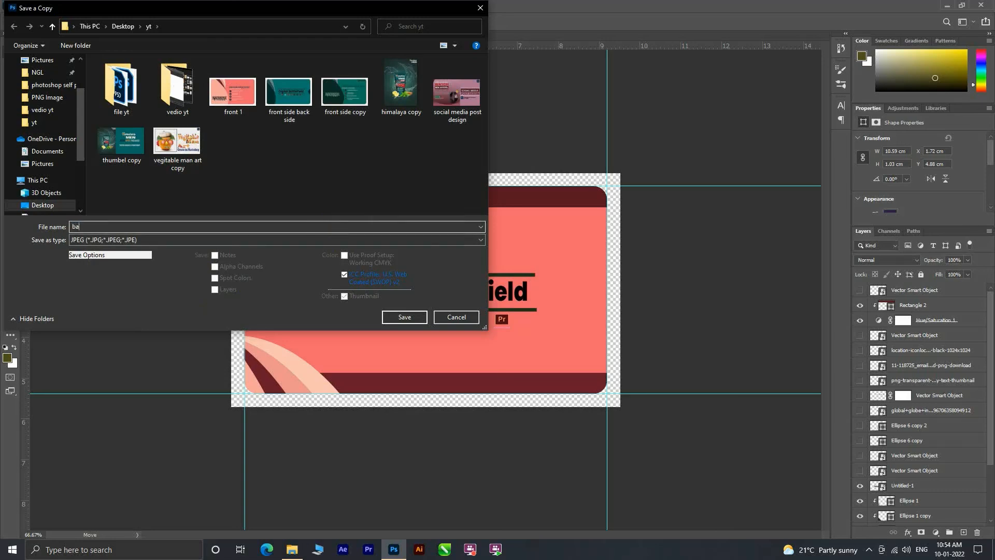
{"action": "key", "text": "Return"}
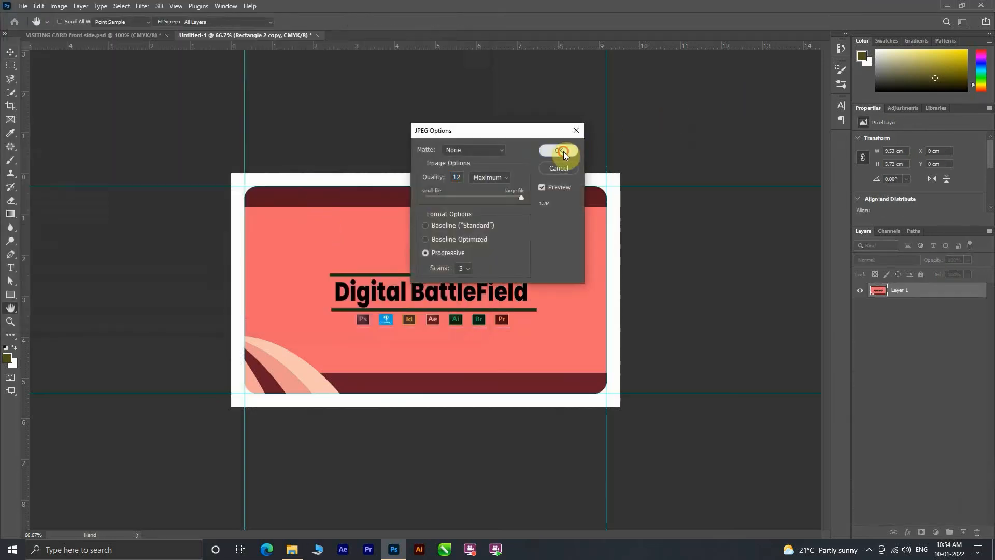
{"action": "left_click", "coordinate": [564, 151]}
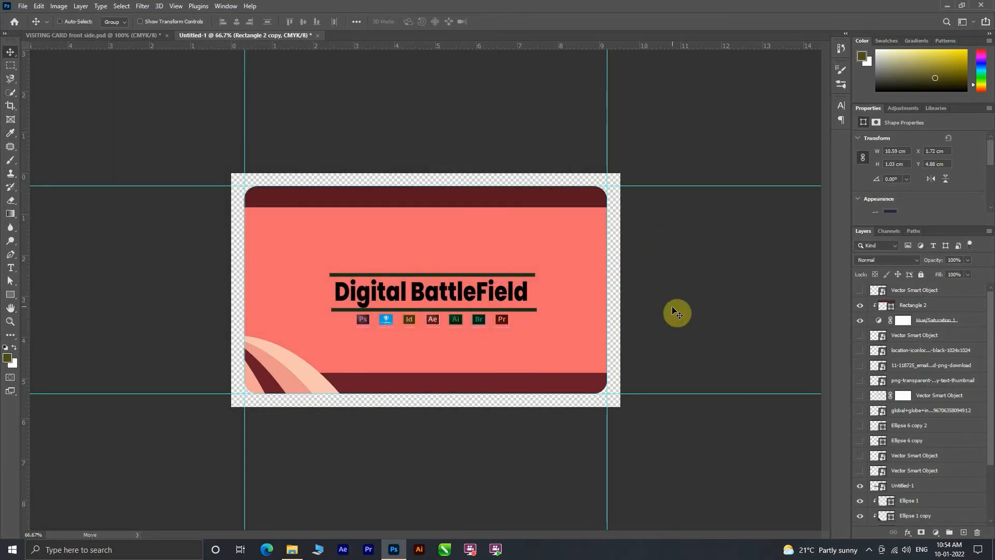